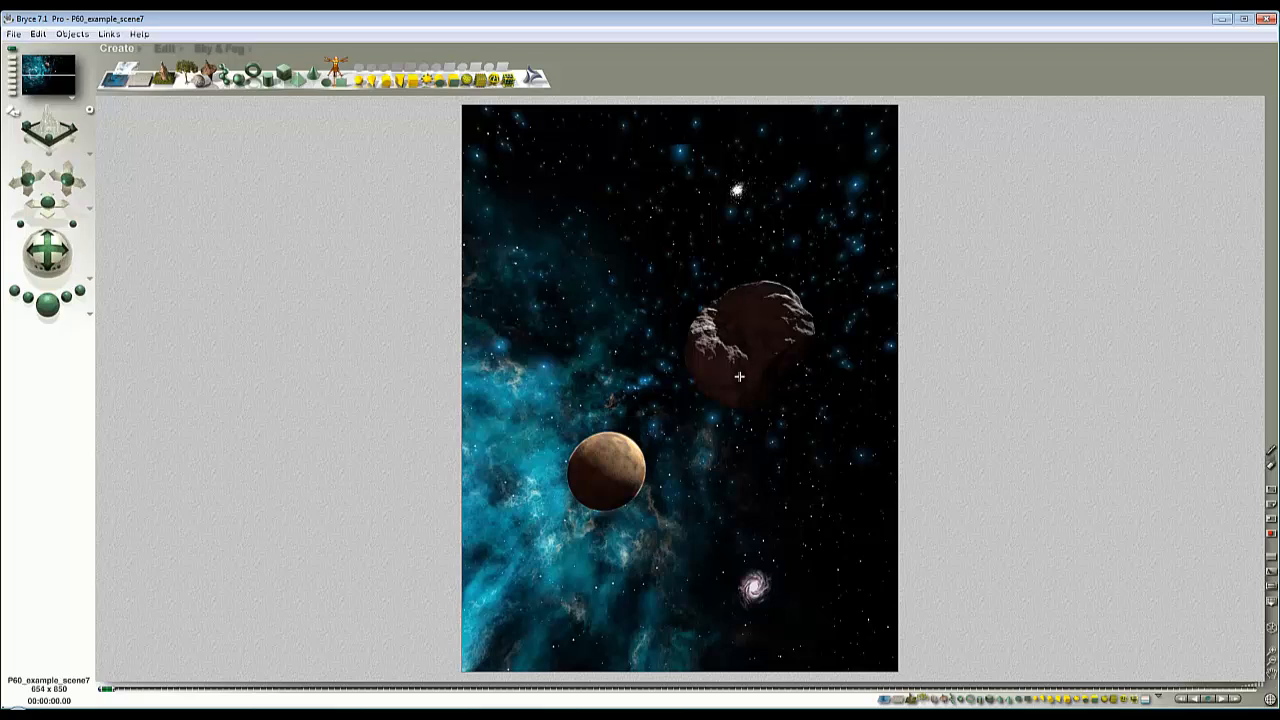
- Delete the planet, asteroid, nebula sphere and smaller picture planes from the scene
{"action": "left_click", "coordinate": [797, 360]}
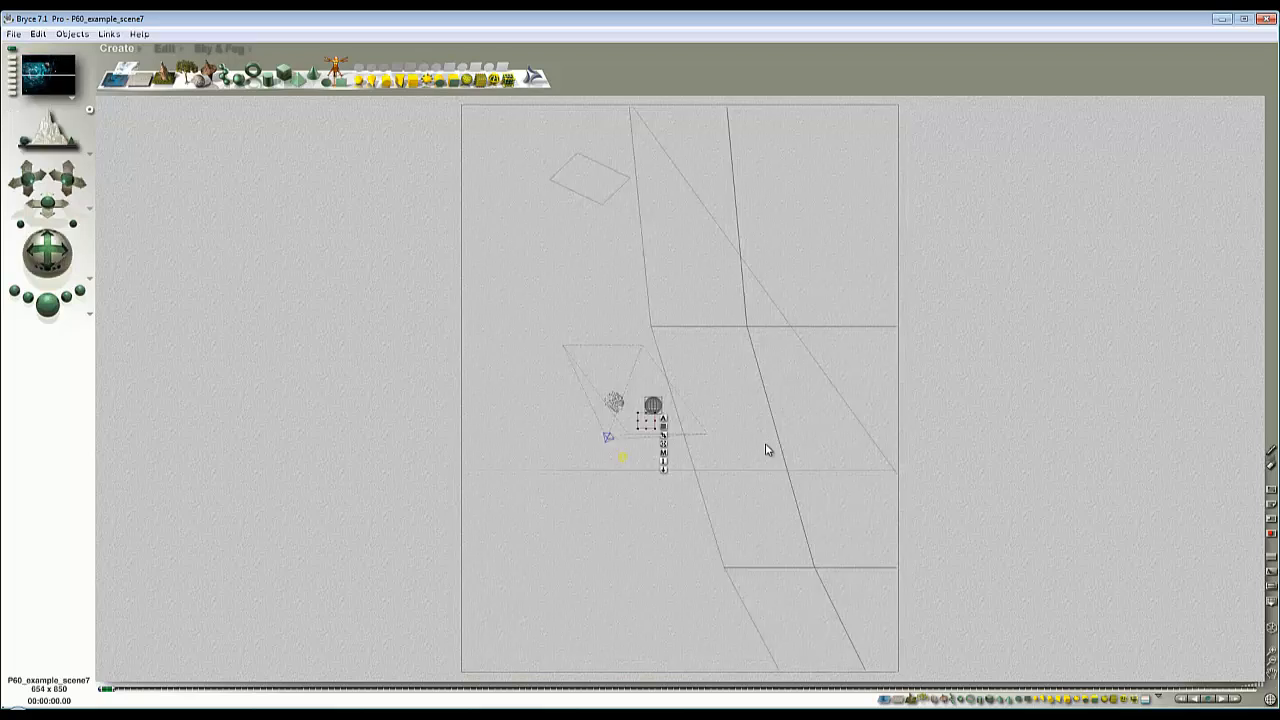
{"action": "left_click_drag", "start_coordinate": [806, 534], "coordinate": [794, 348]}
{"action": "left_click_drag", "start_coordinate": [808, 494], "coordinate": [741, 286]}
{"action": "key", "text": "Delete"}
{"action": "left_click_drag", "start_coordinate": [823, 452], "coordinate": [582, 112]}
{"action": "key", "text": "Delete"}
- Delete the remaining large plane so that only the camera and the light are left in the scene
{"action": "left_click_drag", "start_coordinate": [711, 500], "coordinate": [575, 407]}
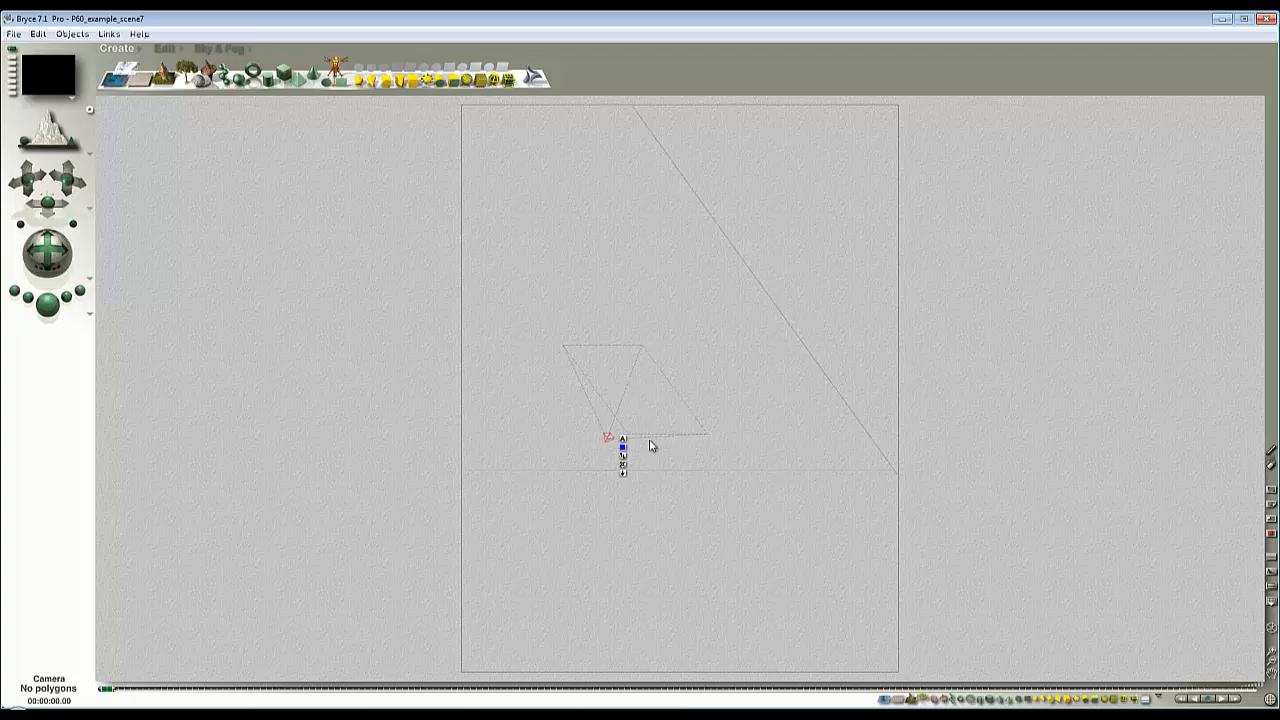
{"action": "left_click_drag", "start_coordinate": [800, 412], "coordinate": [712, 190]}
{"action": "key", "text": "Escape"}
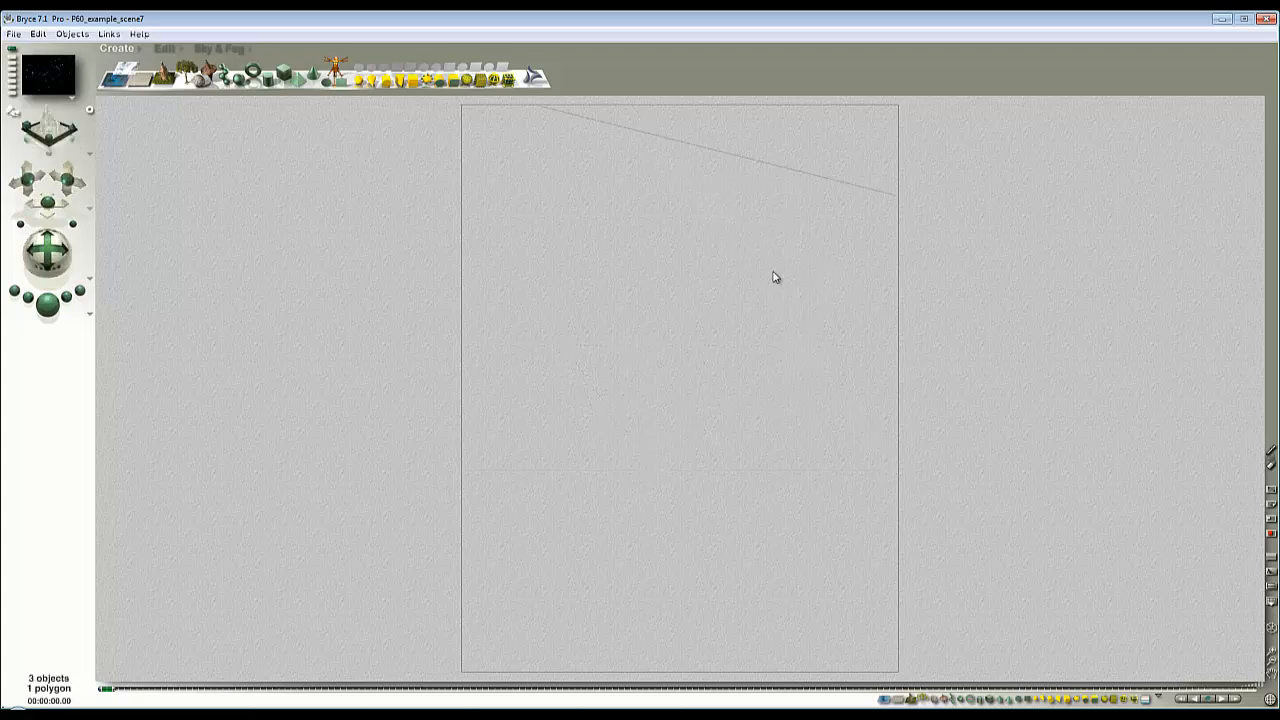
{"action": "left_click", "coordinate": [704, 250], "text": "ctrl"}
{"action": "left_click", "coordinate": [716, 261]}
{"action": "key", "text": "Delete"}
{"action": "key", "text": "Escape"}
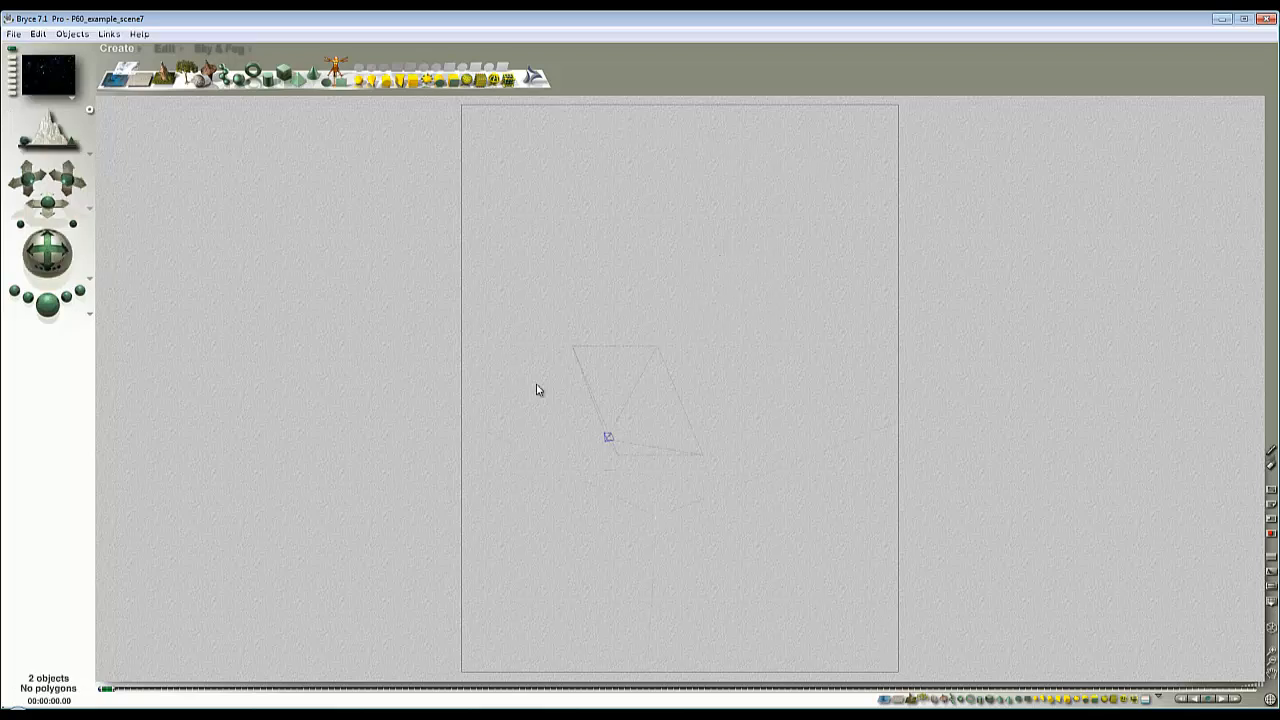
- Set the camera's origin to 0, 0, 0 and its X and Y rotation to 0, and render the horizon view
{"action": "left_click_drag", "start_coordinate": [648, 474], "coordinate": [582, 415]}
{"action": "left_click", "coordinate": [622, 441]}
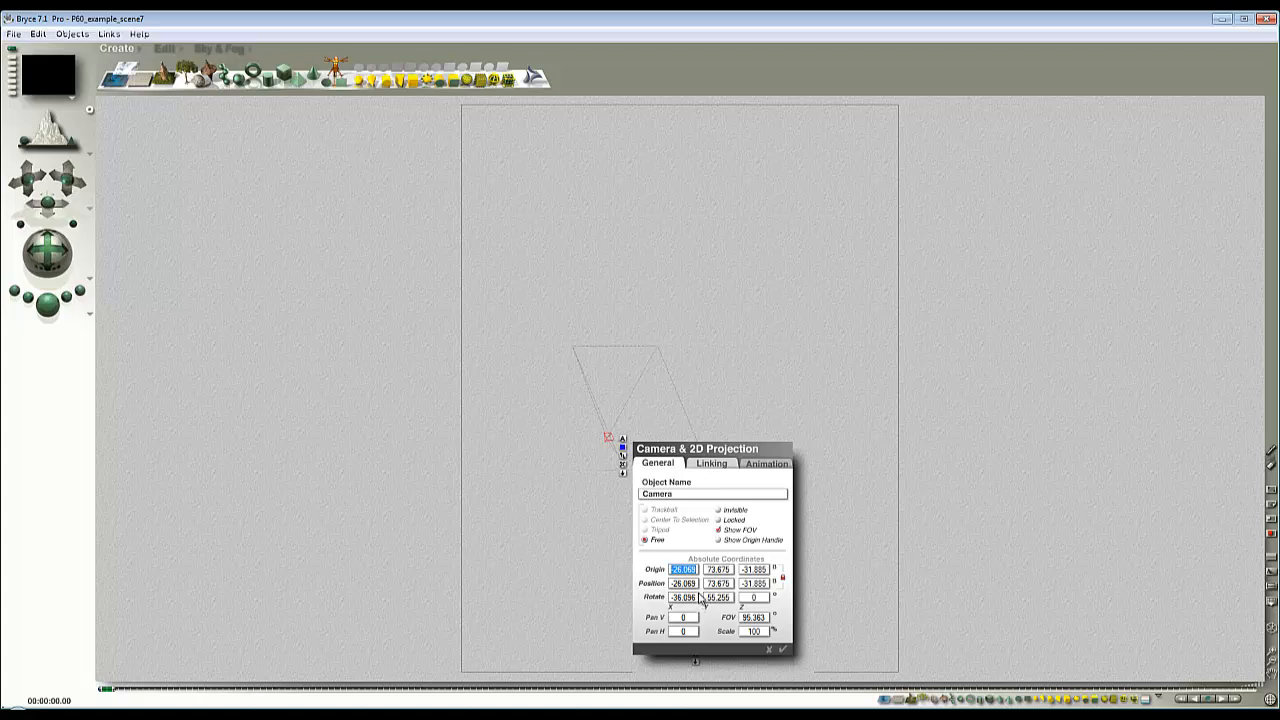
{"action": "type", "text": "0"}
{"action": "key", "text": "Tab"}
{"action": "type", "text": "0"}
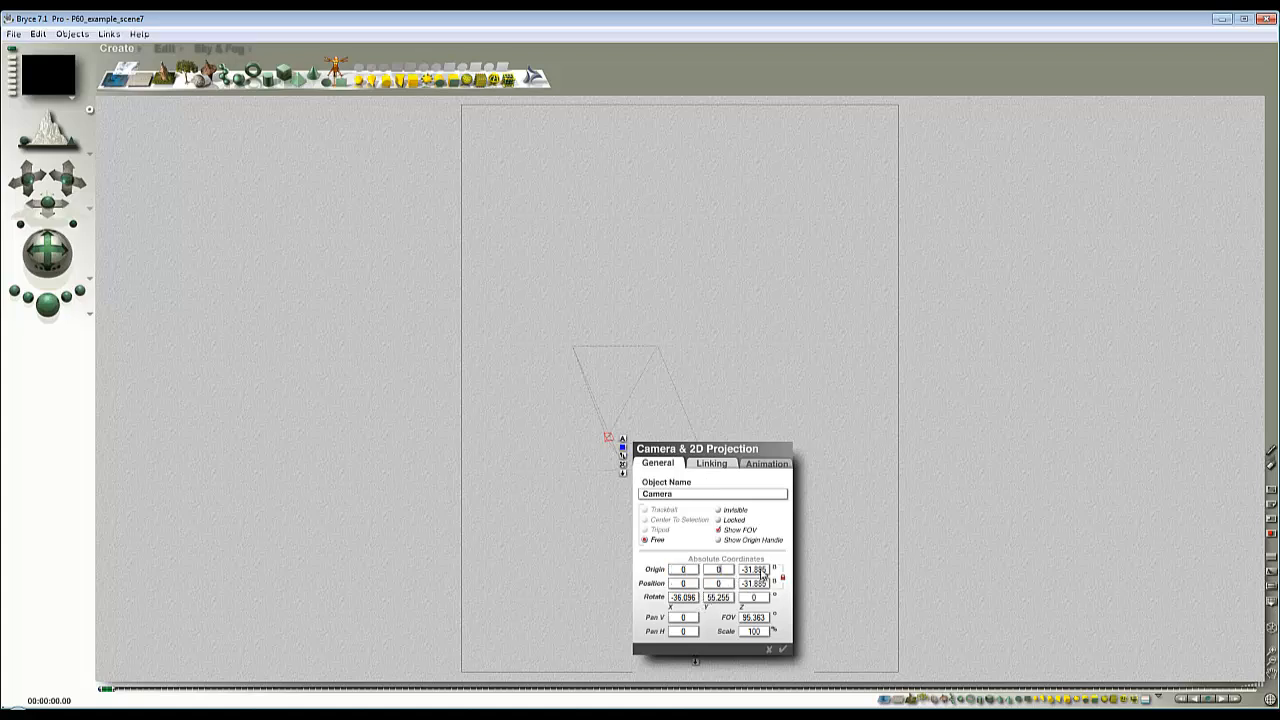
{"action": "key", "text": "Tab"}
{"action": "type", "text": "0"}
{"action": "left_click_drag", "start_coordinate": [731, 599], "coordinate": [668, 600]}
{"action": "type", "text": "00"}
{"action": "left_click", "coordinate": [782, 649]}
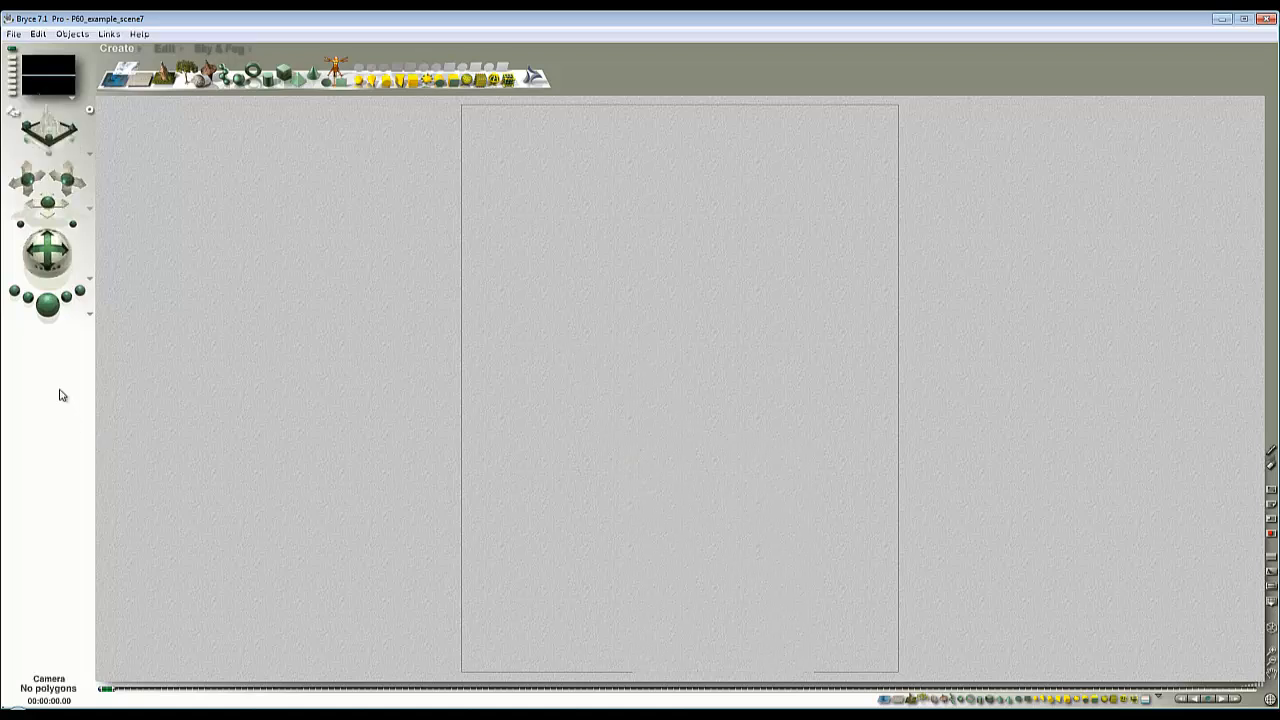
{"action": "left_click", "coordinate": [47, 303]}
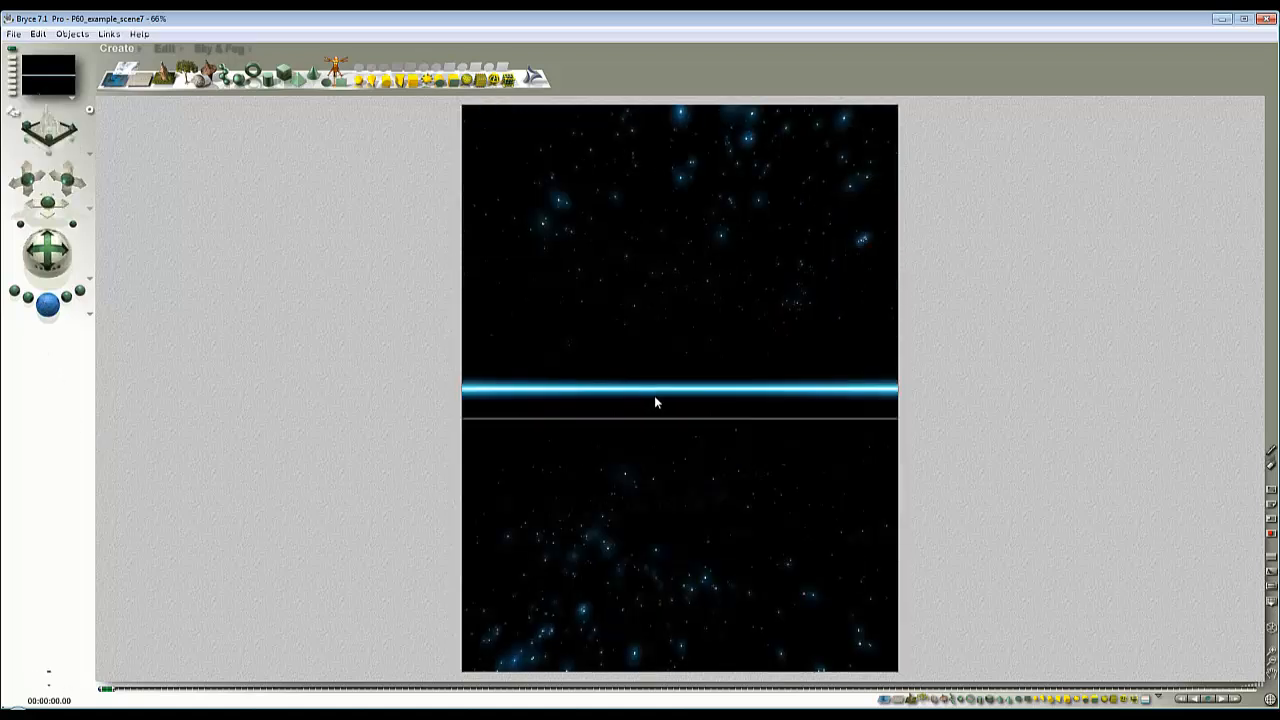
{"action": "left_click_drag", "start_coordinate": [770, 426], "coordinate": [713, 370]}
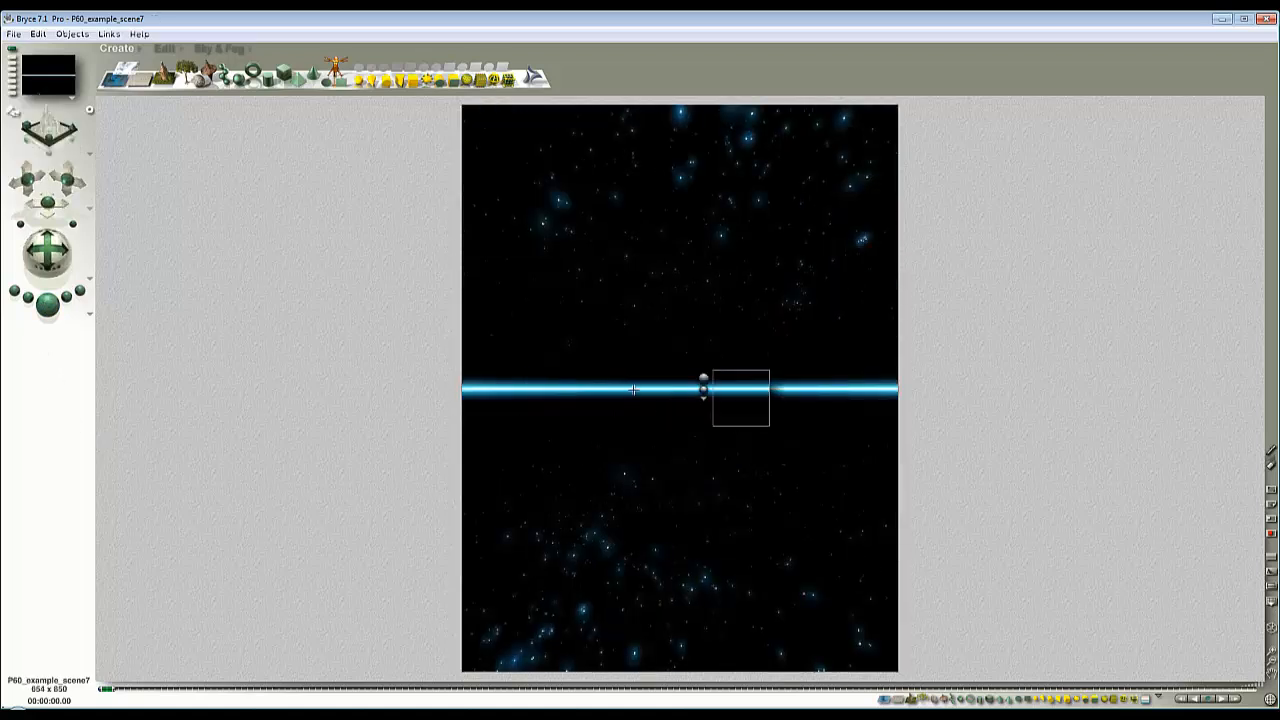
- Adjust the atmosphere's Color Perspective in the Sky Lab to turn the horizon glow green, and render the result
{"action": "left_click", "coordinate": [235, 51]}
{"action": "left_click", "coordinate": [335, 53]}
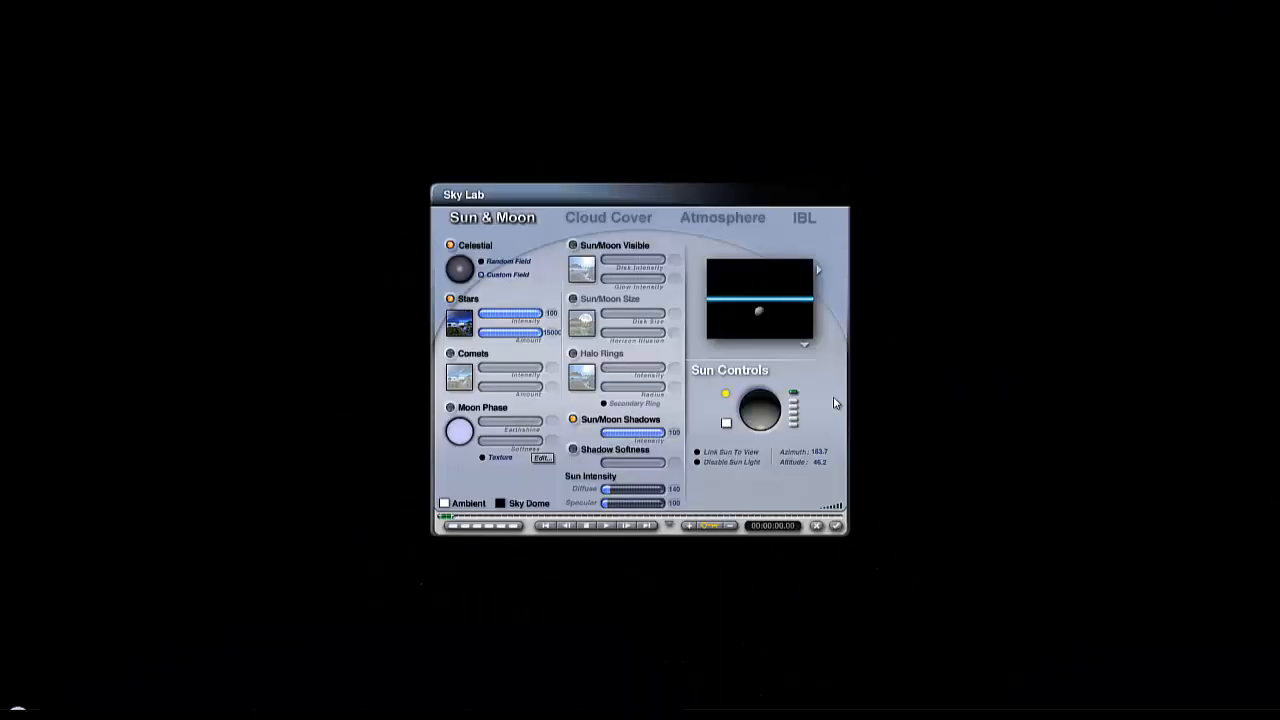
{"action": "left_click", "coordinate": [741, 221]}
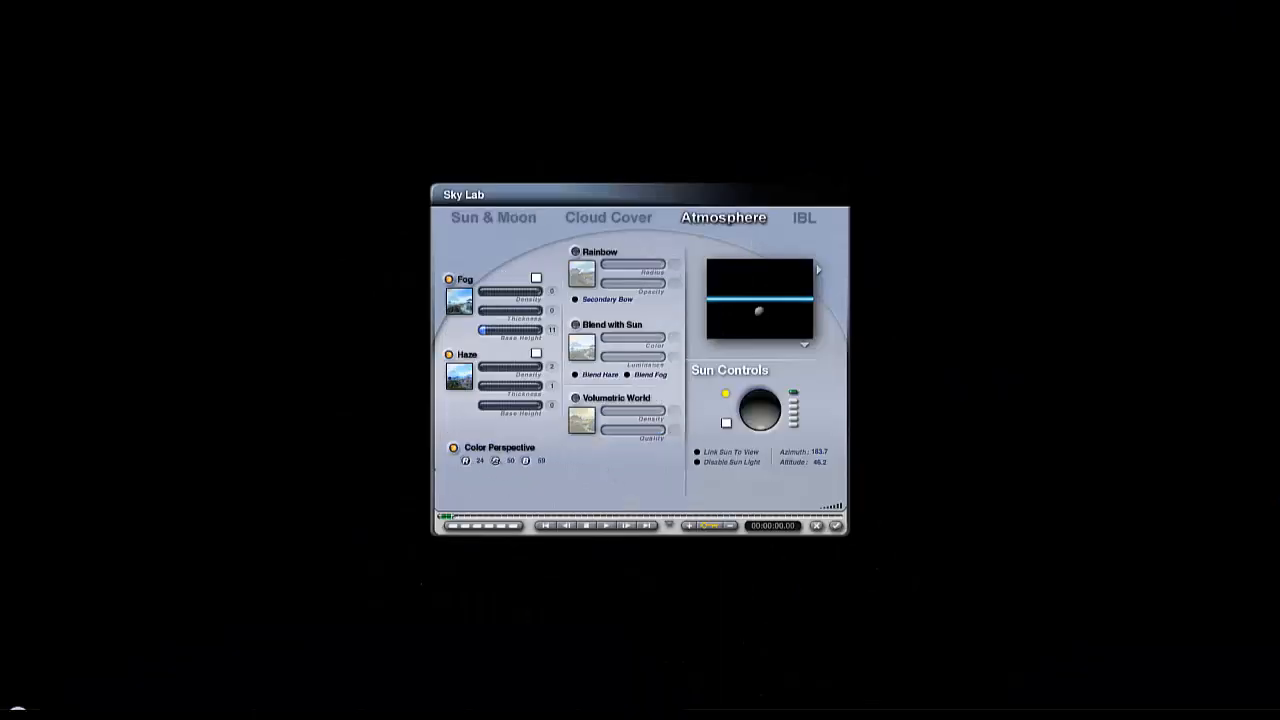
{"action": "left_click_drag", "start_coordinate": [497, 461], "coordinate": [518, 461]}
{"action": "left_click", "coordinate": [837, 527]}
{"action": "left_click", "coordinate": [47, 303]}
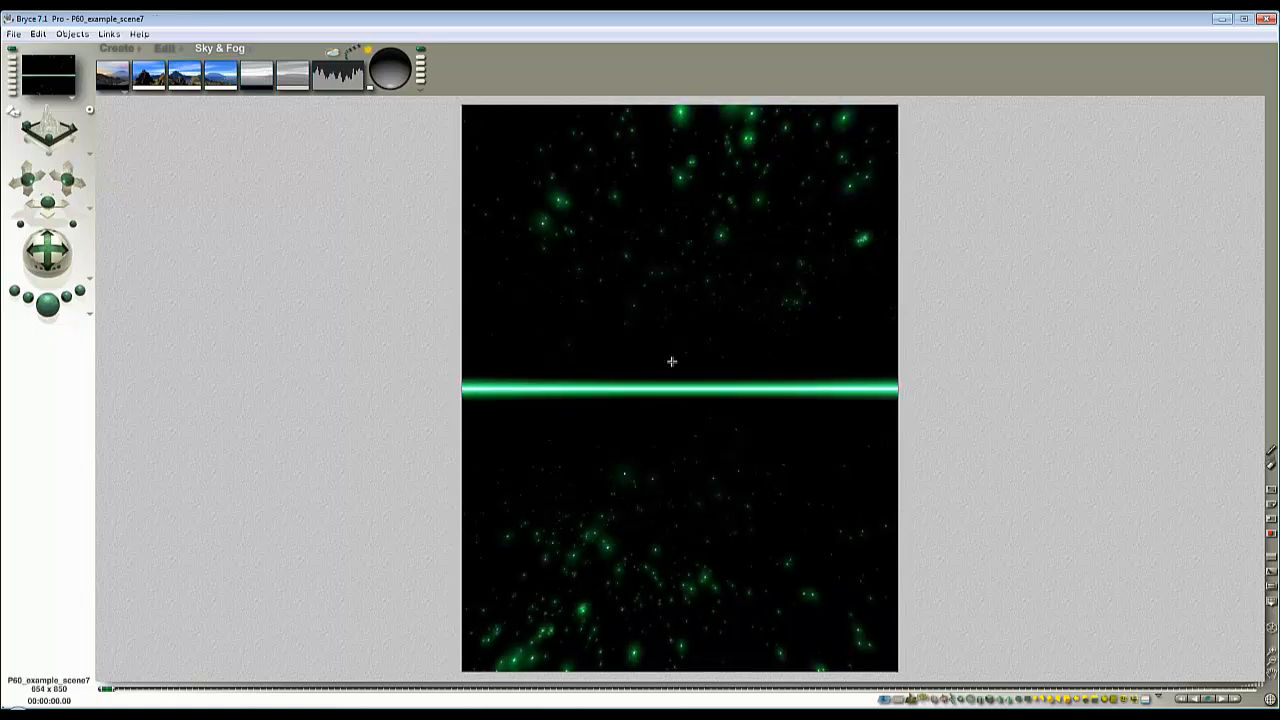
- Turn off the sky's celestial objects and stars in the Sky Lab and render the glowing horizon line alone
{"action": "left_click", "coordinate": [333, 52]}
{"action": "left_click", "coordinate": [518, 219]}
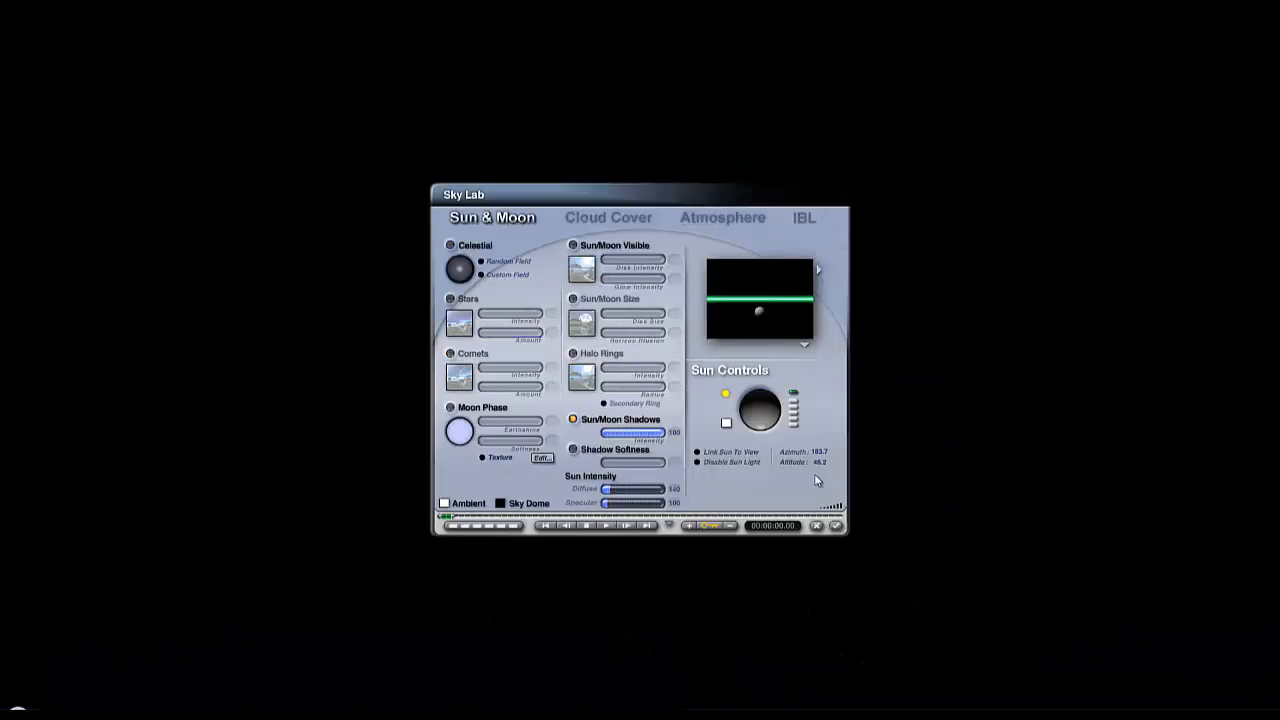
{"action": "left_click", "coordinate": [838, 528]}
{"action": "left_click", "coordinate": [50, 312]}
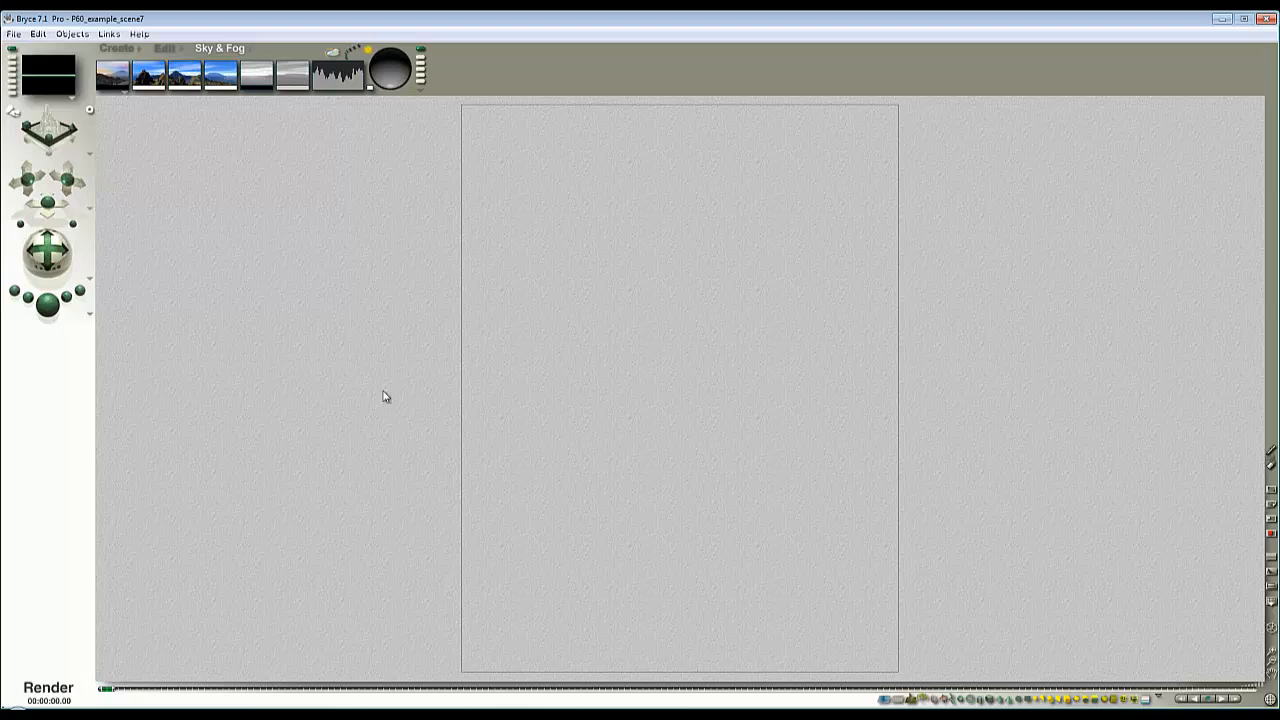
- Set the document's aspect ratio to 2 : 0.1 for a 1700 x 85 resolution and render the green horizon strip
{"action": "left_click", "coordinate": [13, 34]}
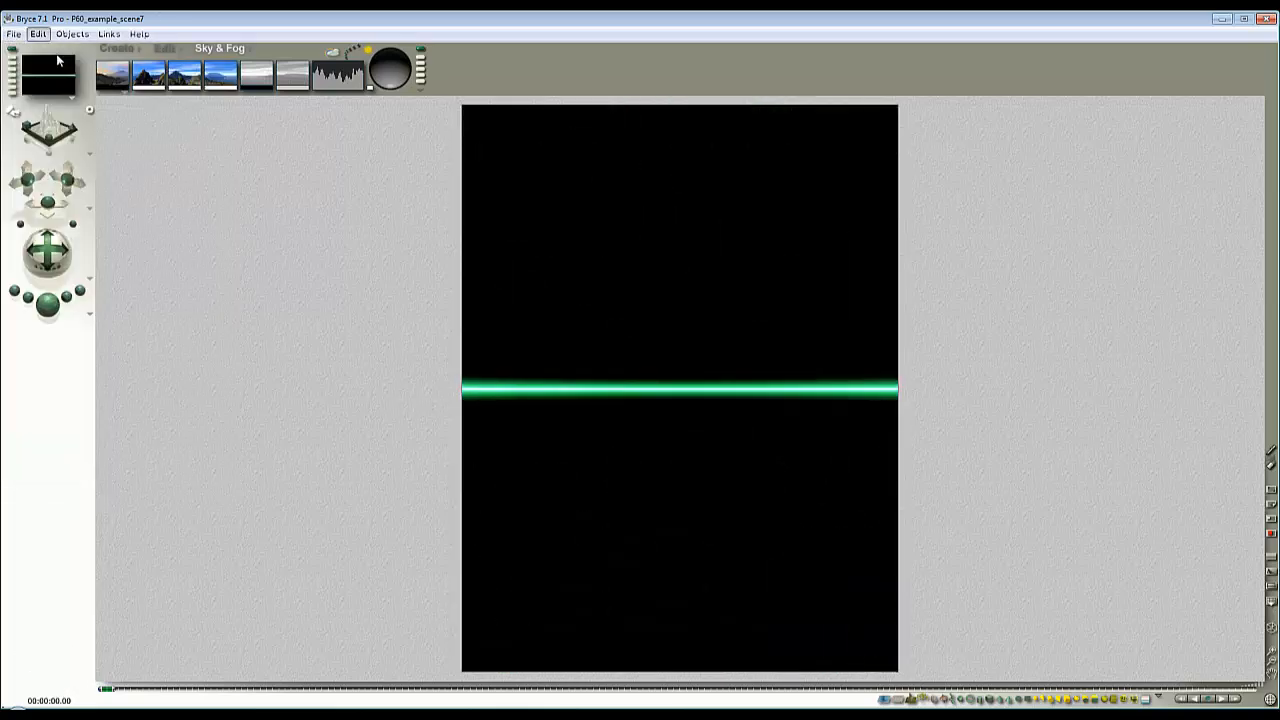
{"action": "left_click", "coordinate": [62, 66]}
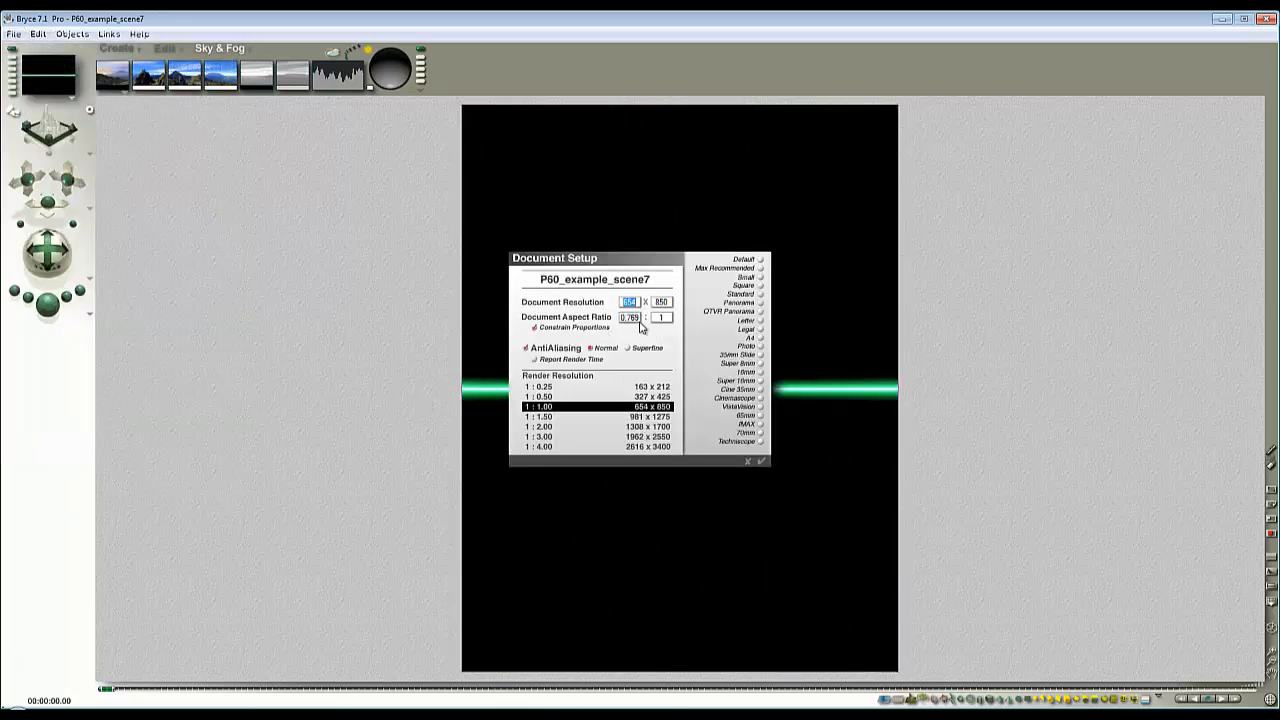
{"action": "left_click", "coordinate": [636, 318]}
{"action": "type", "text": "2"}
{"action": "left_click", "coordinate": [659, 318]}
{"action": "type", "text": "0."}
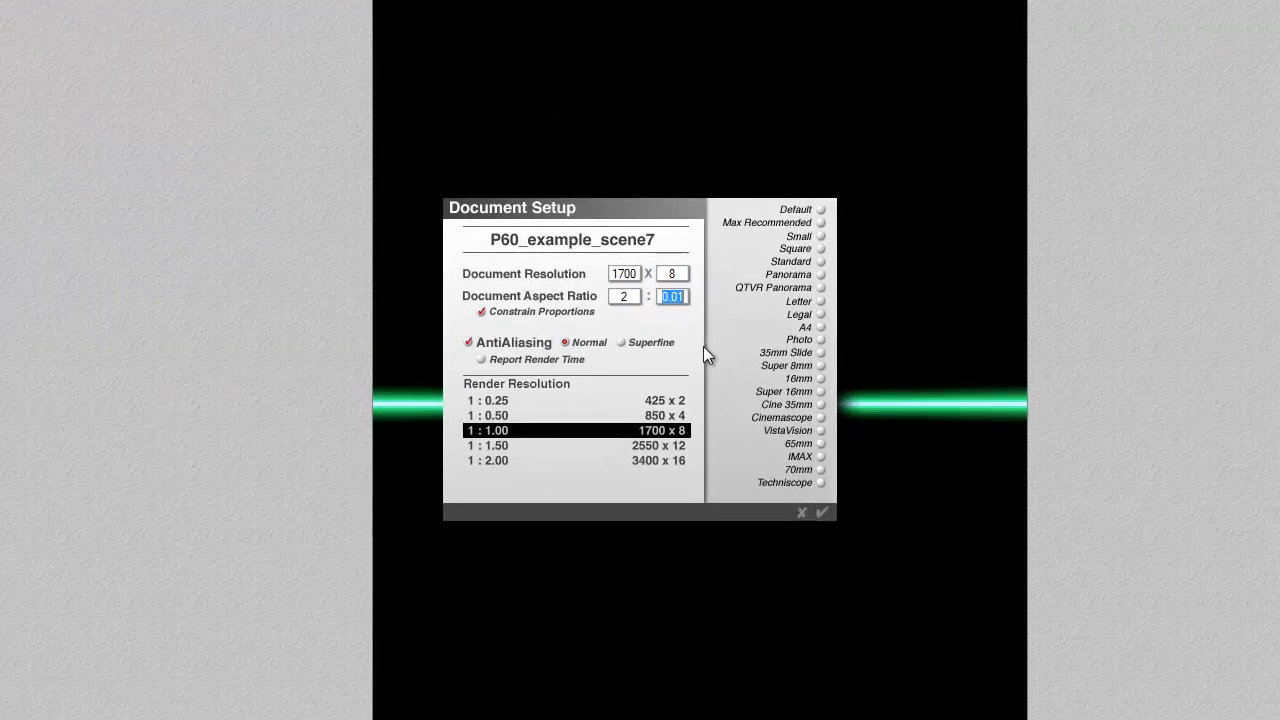
{"action": "type", "text": "0.1"}
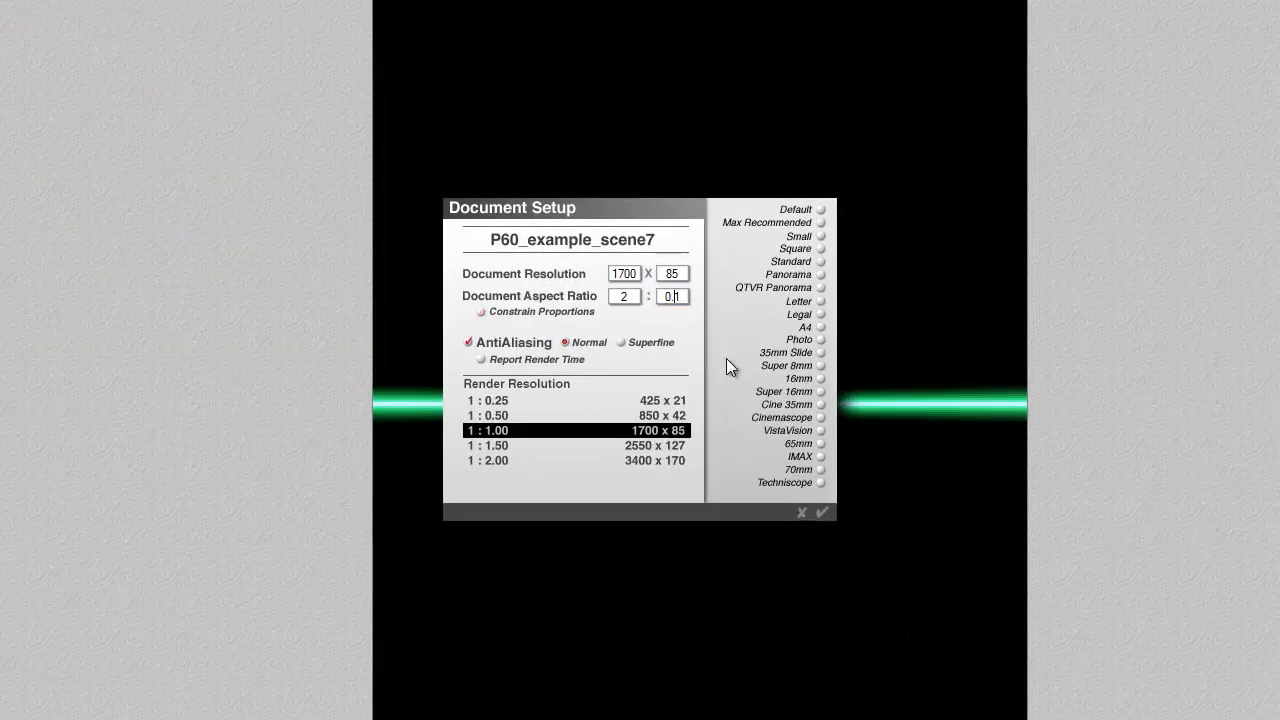
{"action": "left_click", "coordinate": [822, 511]}
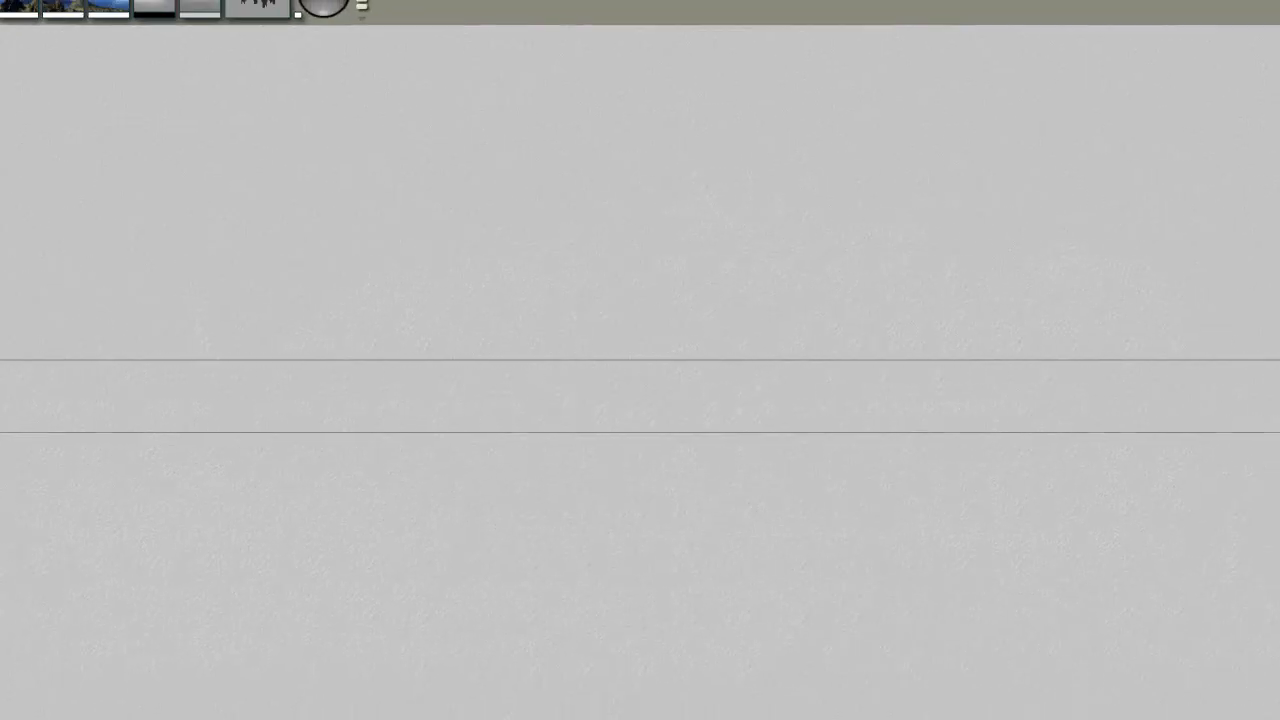
{"action": "left_click", "coordinate": [50, 308]}
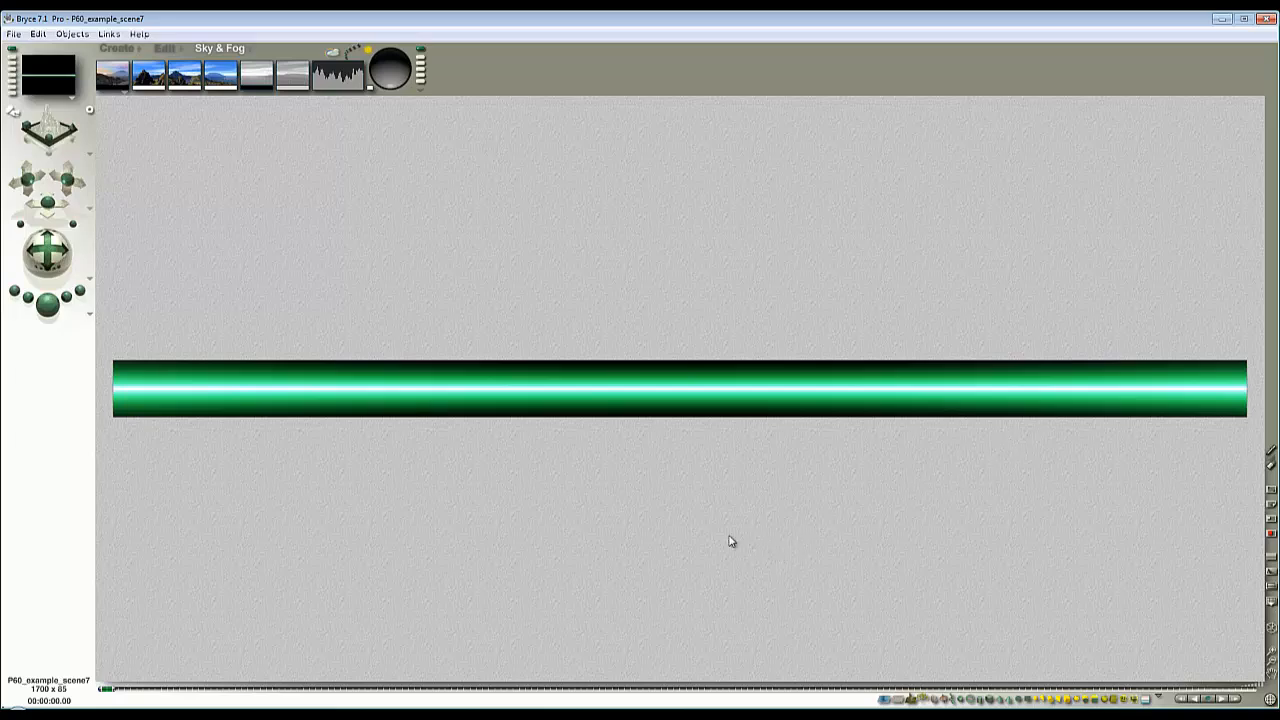
- Save the rendered green strip as a new background bitmap image in the P60_pass folder
{"action": "left_click", "coordinate": [15, 34]}
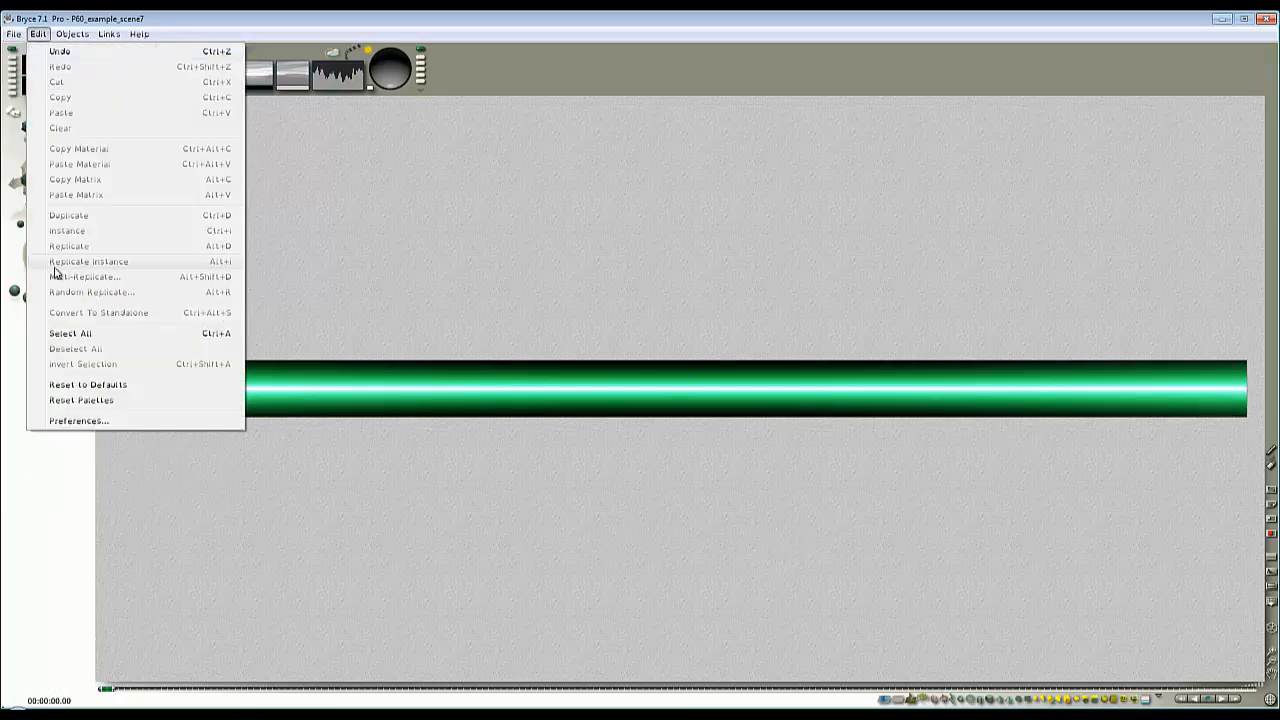
{"action": "left_click", "coordinate": [46, 221]}
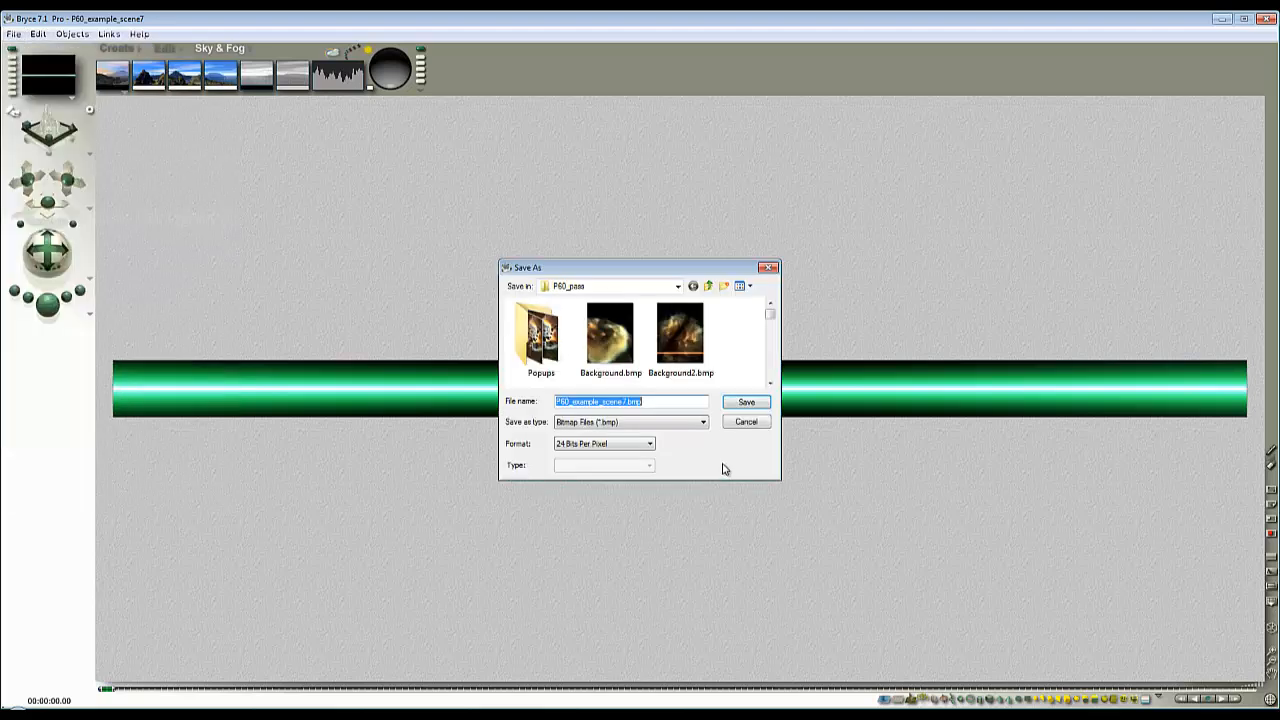
{"action": "left_click_drag", "start_coordinate": [771, 316], "coordinate": [771, 332]}
{"action": "left_click", "coordinate": [540, 335]}
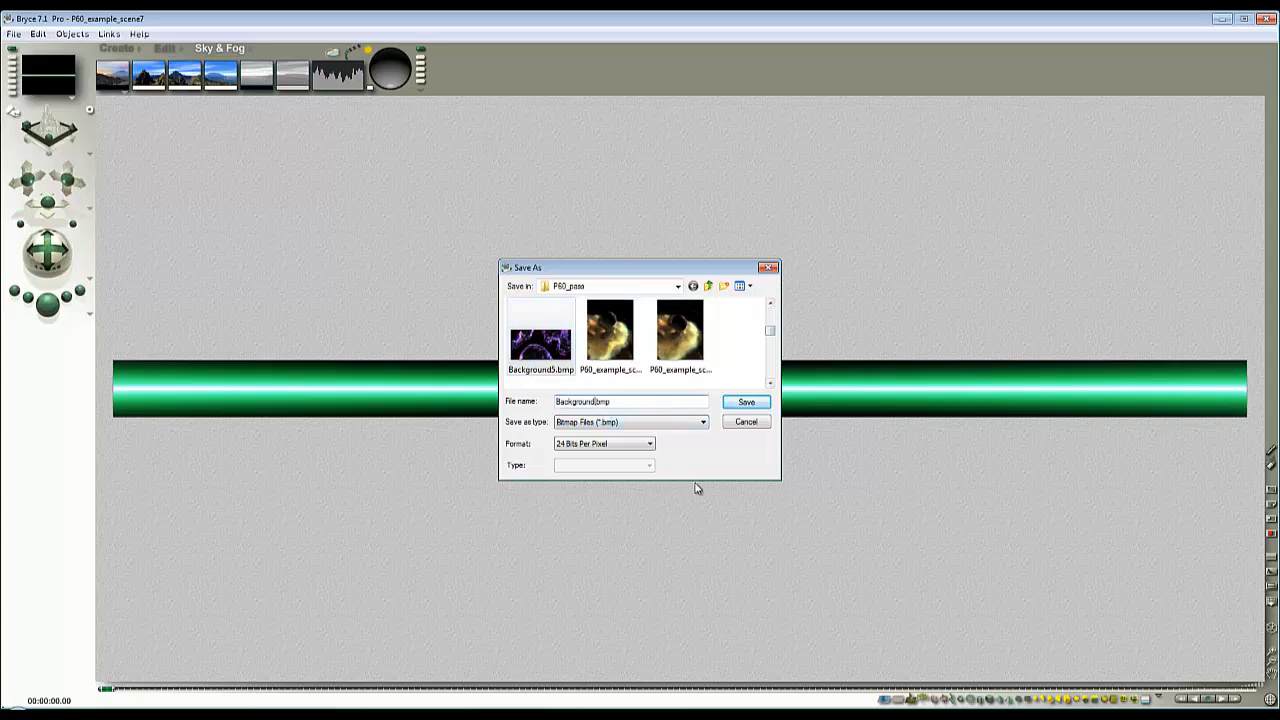
{"action": "key", "text": "Return"}
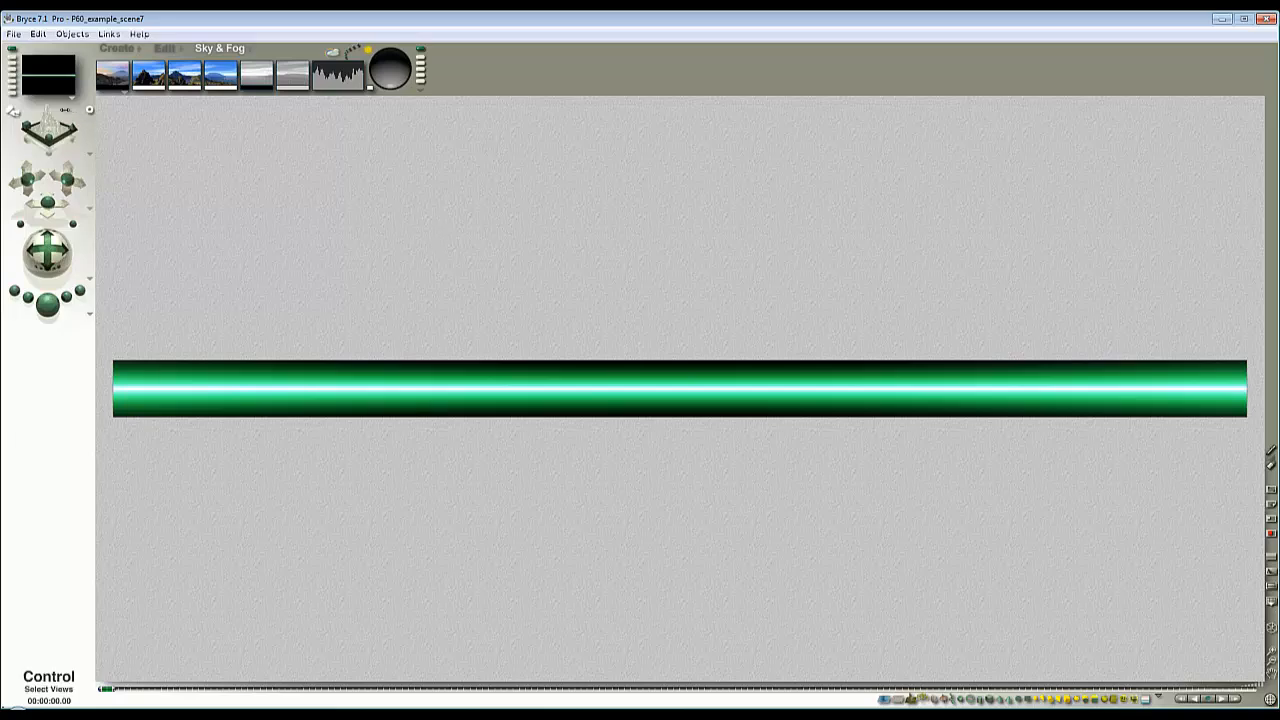
- Revert the document to the last saved version of the space scene
{"action": "left_click", "coordinate": [14, 33]}
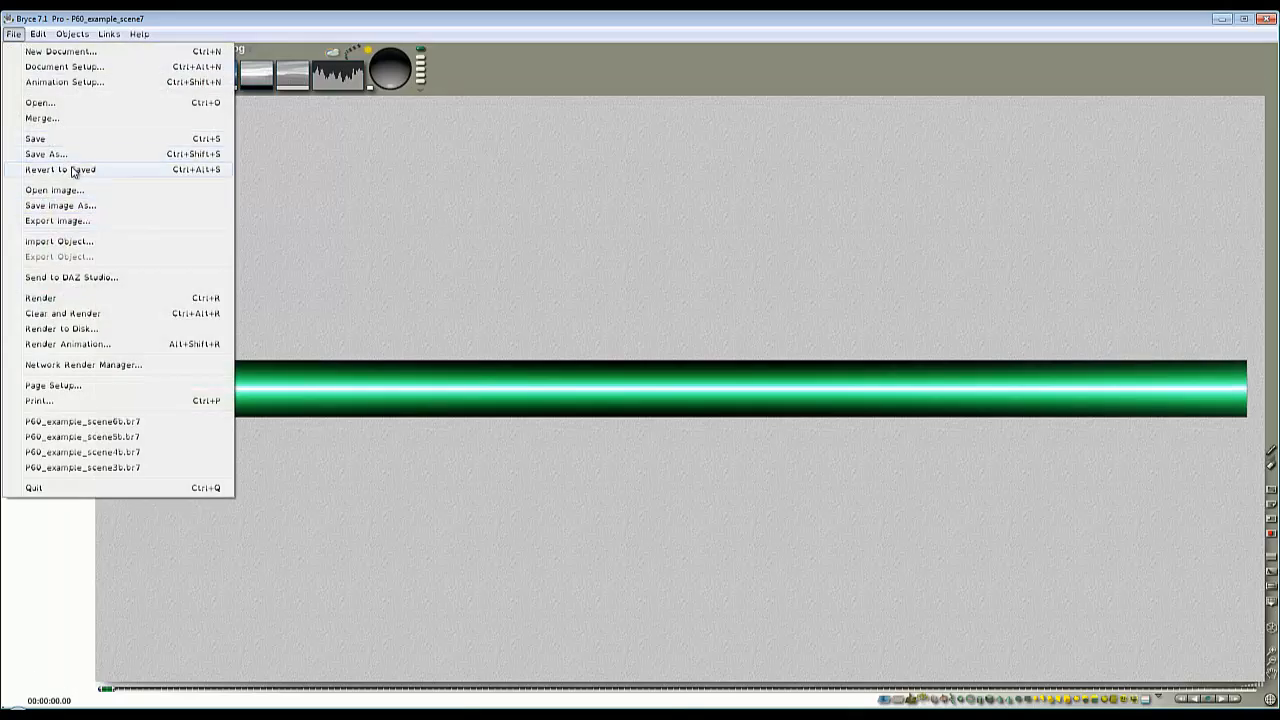
{"action": "left_click", "coordinate": [77, 170]}
{"action": "left_click", "coordinate": [690, 372]}
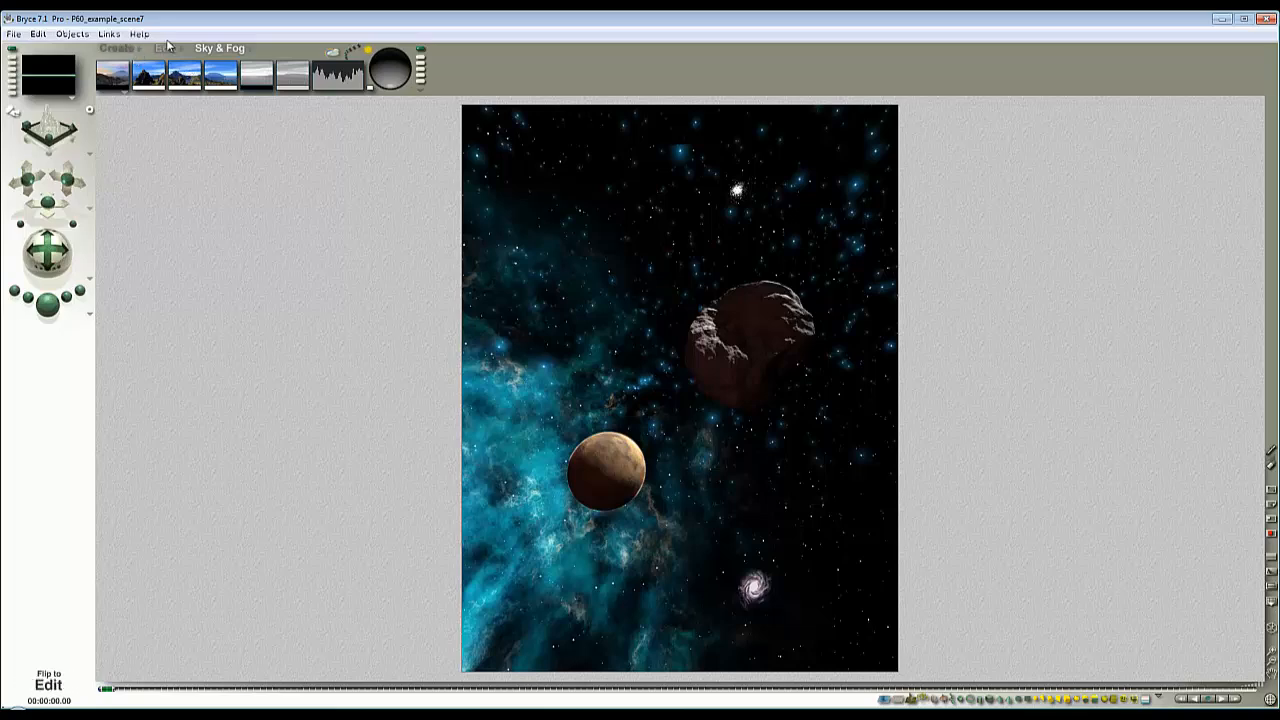
- Start a new picture object and load the saved green strip image into an empty picture slot
{"action": "left_click", "coordinate": [126, 52]}
{"action": "left_click", "coordinate": [336, 70]}
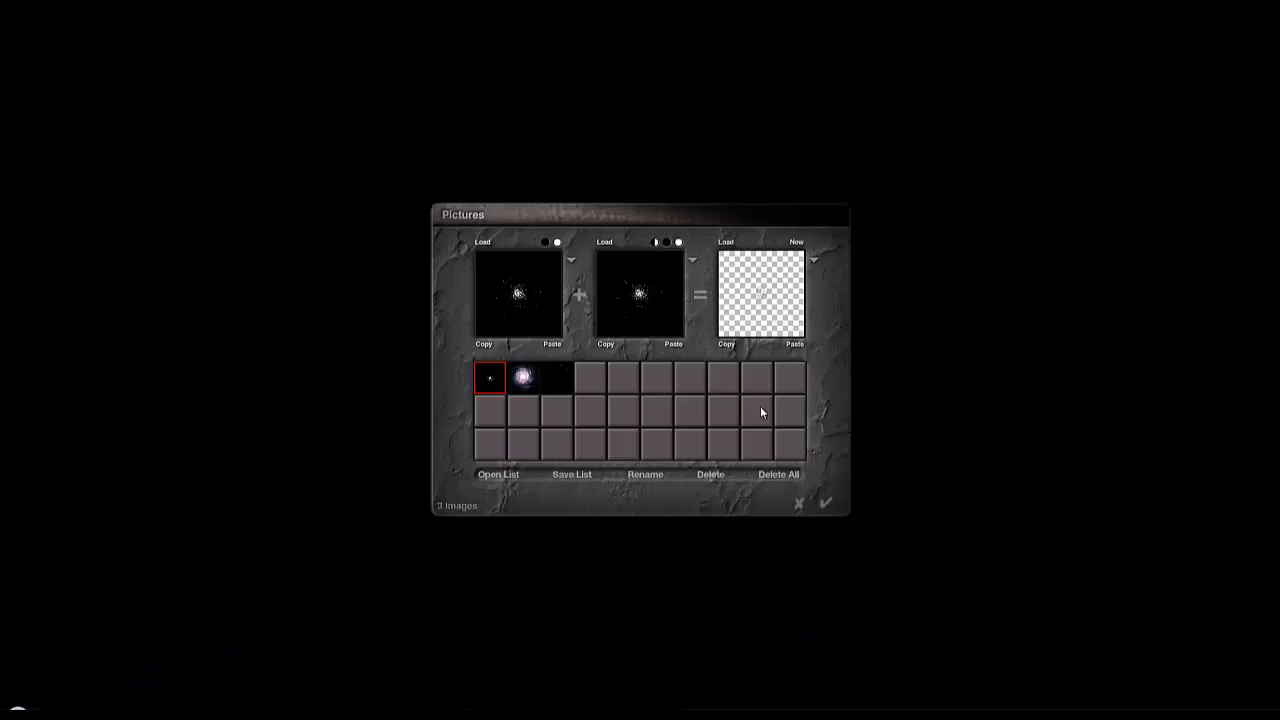
{"action": "left_click", "coordinate": [596, 392]}
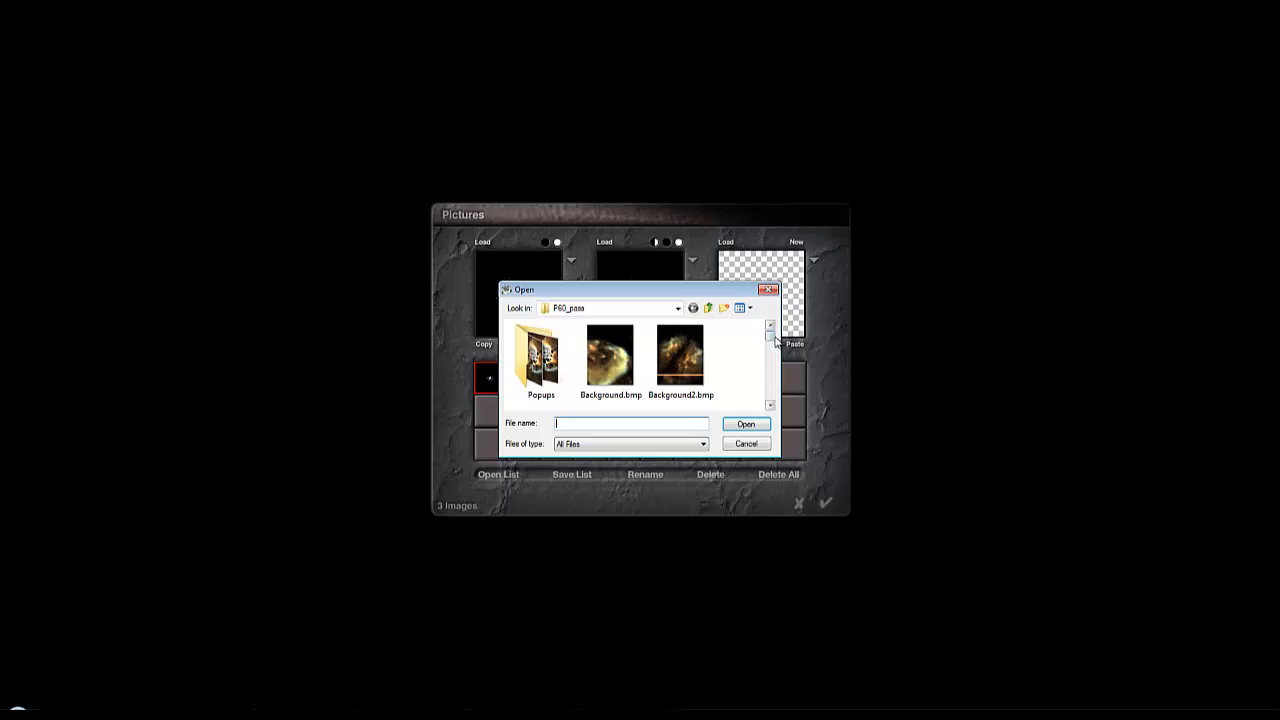
{"action": "scroll", "coordinate": [595, 371], "scroll_direction": "down", "scroll_amount": 5}
{"action": "double_click", "coordinate": [595, 371]}
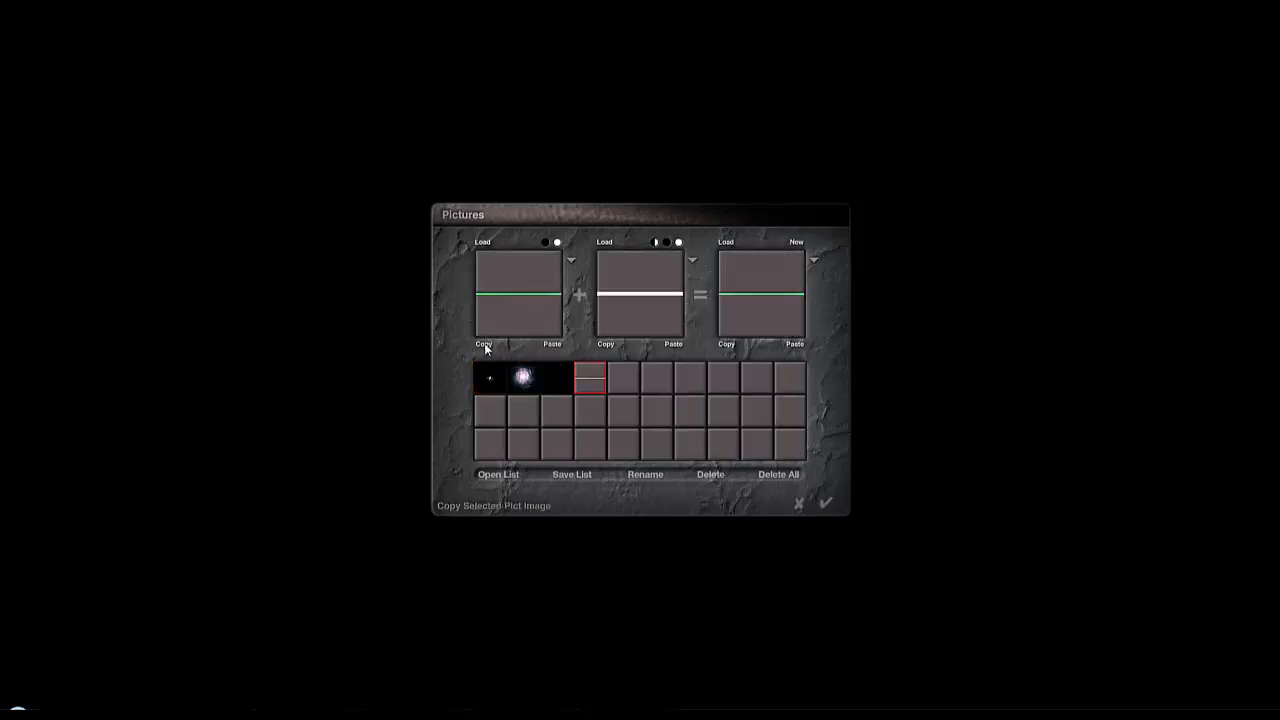
- Copy the green strip image into its alpha channel and create the picture plane
{"action": "left_click", "coordinate": [484, 344]}
{"action": "left_click", "coordinate": [671, 344]}
{"action": "left_click", "coordinate": [699, 369]}
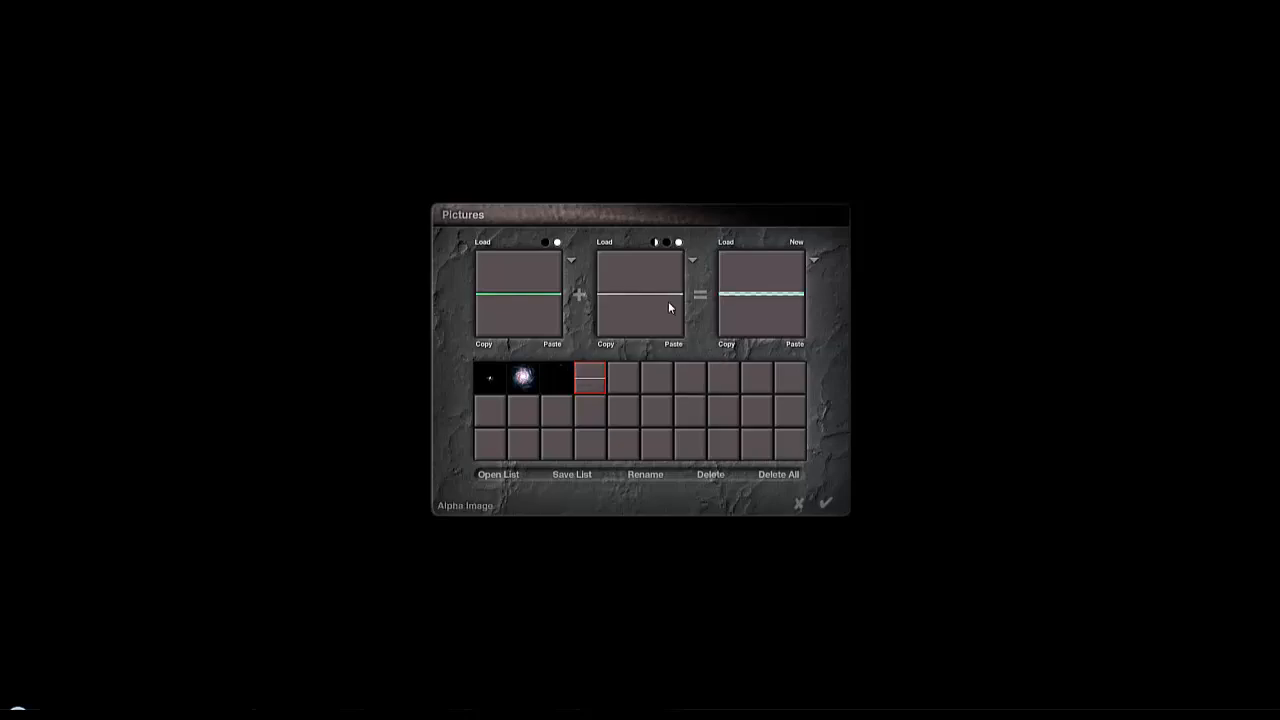
{"action": "left_click", "coordinate": [825, 503]}
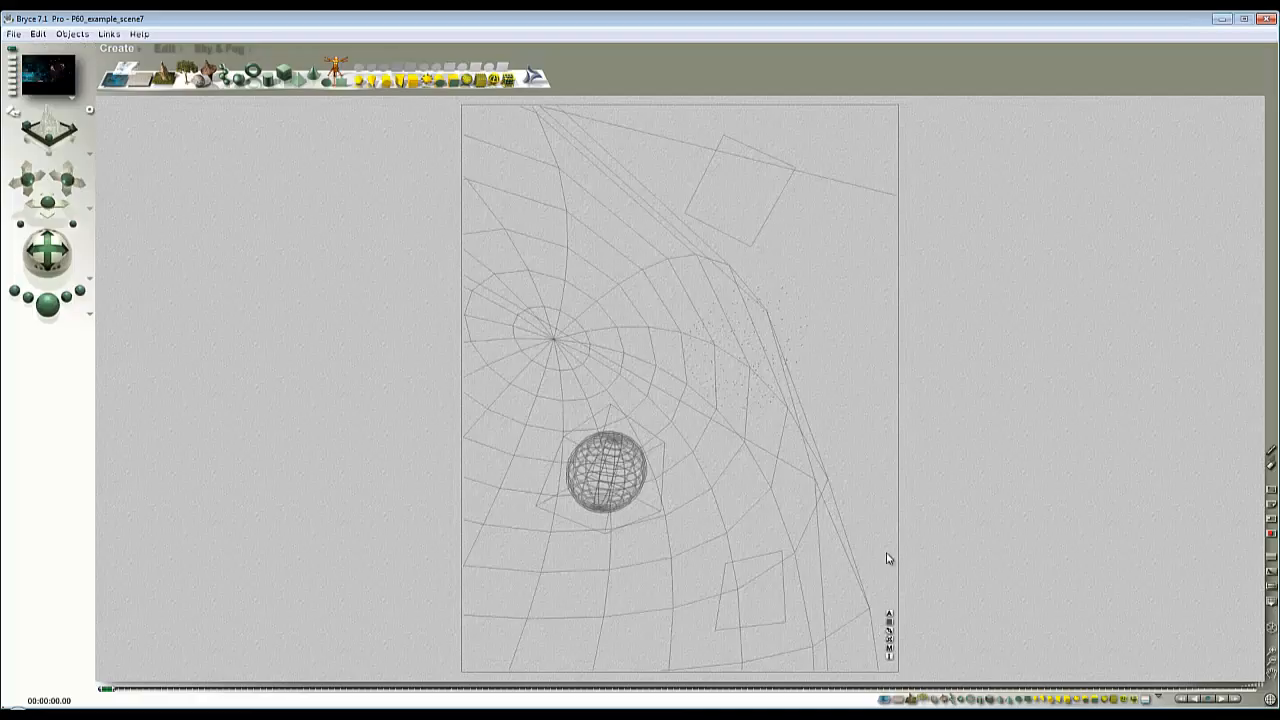
- Stretch and reposition the new picture plane so the green beam runs diagonally across the camera view
{"action": "key", "text": "2"}
{"action": "key", "text": "3"}
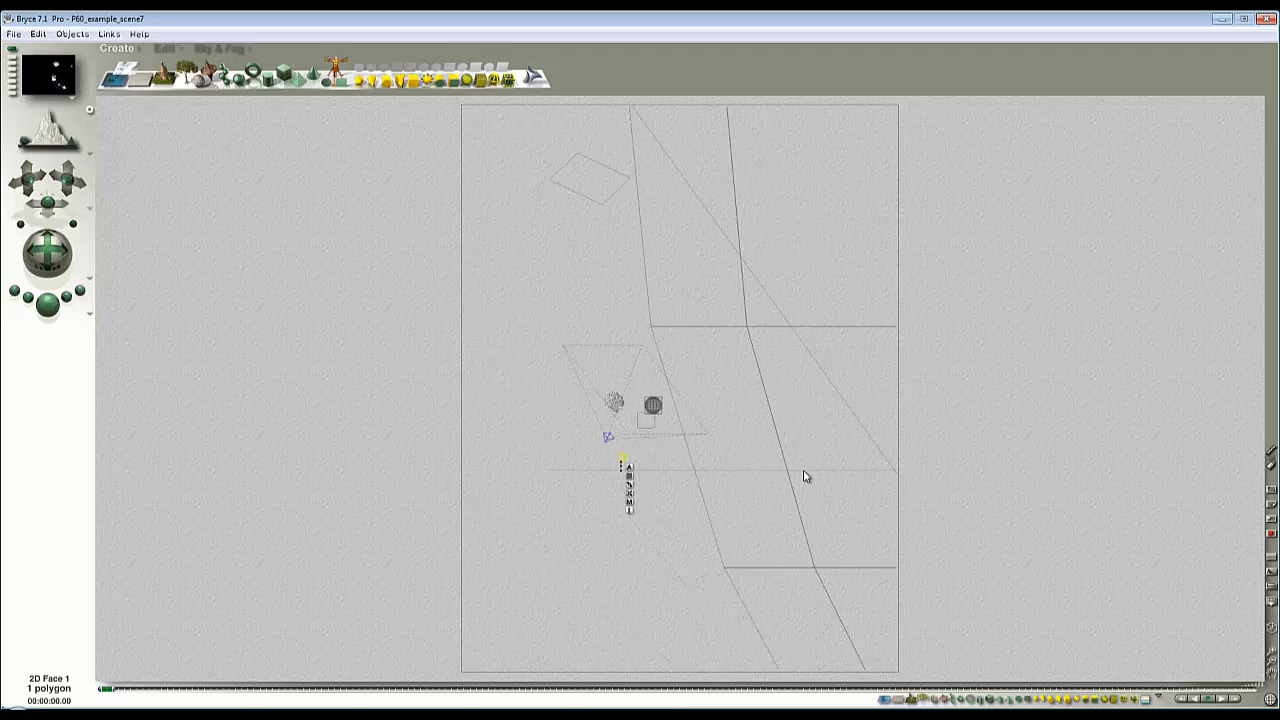
{"action": "left_click", "coordinate": [172, 50]}
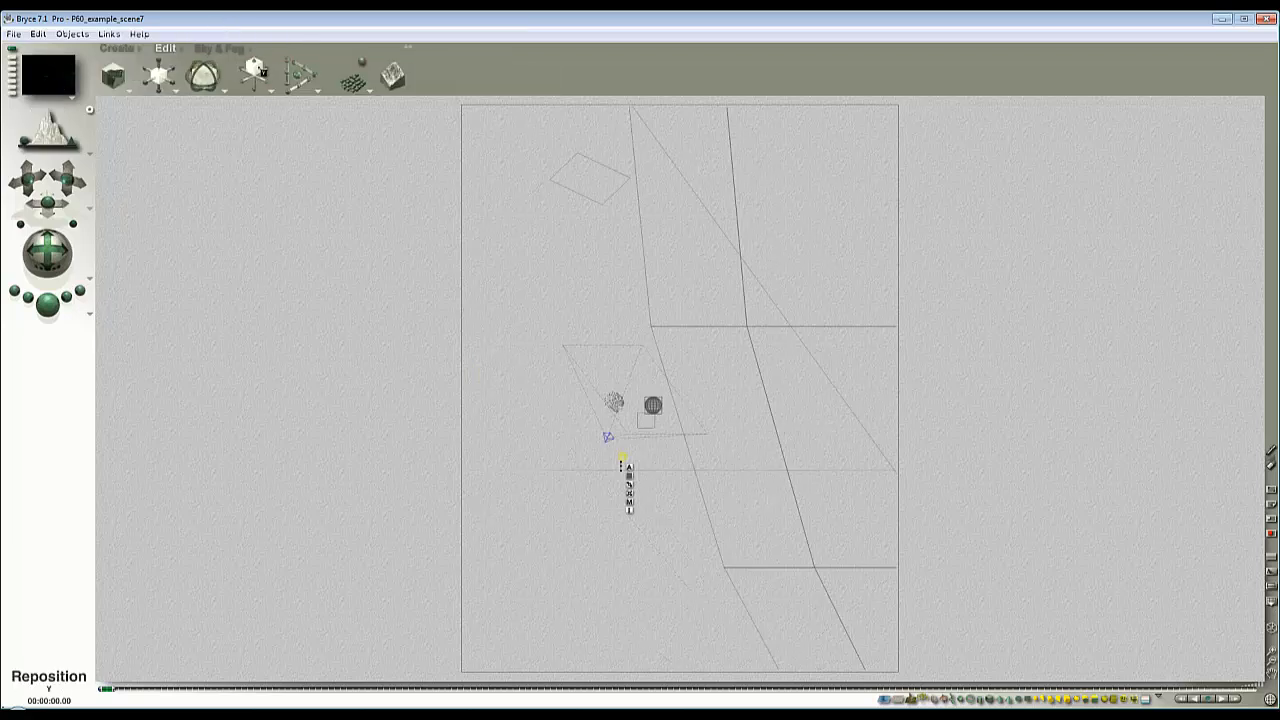
{"action": "key", "text": "1"}
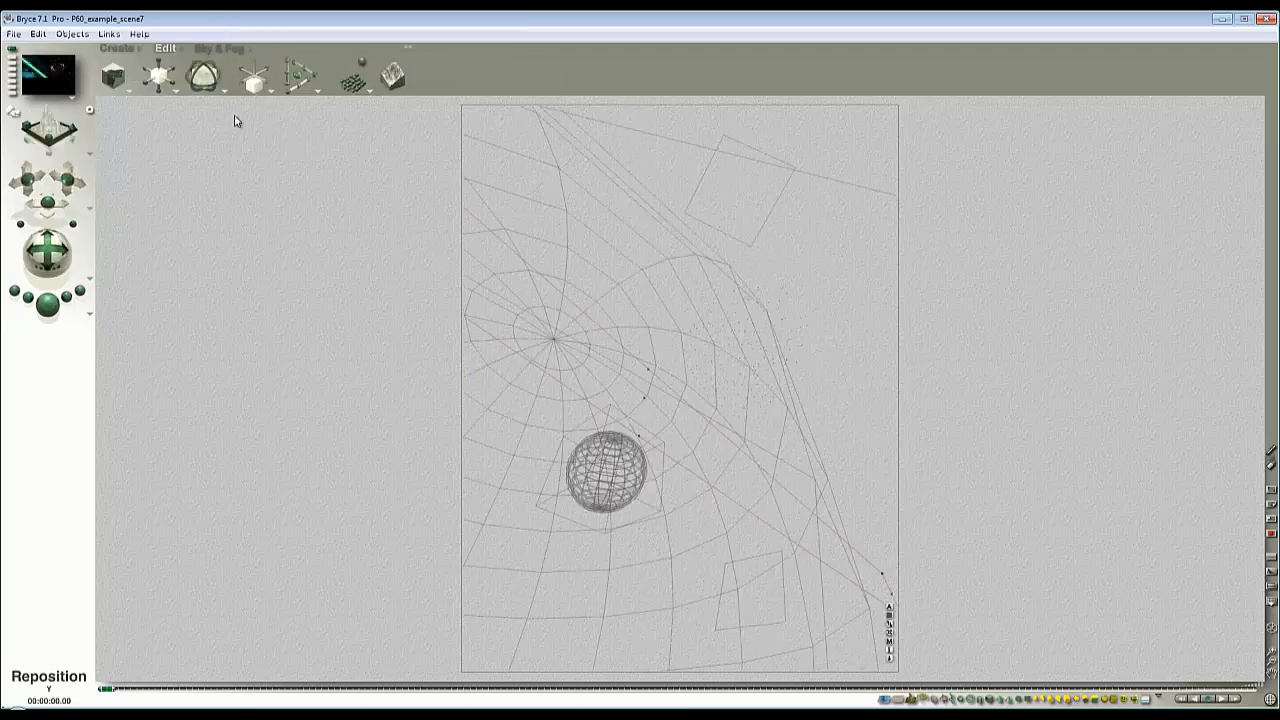
- Edit the beam's material: remove texture A from diffuse colour, set diffusion to 0 and ambience to 100, and change the material's shading mode
{"action": "left_click", "coordinate": [889, 641]}
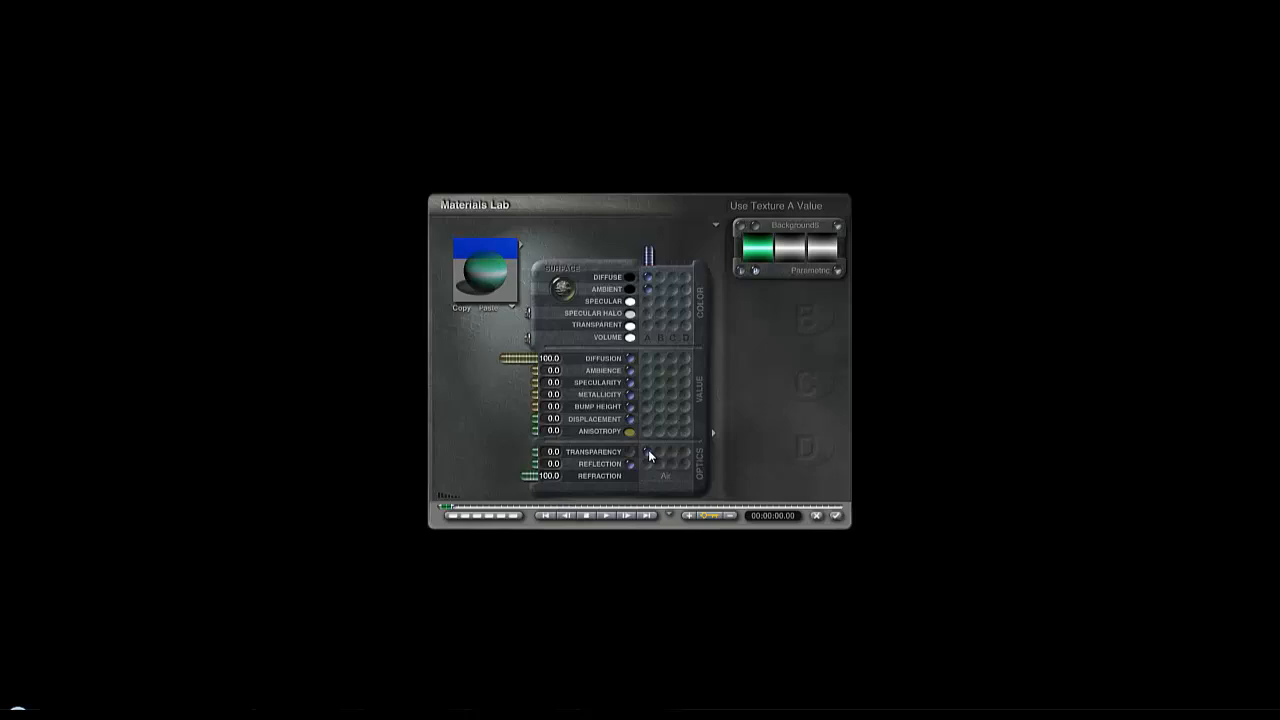
{"action": "left_click", "coordinate": [630, 278]}
{"action": "left_click_drag", "start_coordinate": [514, 358], "coordinate": [429, 371]}
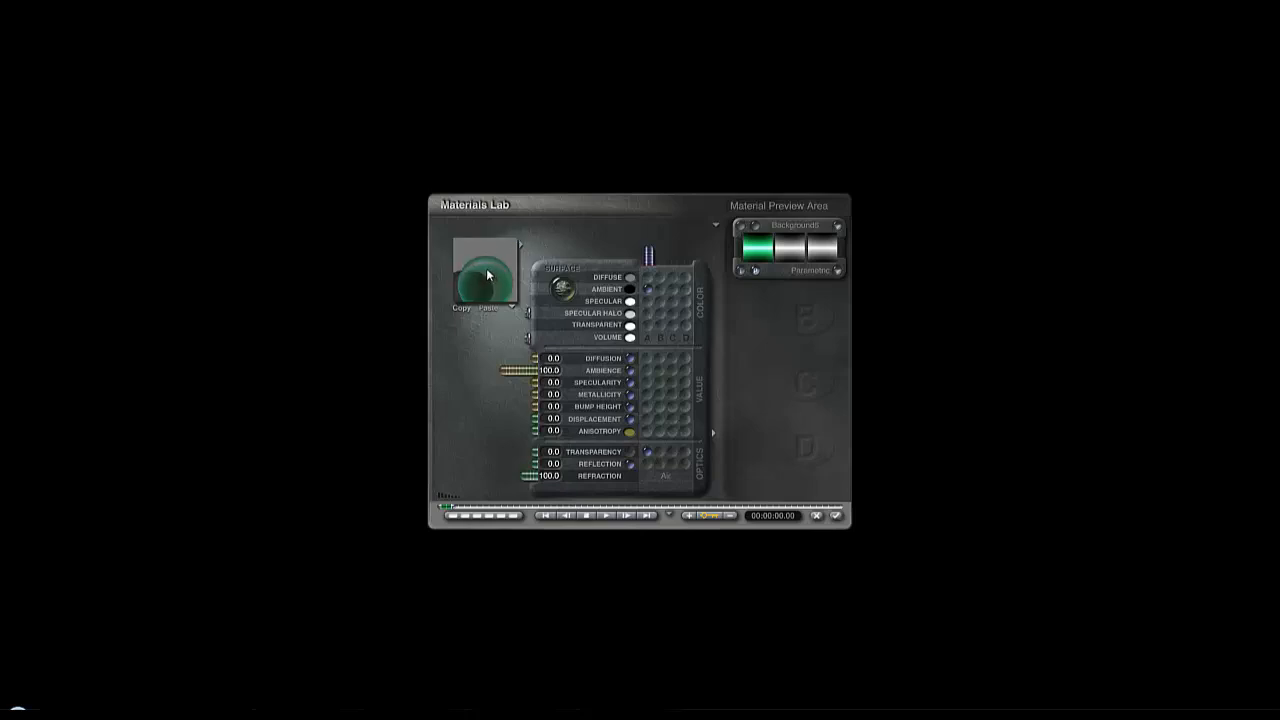
{"action": "left_click", "coordinate": [715, 224]}
{"action": "left_click", "coordinate": [664, 226]}
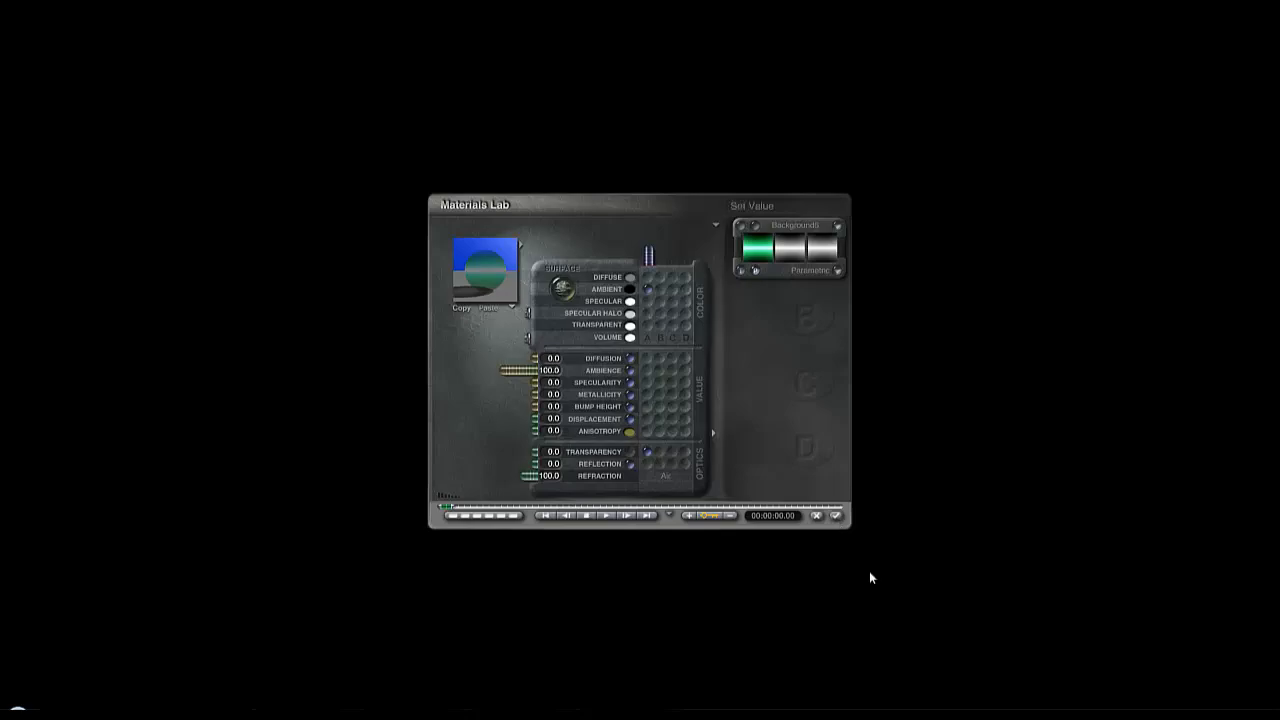
{"action": "left_click", "coordinate": [836, 515]}
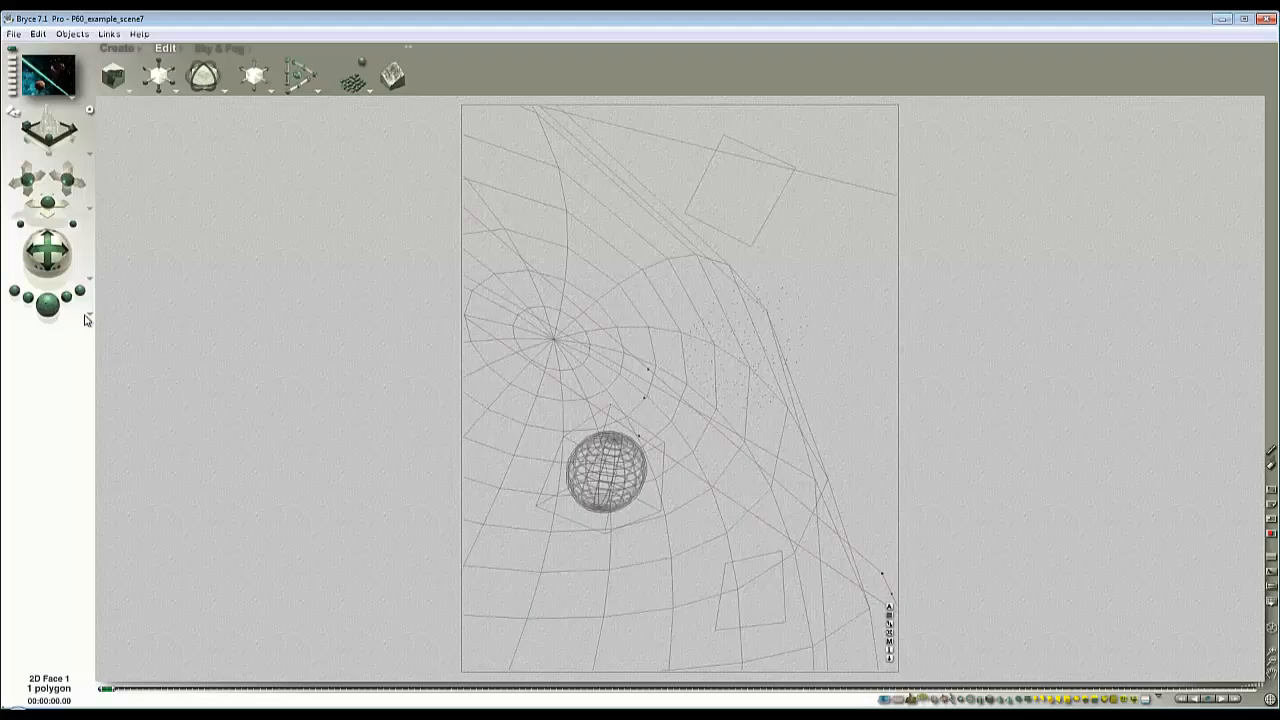
- Test-render two areas along the green beam and rotate its picture plane about the Z axis onto the opposite diagonal
{"action": "left_click", "coordinate": [48, 305]}
{"action": "left_click_drag", "start_coordinate": [739, 494], "coordinate": [648, 394]}
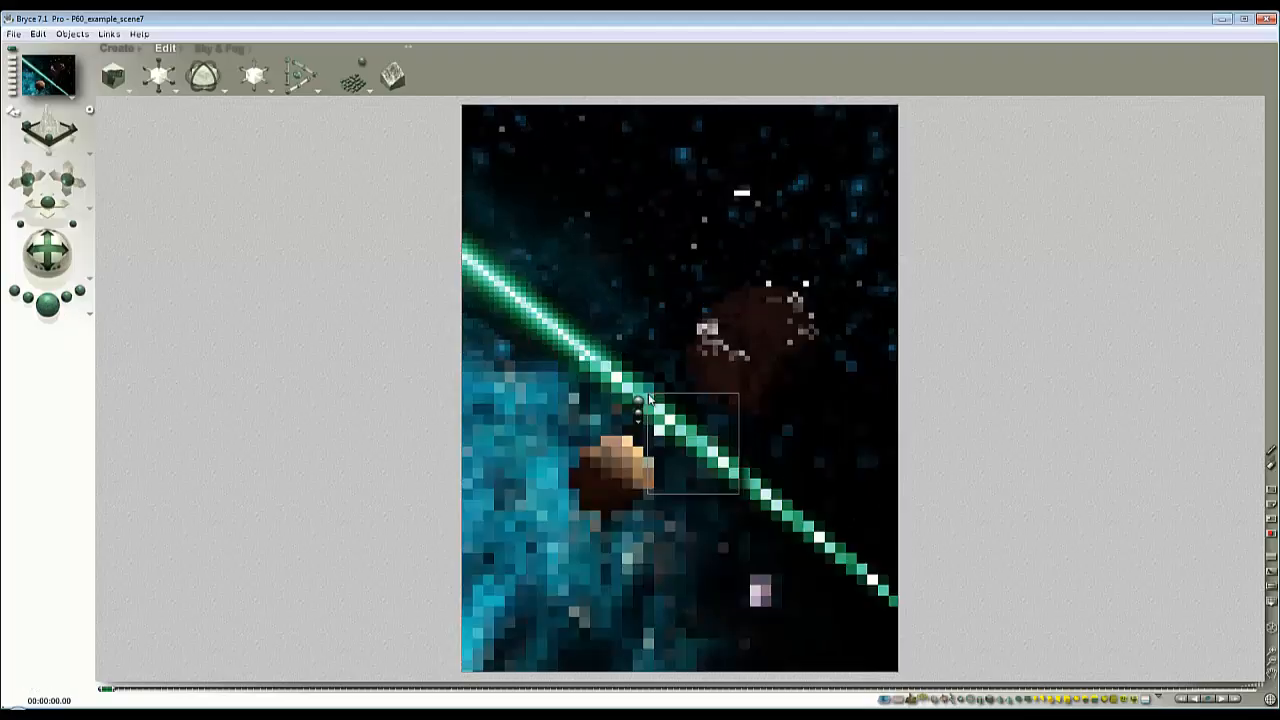
{"action": "left_click", "coordinate": [639, 401]}
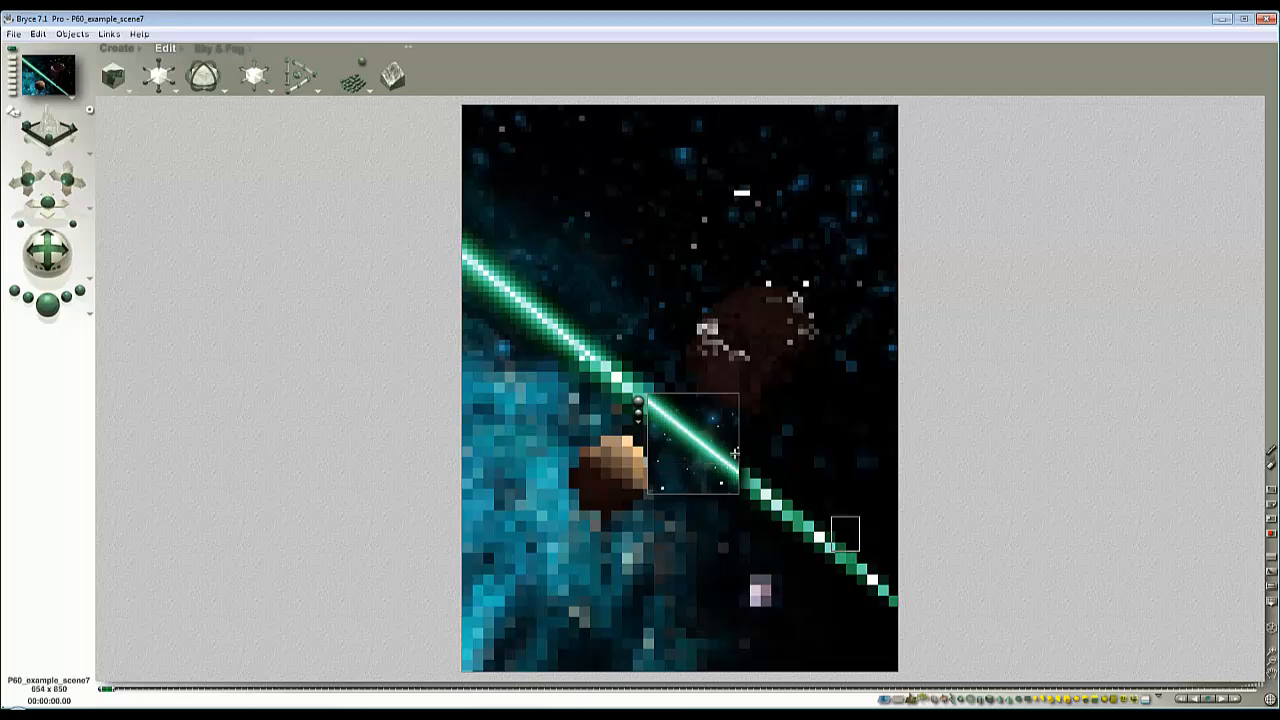
{"action": "left_click_drag", "start_coordinate": [731, 451], "coordinate": [859, 550]}
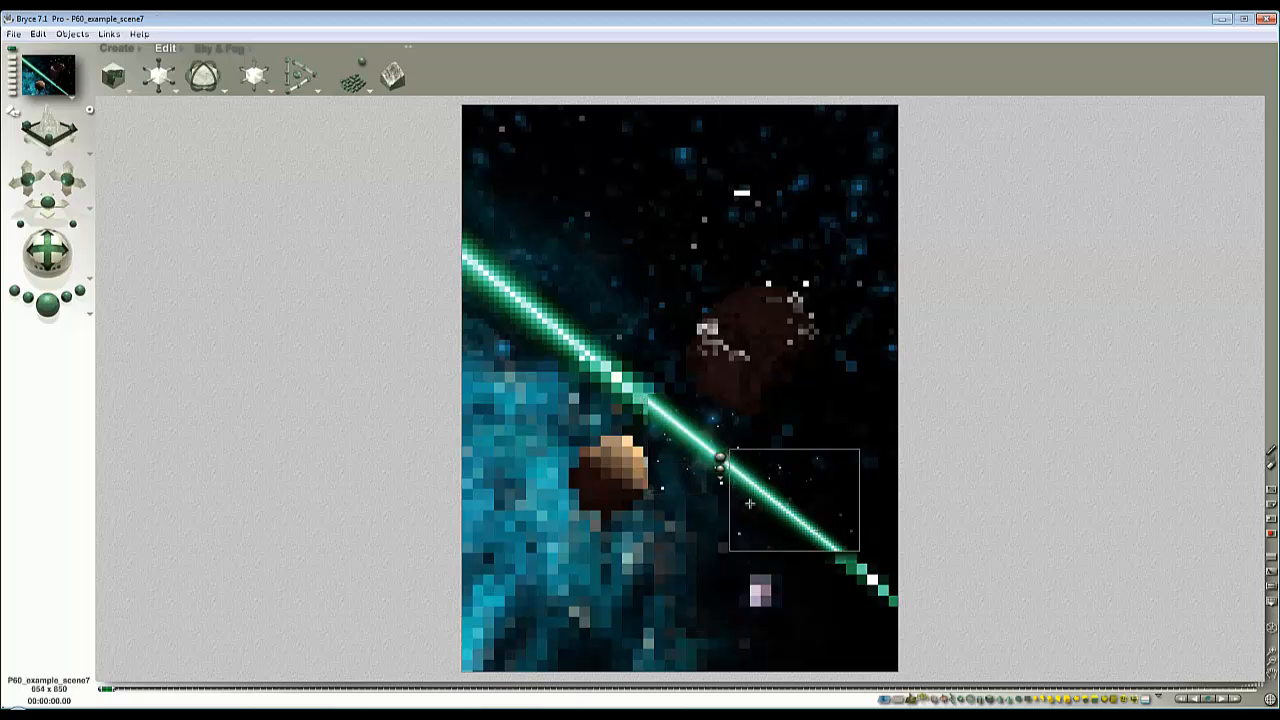
{"action": "left_click", "coordinate": [733, 463]}
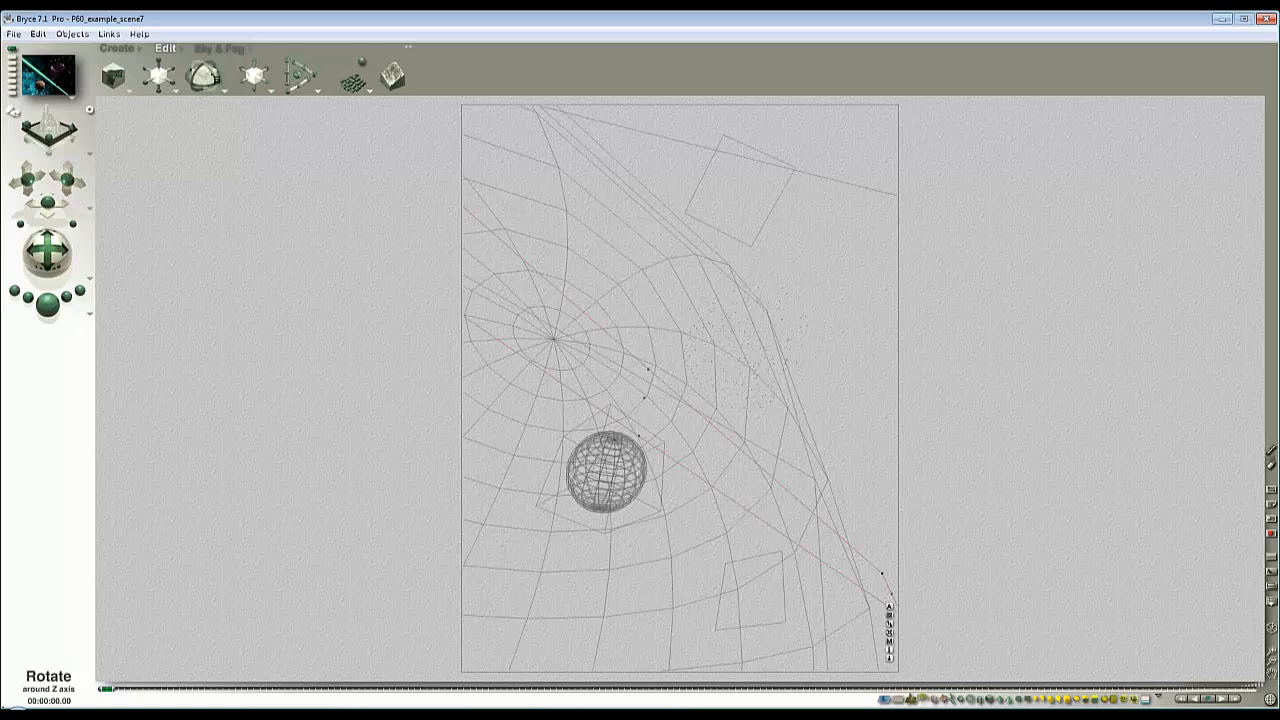
{"action": "left_click_drag", "start_coordinate": [215, 91], "coordinate": [336, 91]}
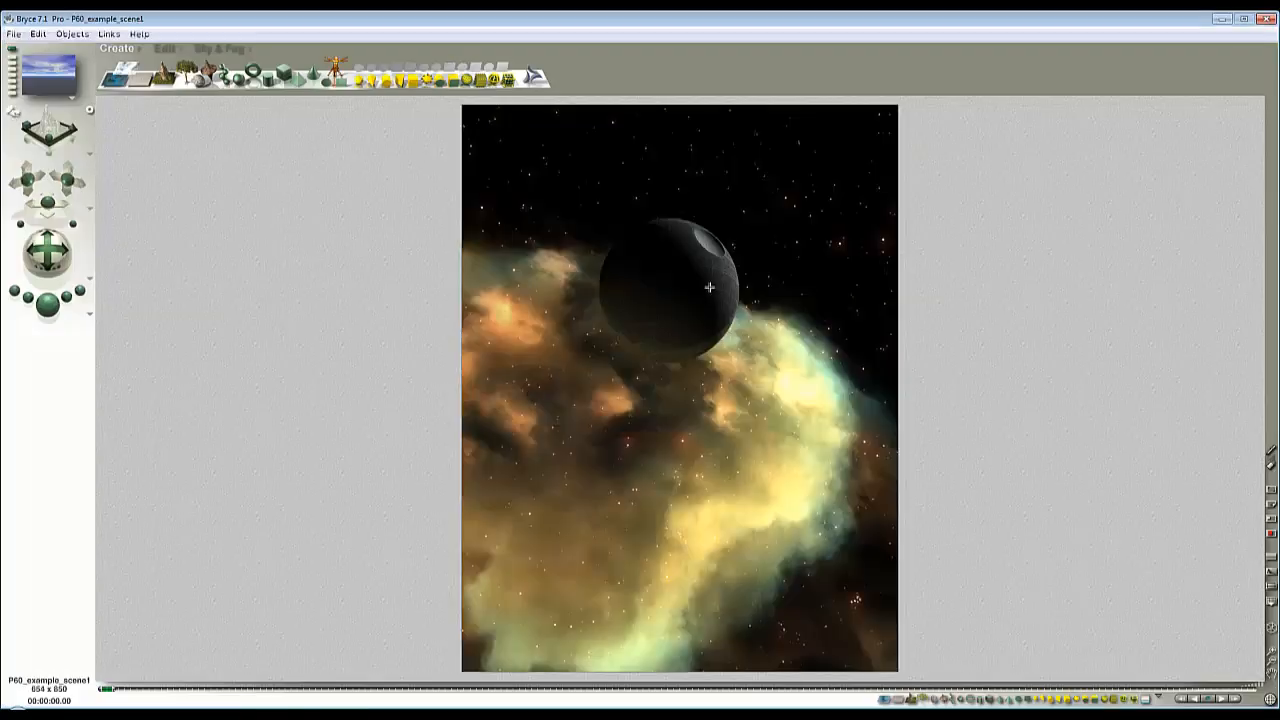
- In P60_example_scene1, return to the wireframe and turn the camera to bring the DS sphere nearer the middle of the frame
{"action": "key", "text": "Escape"}
{"action": "key", "text": "Escape"}
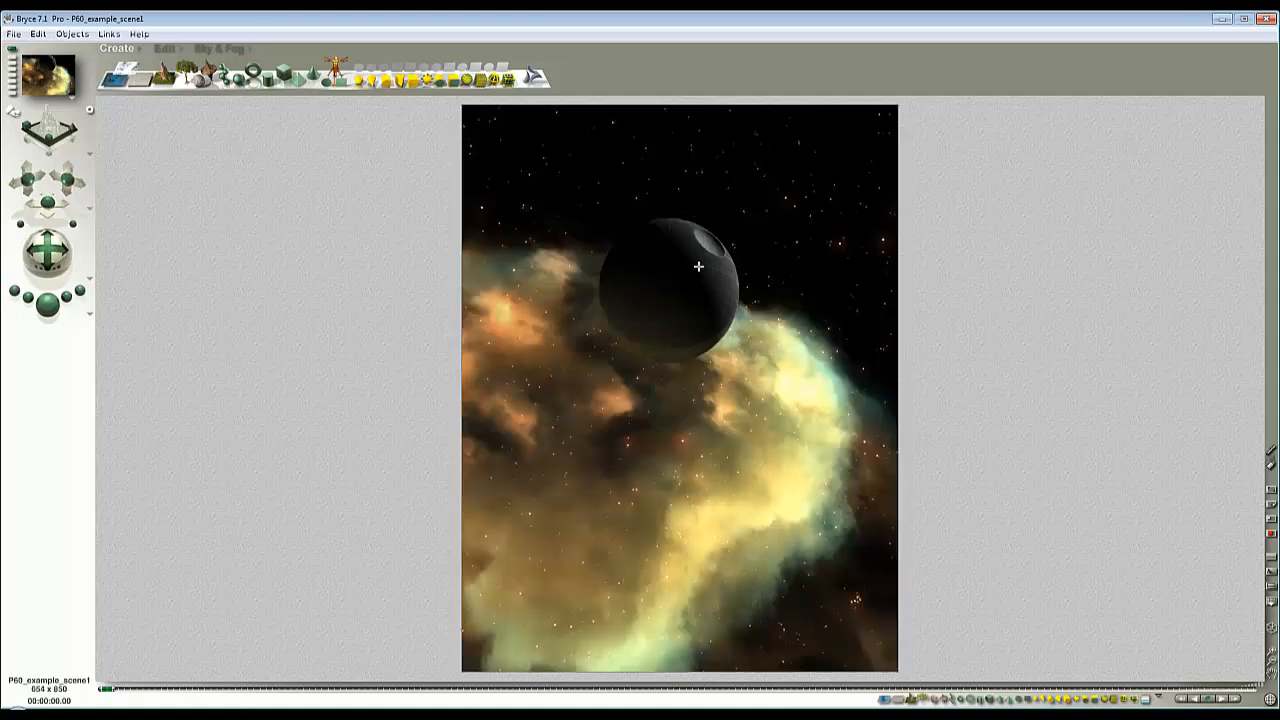
{"action": "key", "text": "Escape"}
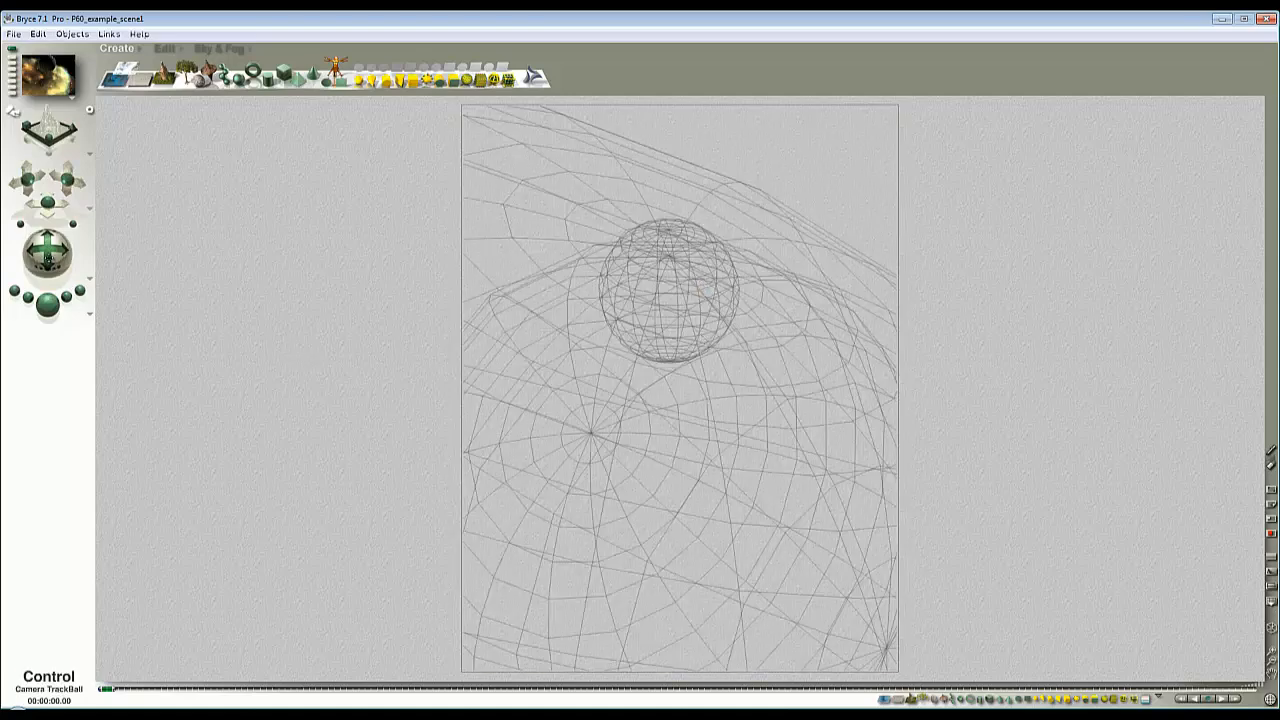
{"action": "left_click_drag", "start_coordinate": [47, 258], "coordinate": [47, 258]}
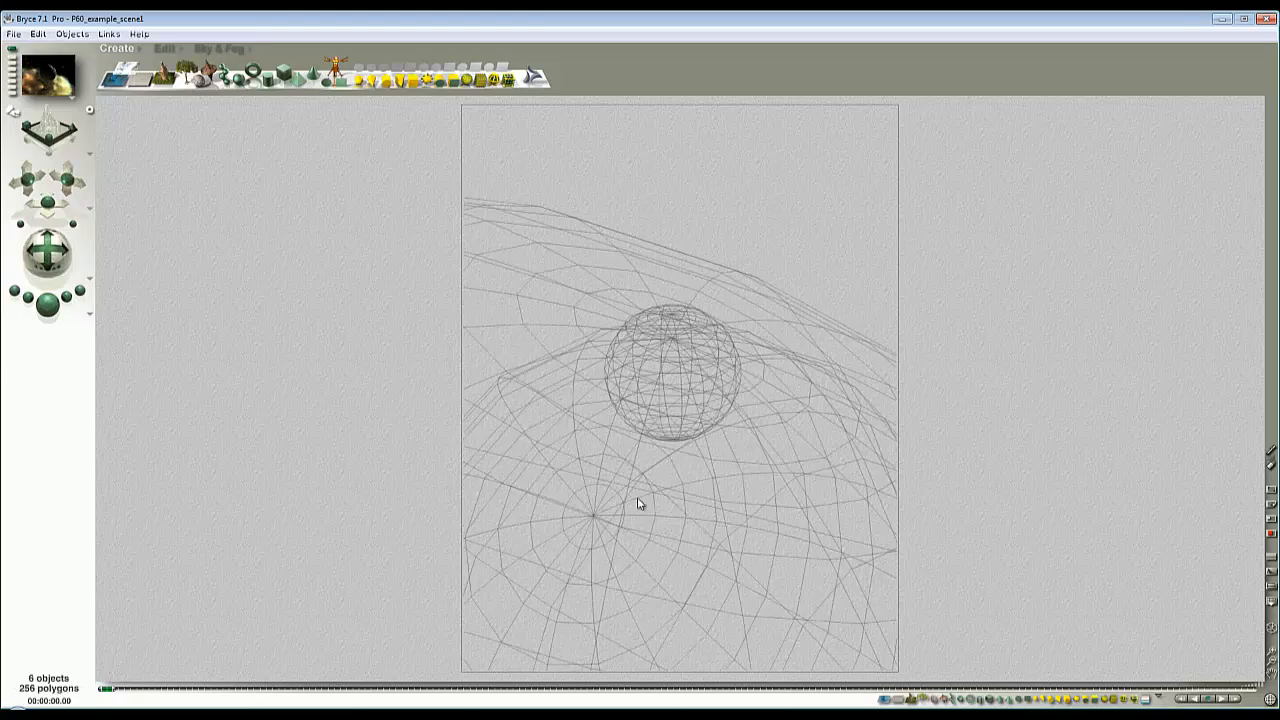
- Delete the large nebula objects surrounding the DS sphere
{"action": "right_click", "coordinate": [648, 503]}
{"action": "left_click", "coordinate": [687, 514]}
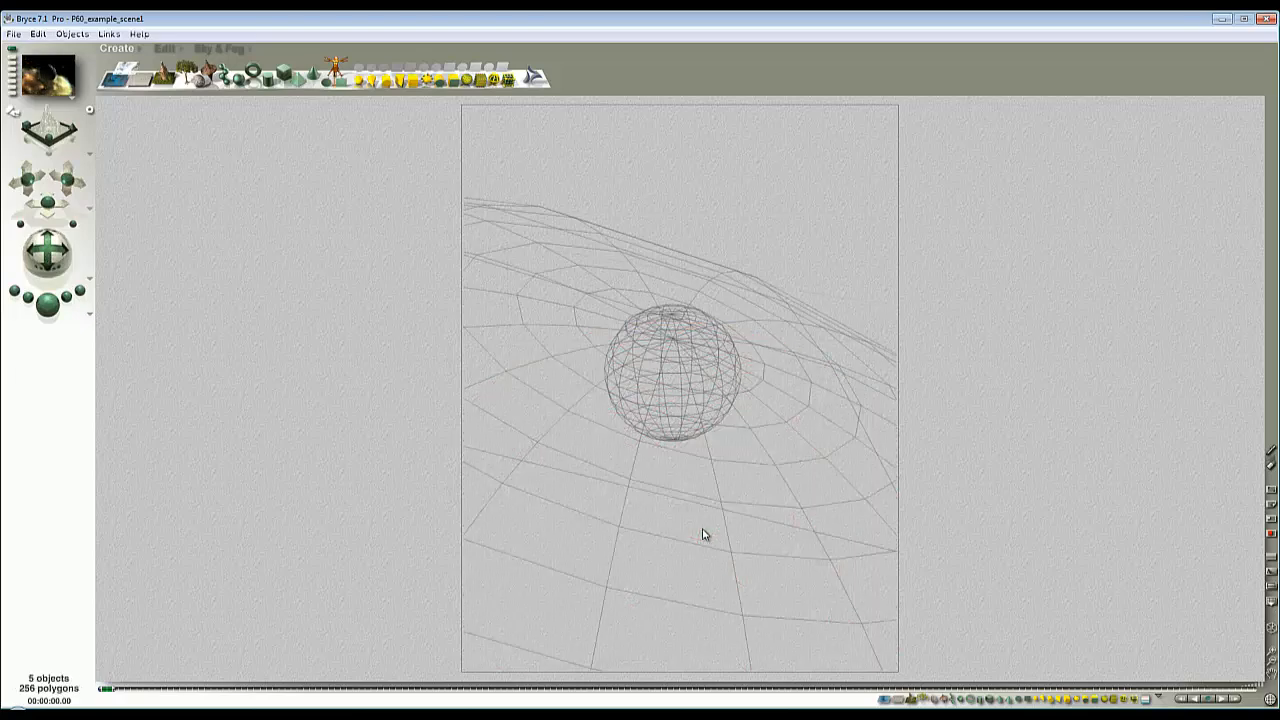
{"action": "right_click", "coordinate": [706, 529]}
{"action": "left_click", "coordinate": [716, 538]}
{"action": "left_click", "coordinate": [716, 540]}
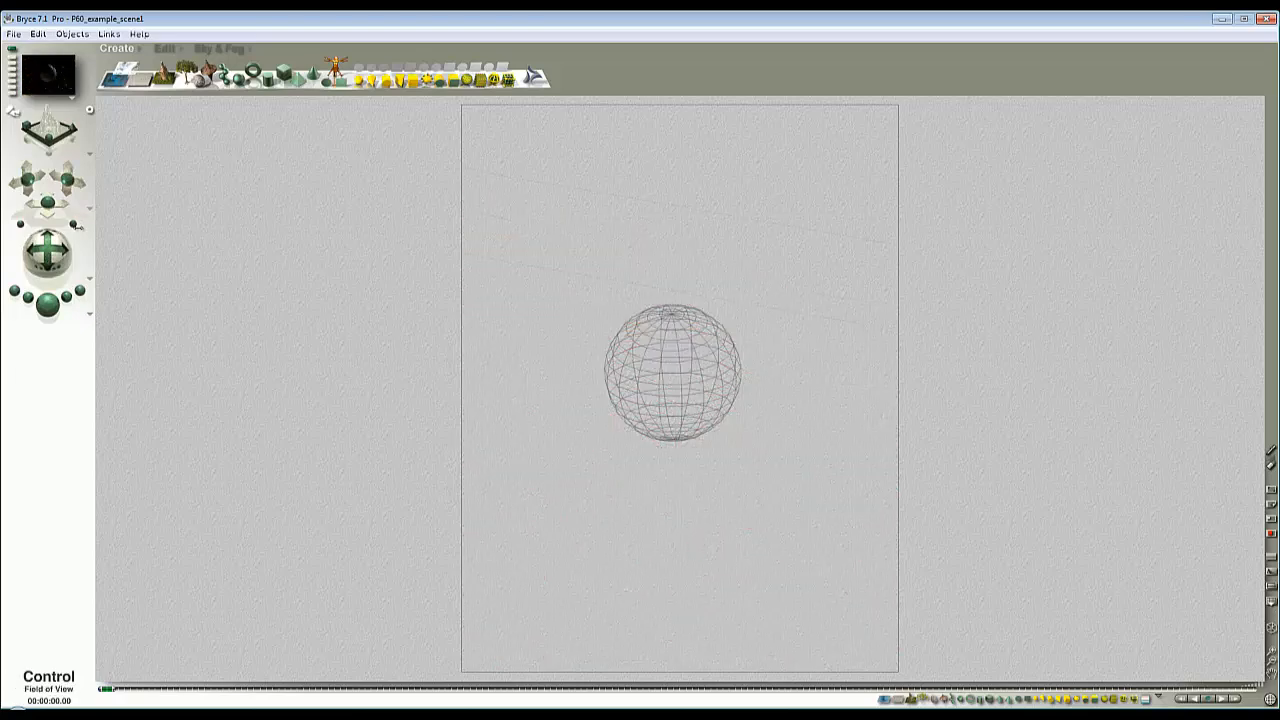
- Narrow the camera's field of view until the DS sphere fills most of the frame's width, and render the scene
{"action": "left_click_drag", "start_coordinate": [72, 225], "coordinate": [47, 256]}
{"action": "key", "text": "ctrl+r"}
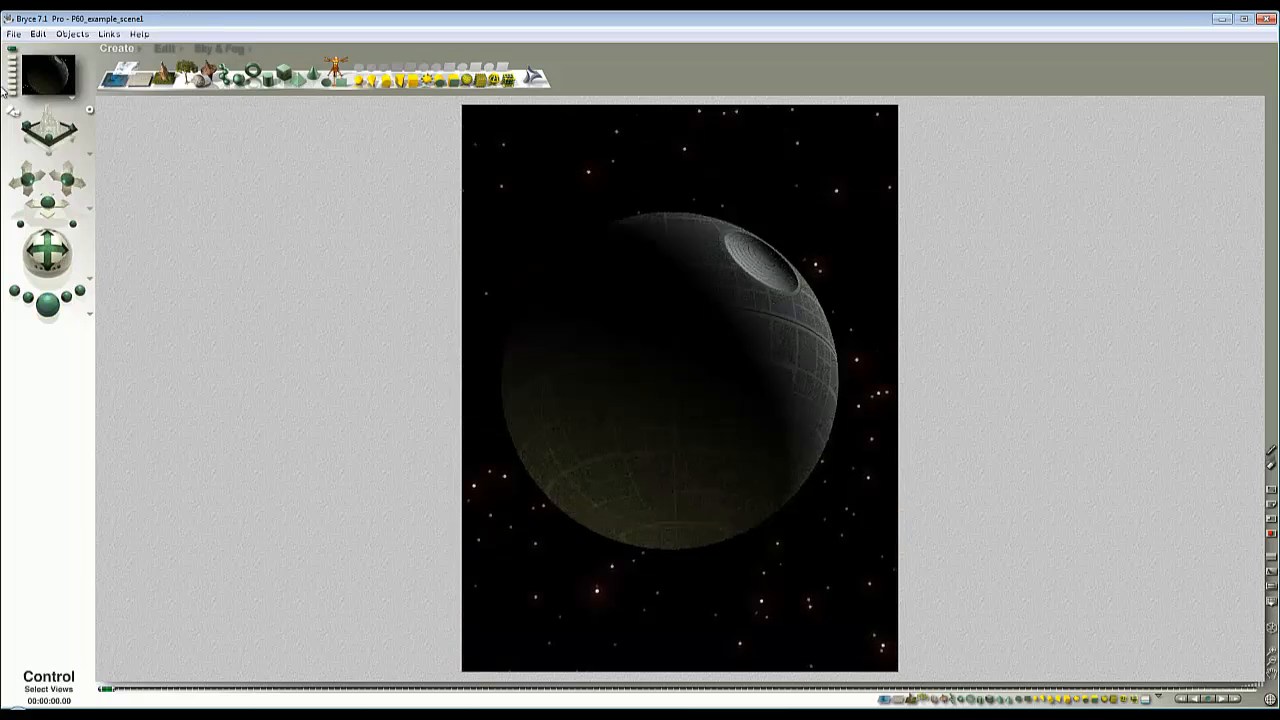
- Export the rendered sphere image as the 24-bit bitmap Background7.bmp
{"action": "left_click", "coordinate": [14, 34]}
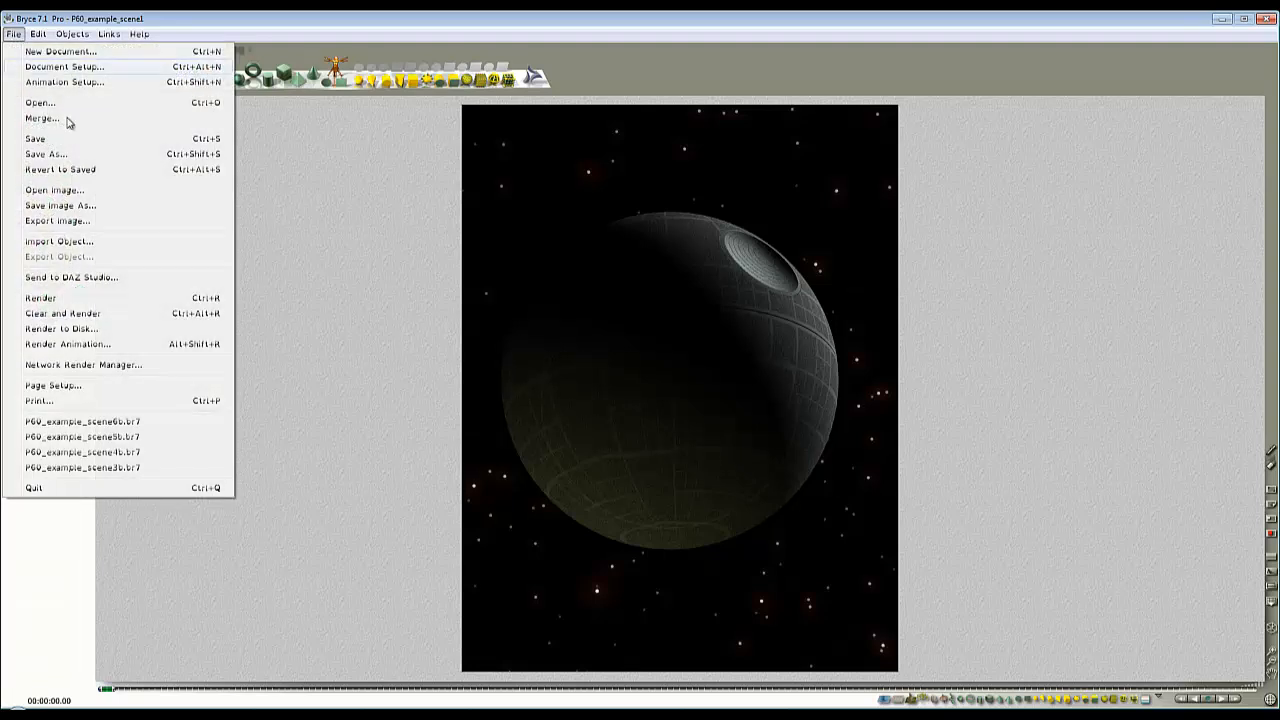
{"action": "left_click", "coordinate": [74, 222]}
{"action": "left_click_drag", "start_coordinate": [769, 314], "coordinate": [769, 334]}
{"action": "left_click", "coordinate": [622, 341]}
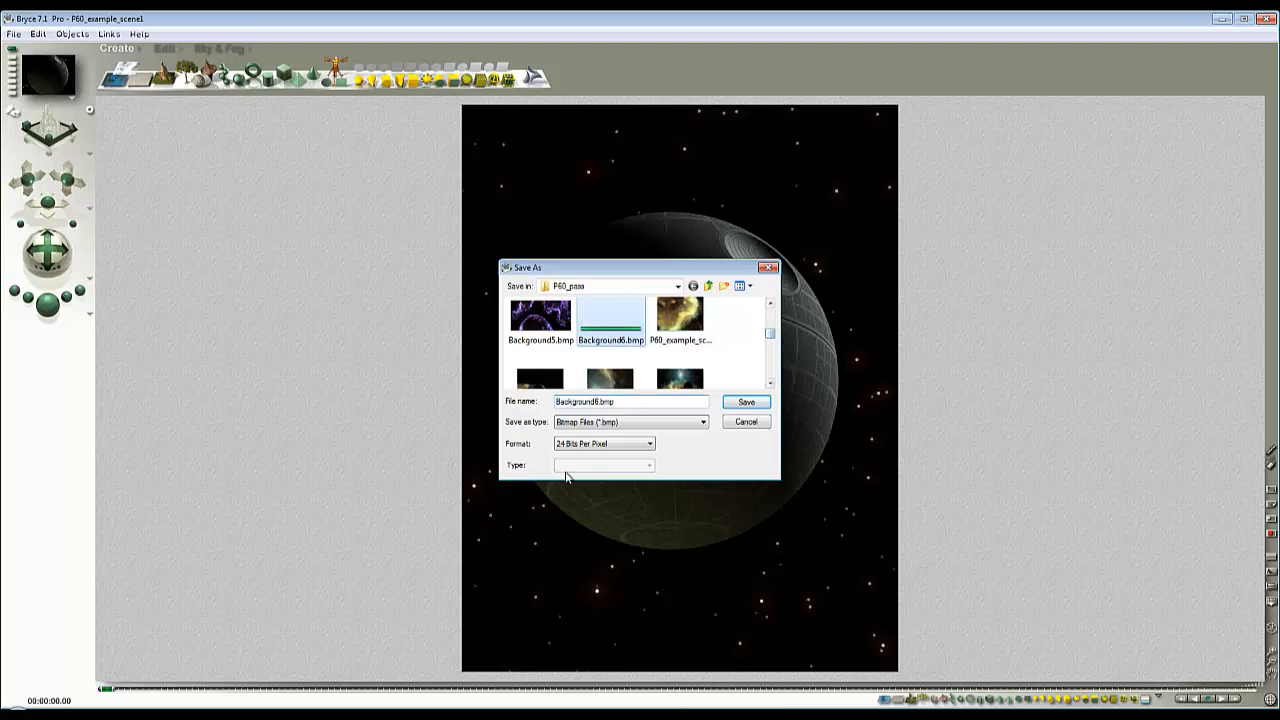
{"action": "left_click", "coordinate": [598, 404]}
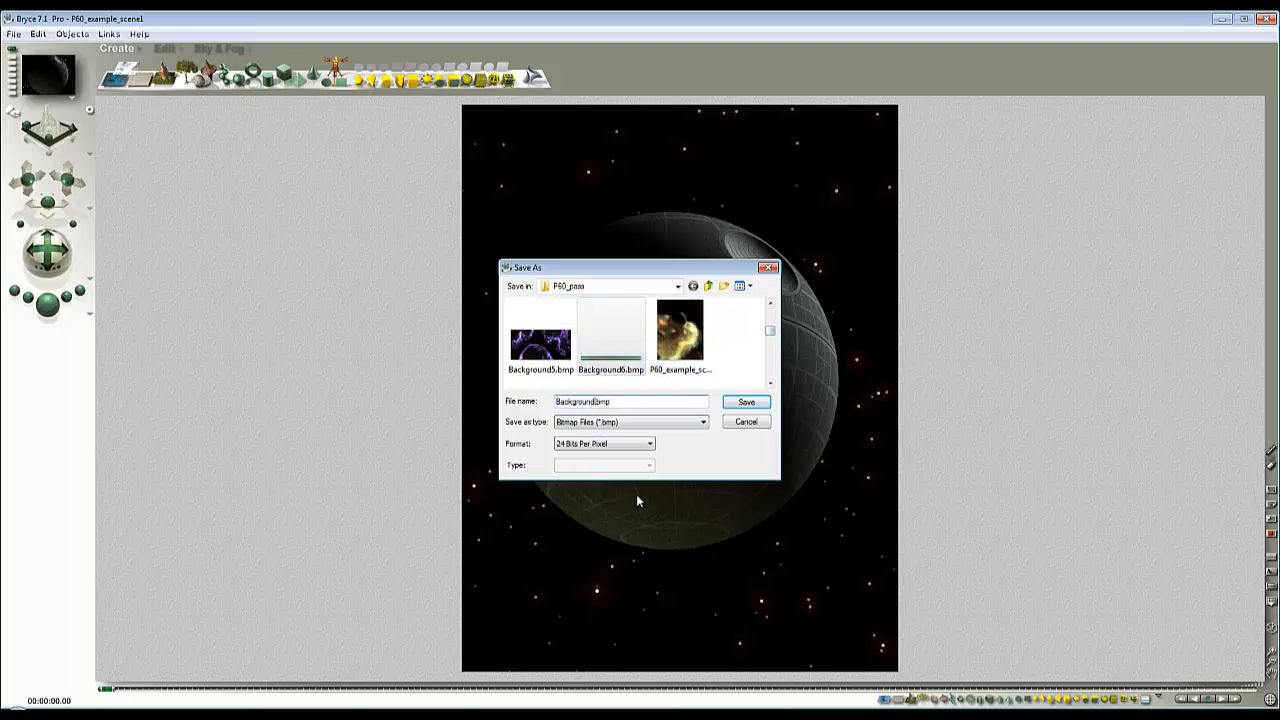
{"action": "left_click", "coordinate": [737, 404]}
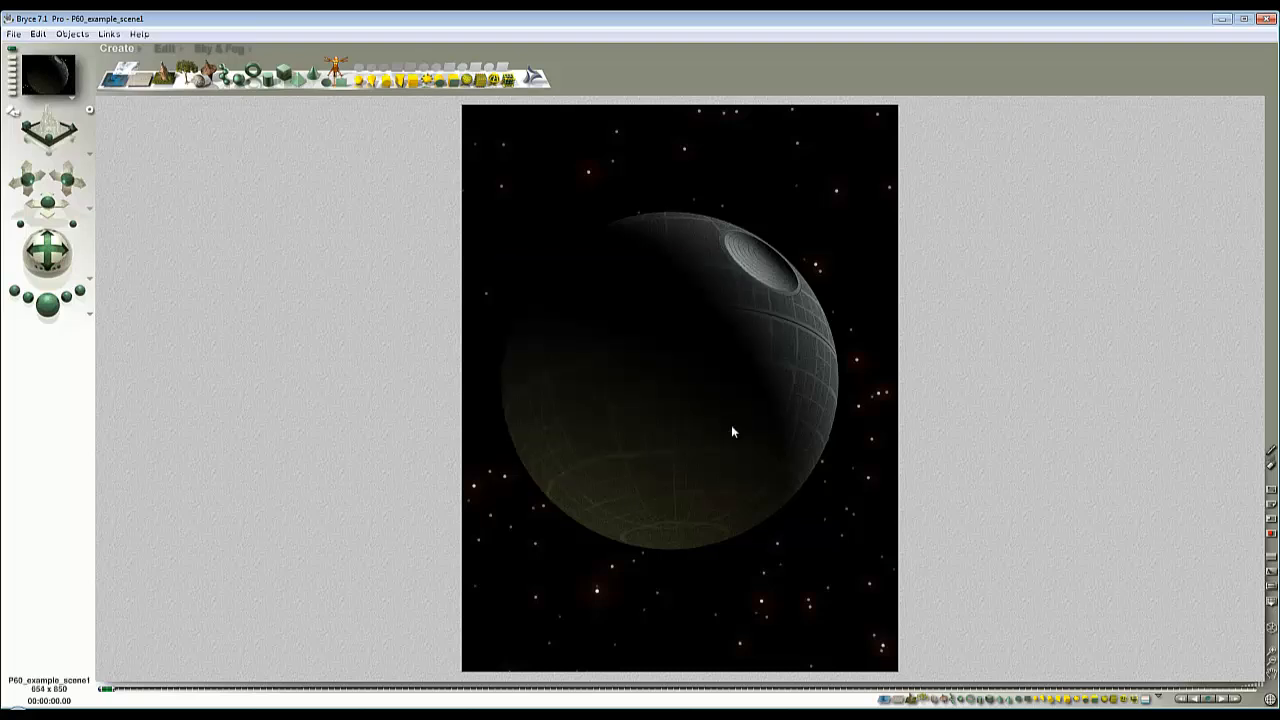
- Select the DS sphere and render it as an object mask
{"action": "key", "text": "Escape"}
{"action": "right_click", "coordinate": [763, 376]}
{"action": "left_click", "coordinate": [784, 388]}
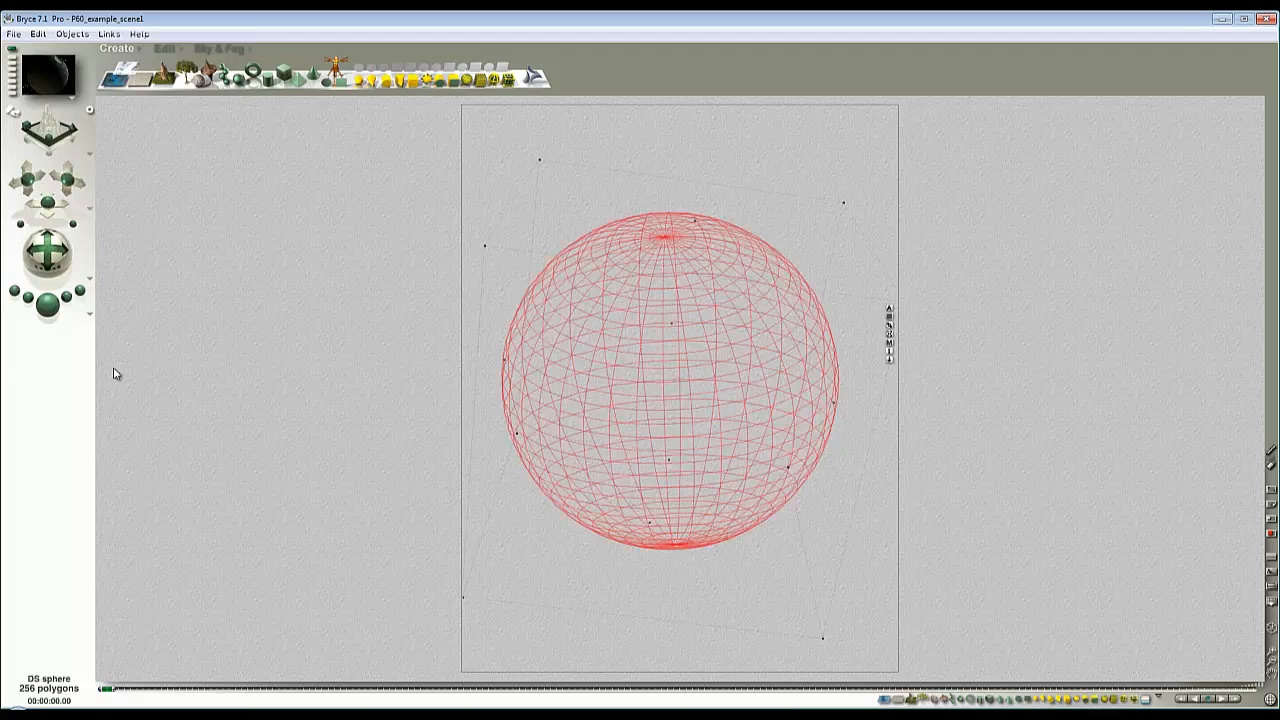
{"action": "left_click", "coordinate": [89, 318]}
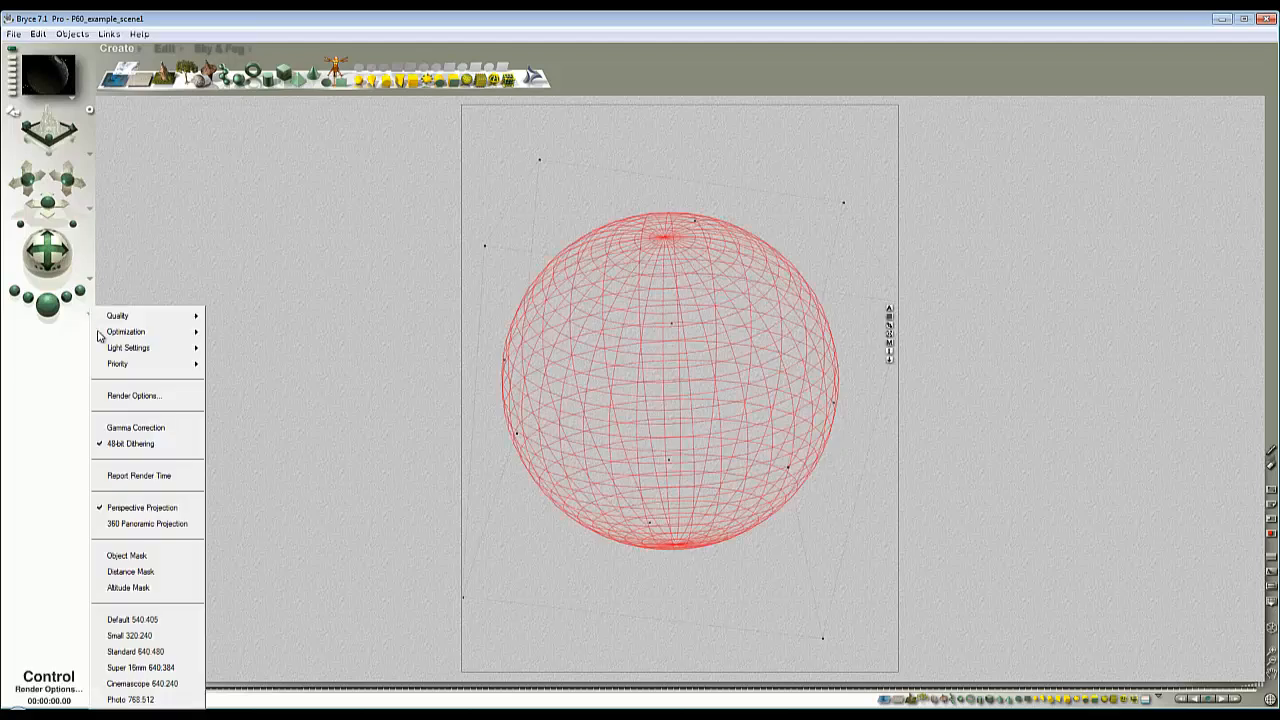
{"action": "left_click", "coordinate": [127, 558]}
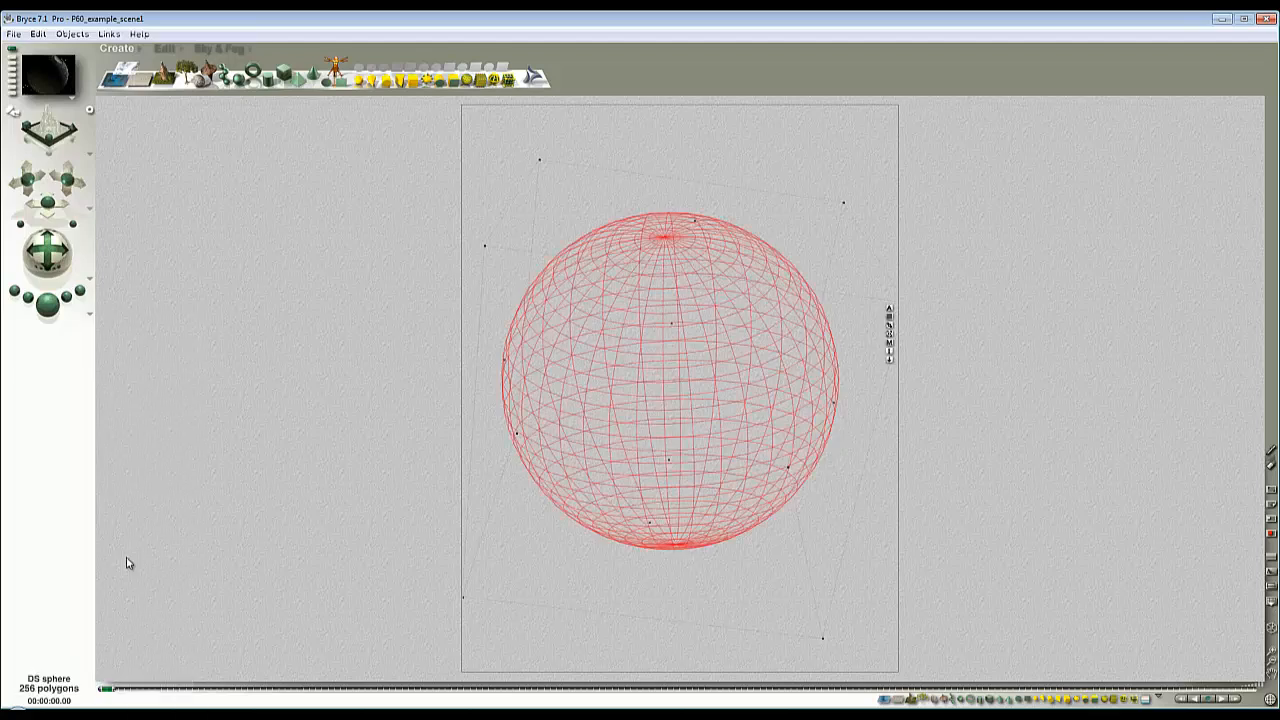
{"action": "left_click", "coordinate": [52, 316]}
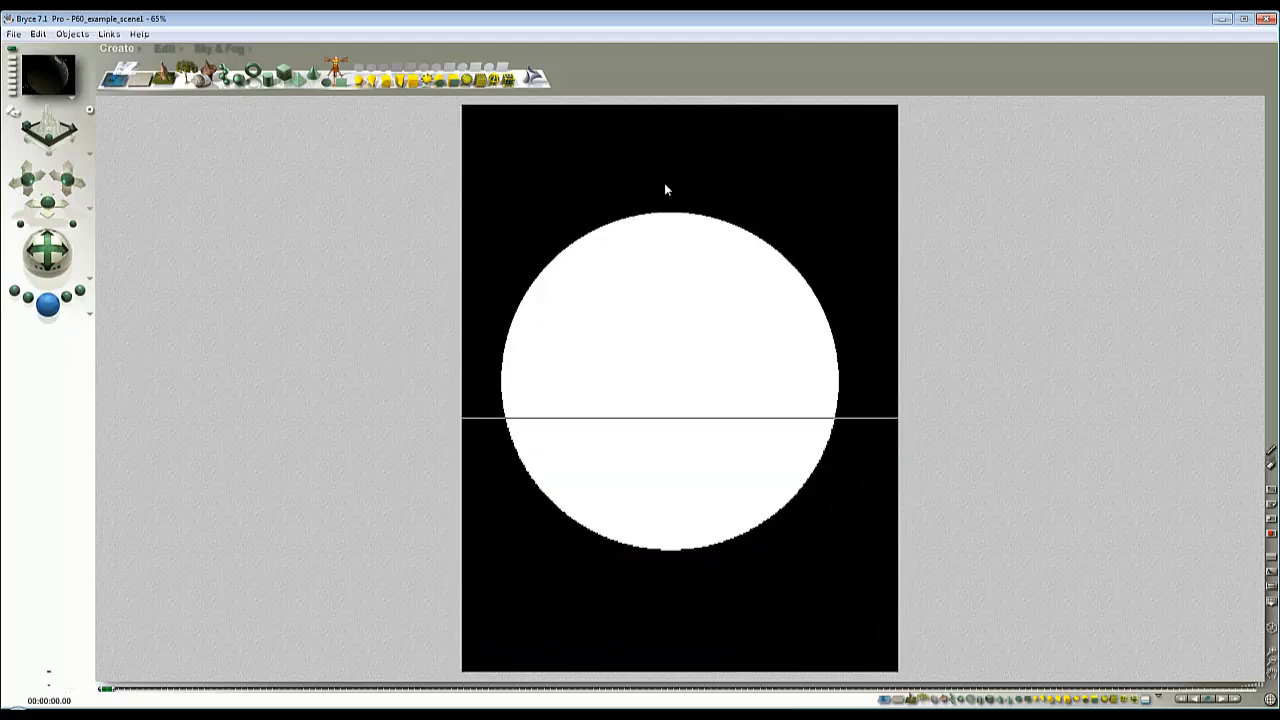
- Export the mask render as the 24-bit bitmap Background7_mask.bmp
{"action": "left_click", "coordinate": [14, 34]}
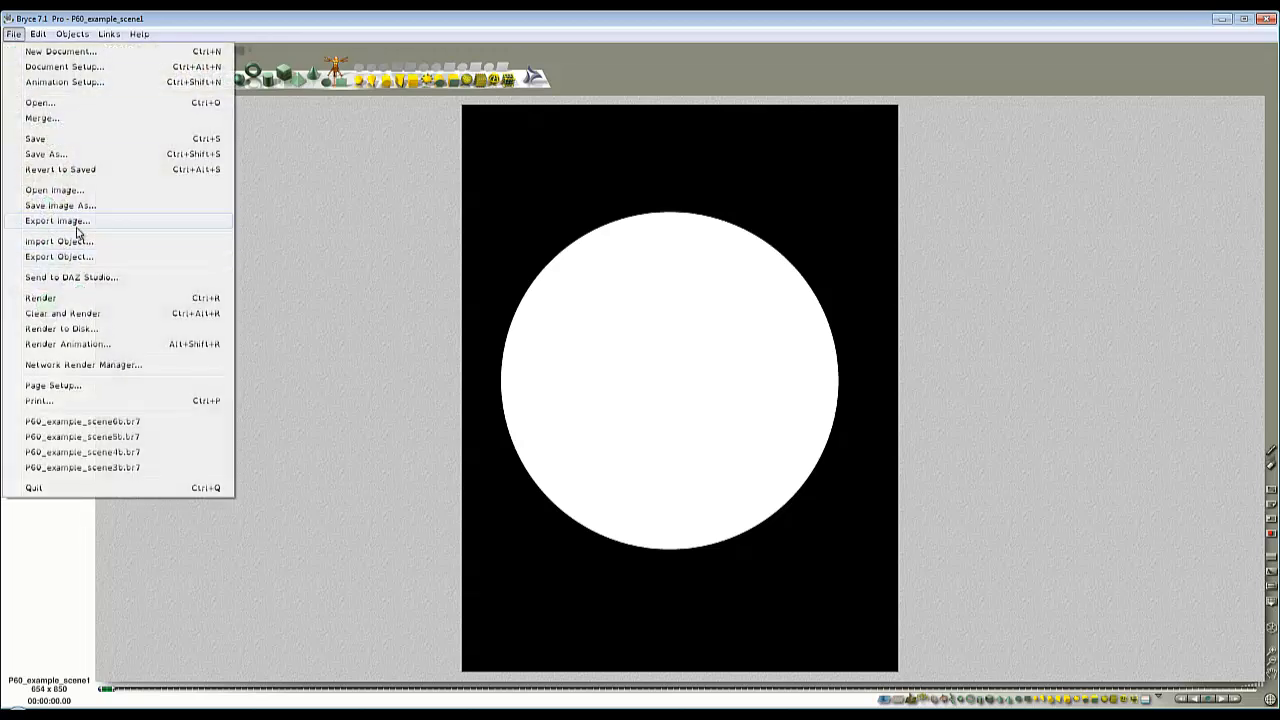
{"action": "left_click", "coordinate": [77, 226]}
{"action": "left_click_drag", "start_coordinate": [770, 313], "coordinate": [770, 328]}
{"action": "left_click", "coordinate": [680, 340]}
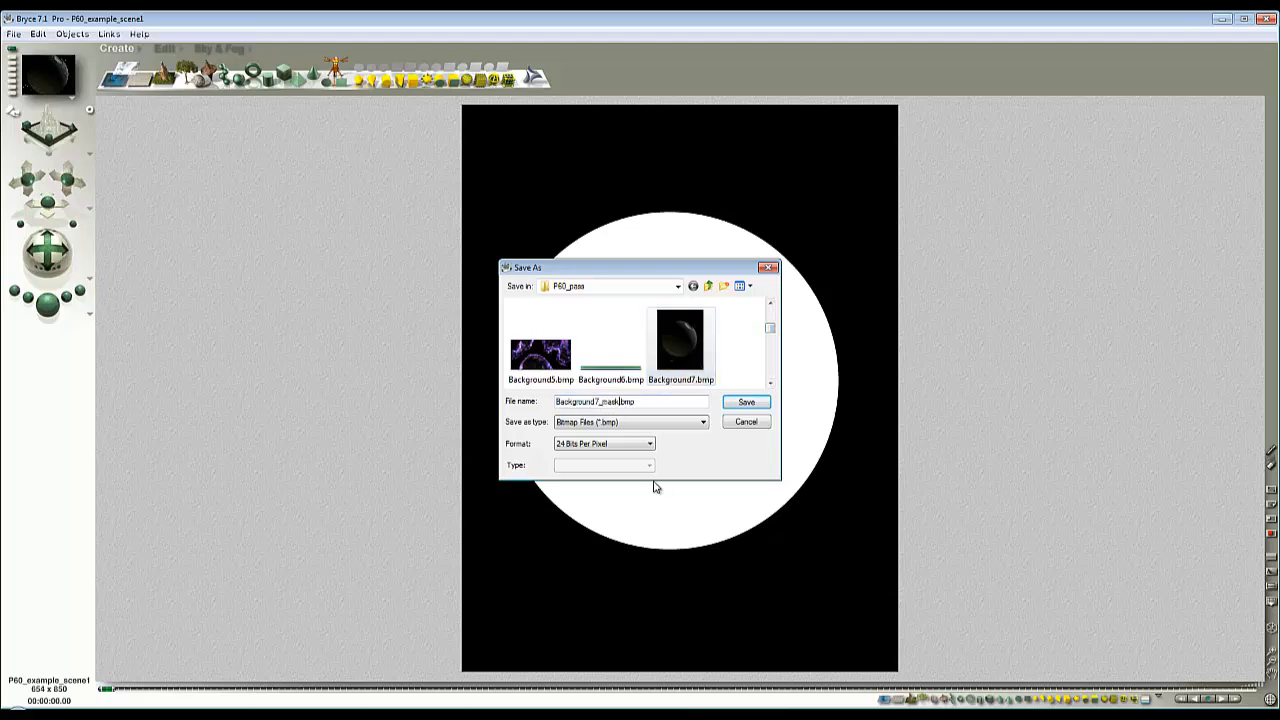
{"action": "key", "text": "Return"}
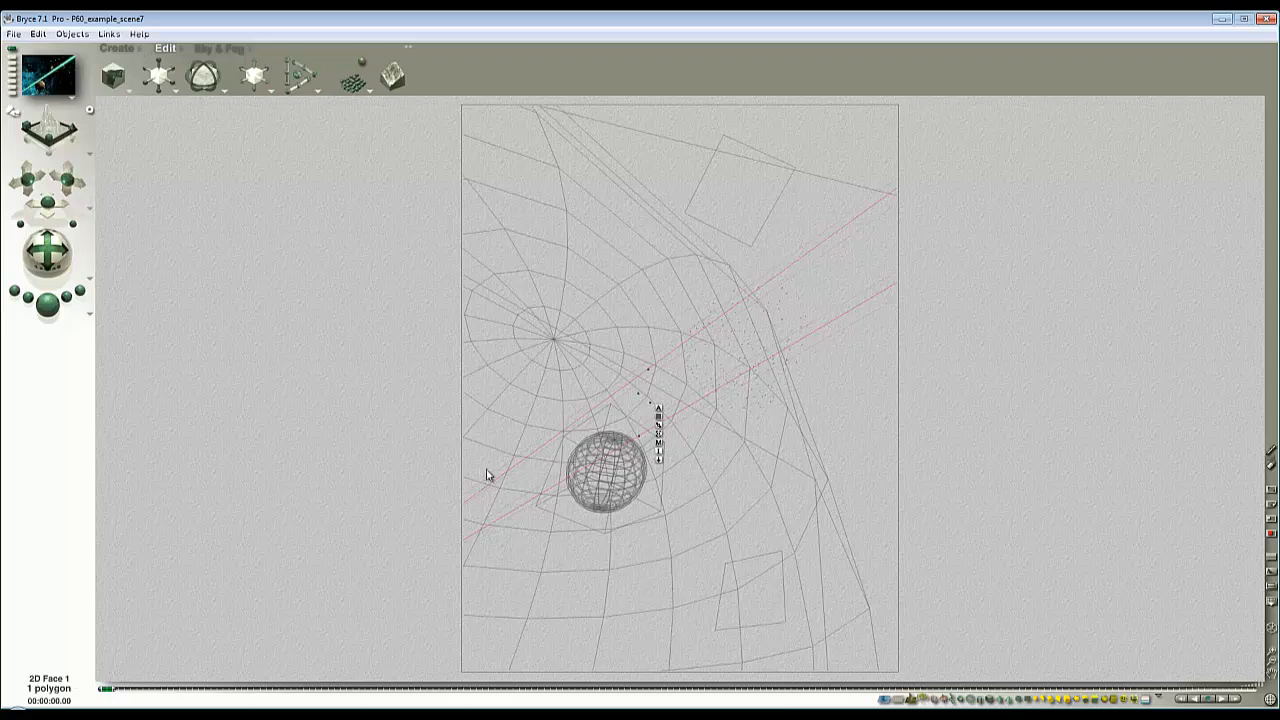
- In P60_example_scene7, select Asteroid2 among the overlapping objects and delete it
{"action": "left_click", "coordinate": [742, 333], "text": "ctrl"}
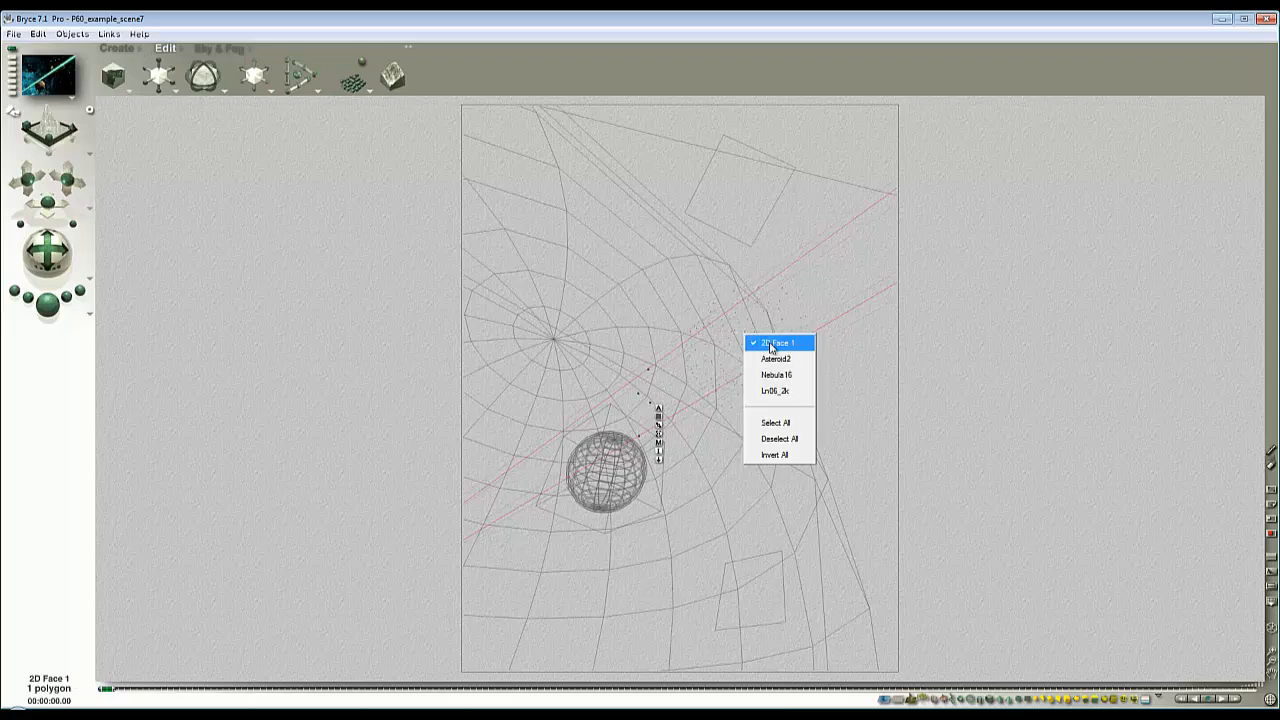
{"action": "left_click", "coordinate": [775, 360]}
{"action": "key", "text": "Delete"}
- Move the planet assembly with its atmosphere to the upper right of the camera view
{"action": "left_click", "coordinate": [619, 479], "text": "ctrl"}
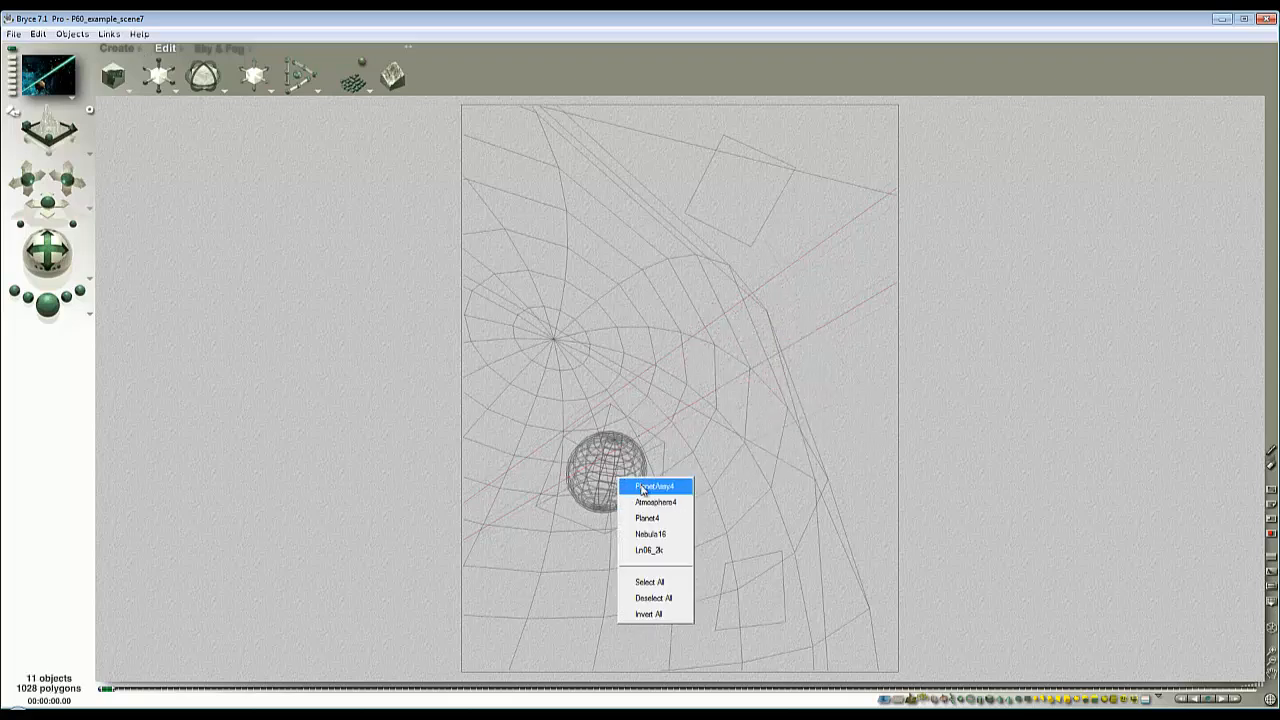
{"action": "left_click", "coordinate": [642, 486]}
{"action": "left_click_drag", "start_coordinate": [630, 482], "coordinate": [828, 300]}
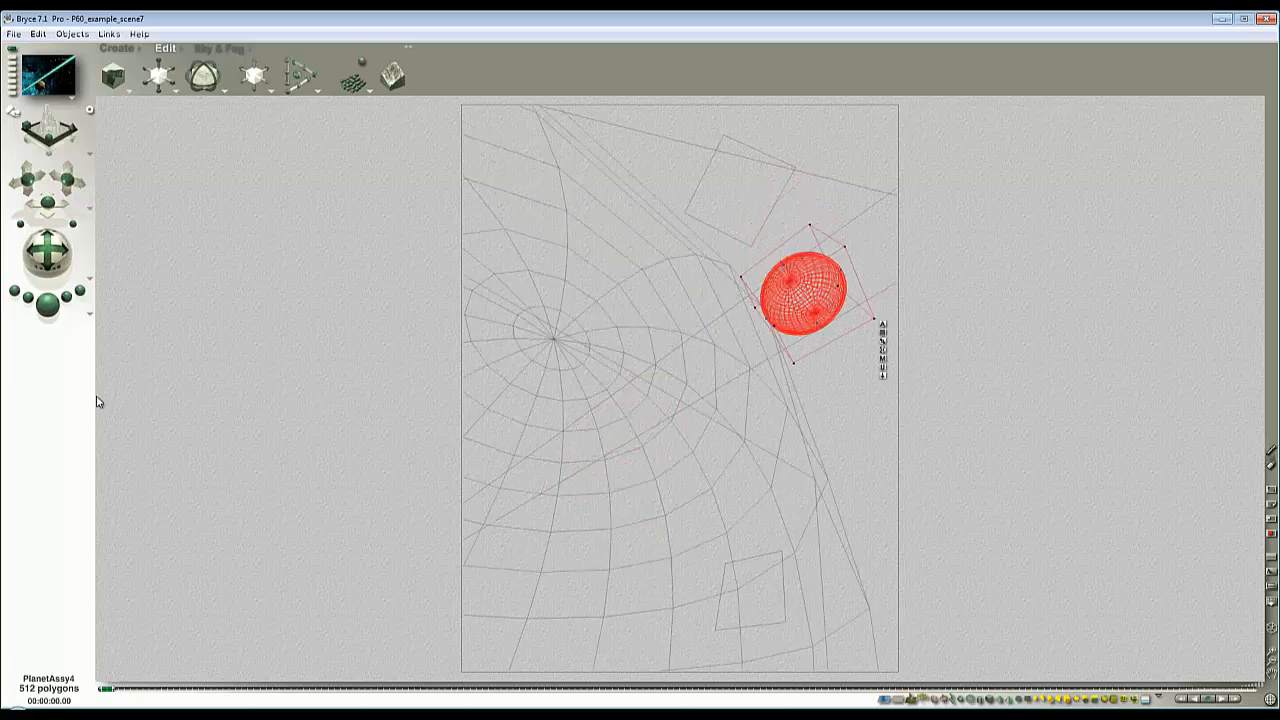
- Start a new 2D picture object and load Background7.bmp into the first empty picture slot
{"action": "left_click", "coordinate": [124, 53]}
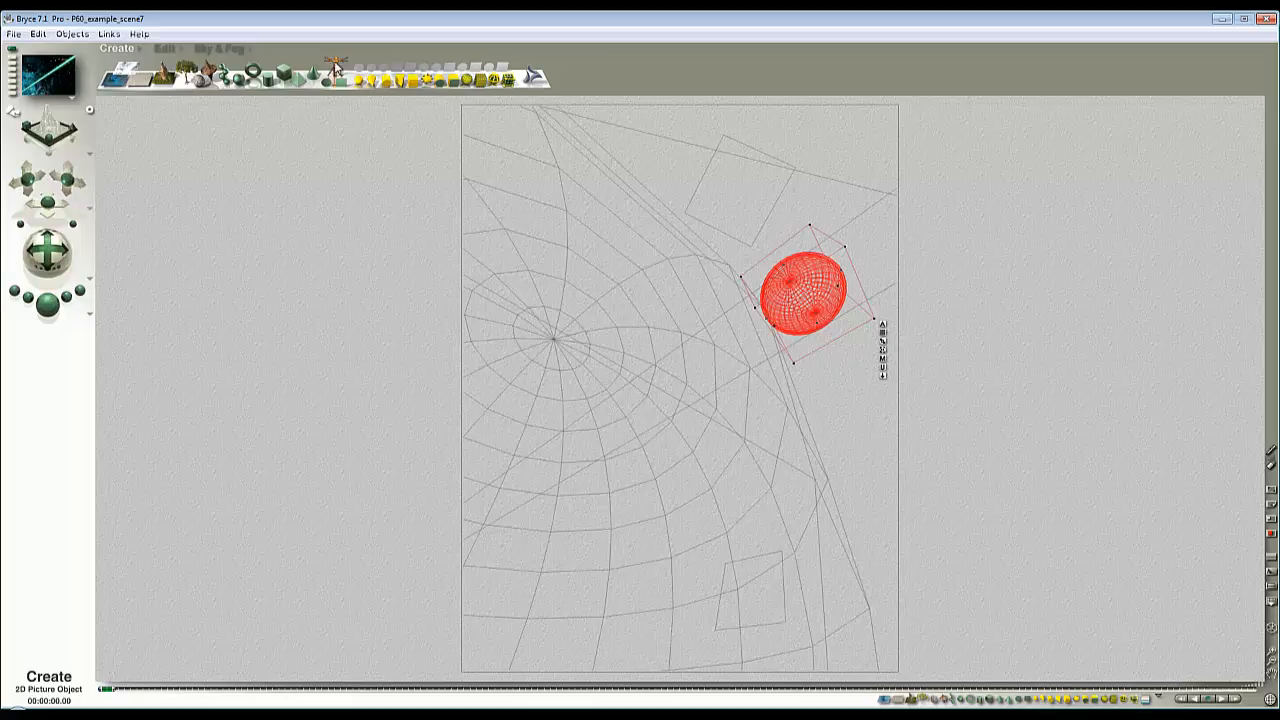
{"action": "left_click", "coordinate": [337, 68]}
{"action": "left_click", "coordinate": [630, 378]}
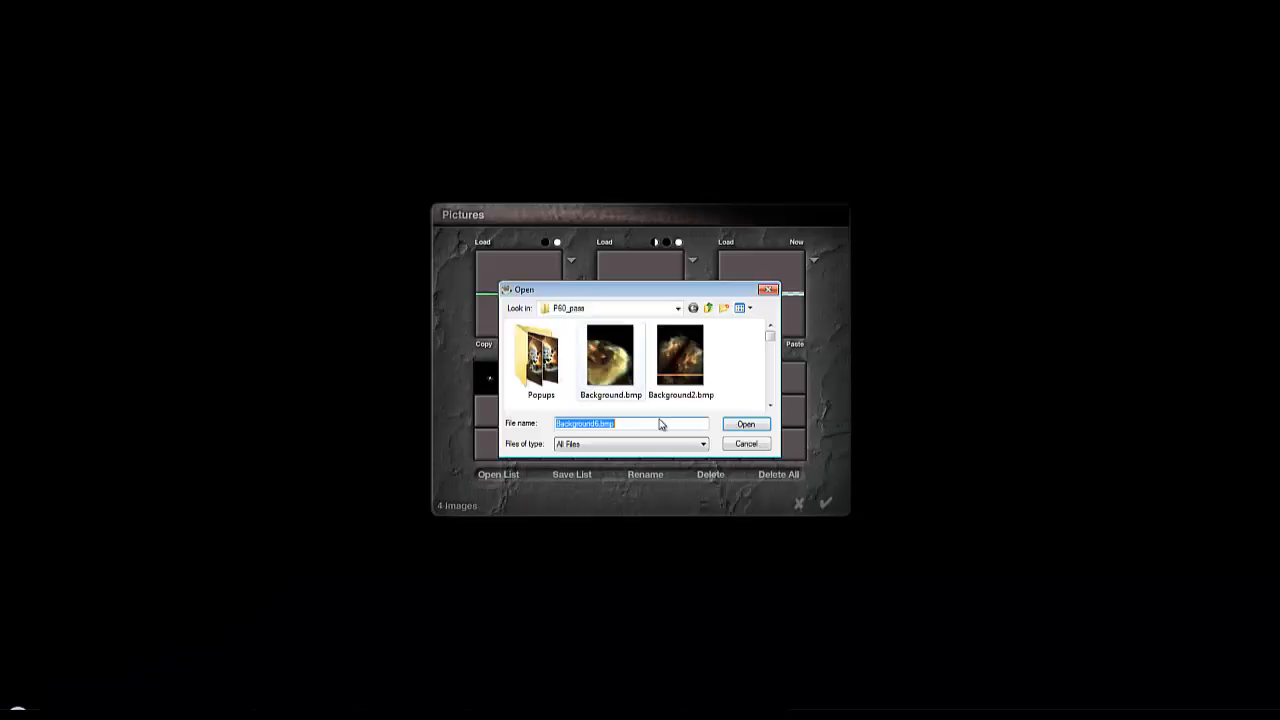
{"action": "scroll", "coordinate": [772, 343], "scroll_direction": "down", "scroll_amount": 2}
{"action": "scroll", "coordinate": [770, 343], "scroll_direction": "down", "scroll_amount": 3}
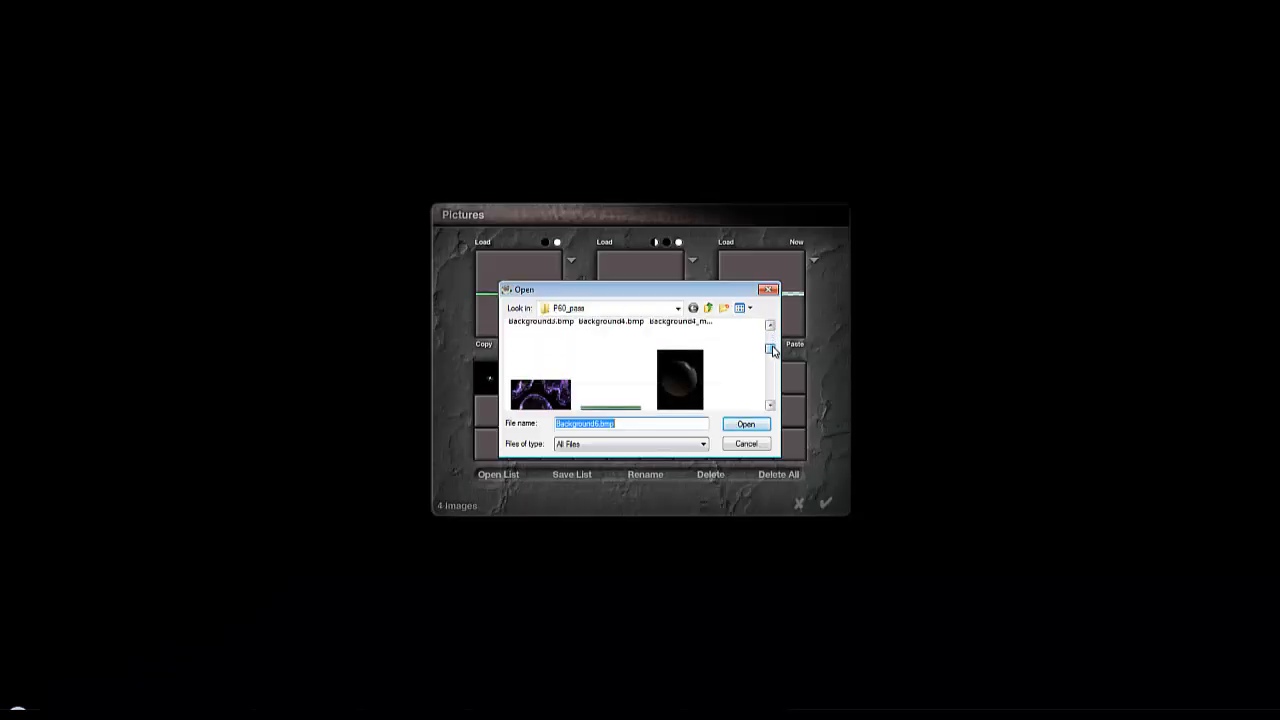
{"action": "left_click", "coordinate": [682, 362]}
{"action": "left_click", "coordinate": [744, 426]}
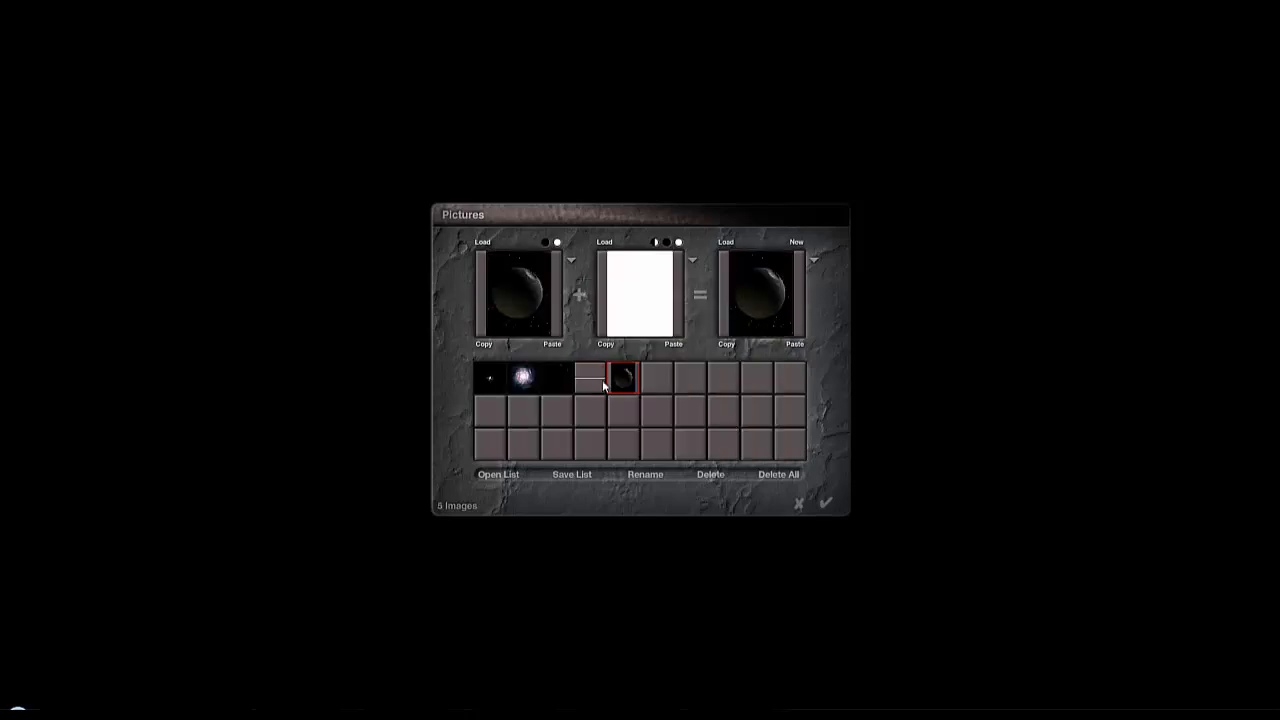
- Load Background7_mask.bmp as the sphere picture's alpha image and create the picture plane
{"action": "left_click", "coordinate": [602, 244]}
{"action": "left_click_drag", "start_coordinate": [770, 336], "coordinate": [772, 355]}
{"action": "left_click", "coordinate": [539, 383]}
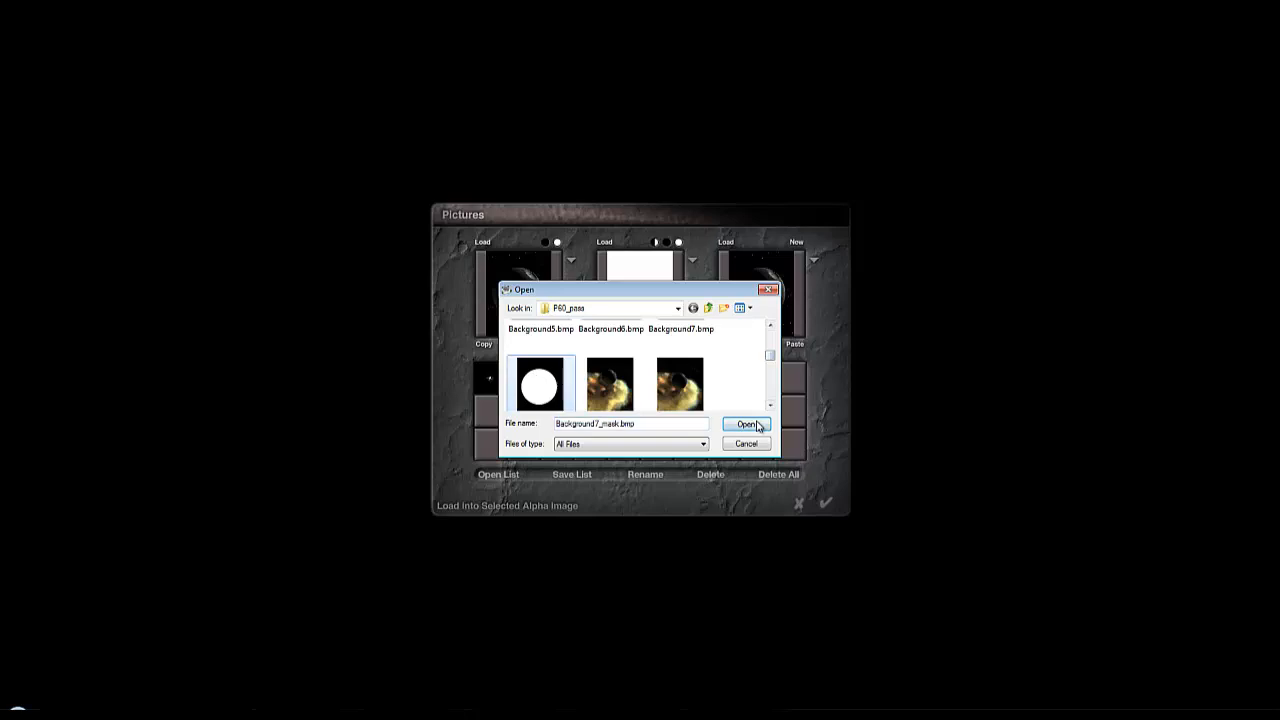
{"action": "left_click", "coordinate": [746, 424]}
{"action": "left_click", "coordinate": [826, 505]}
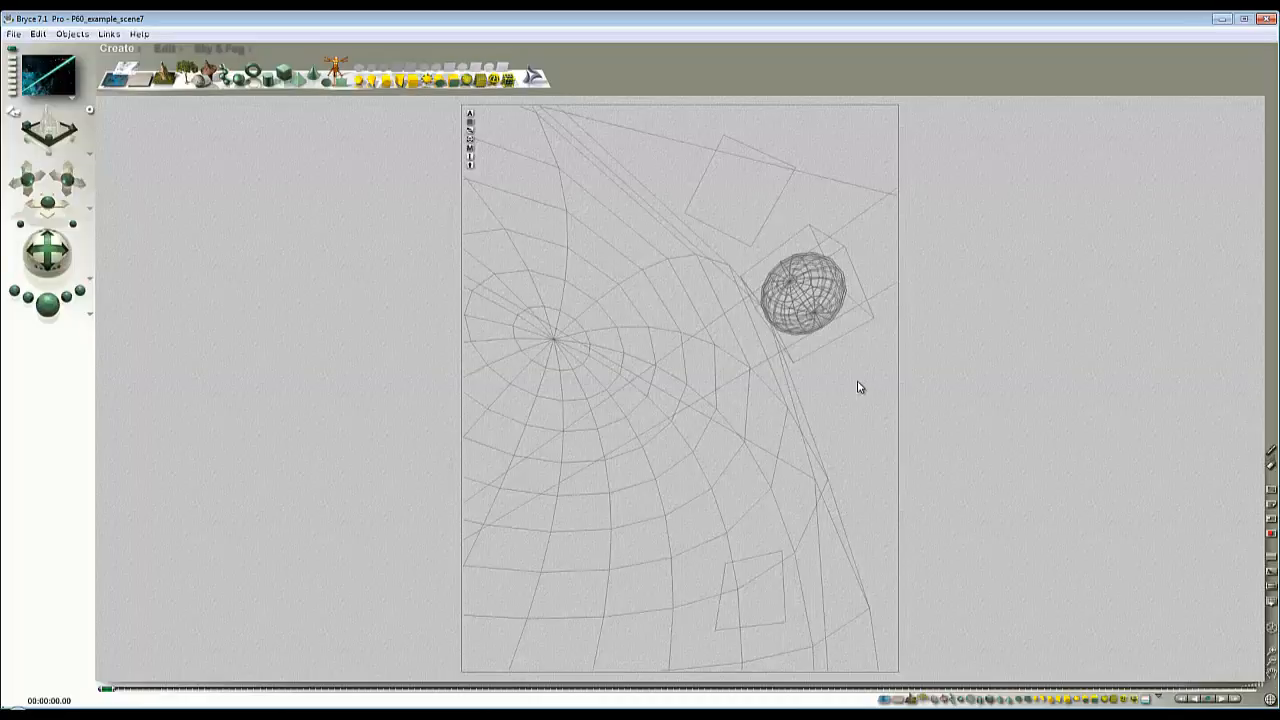
- In a side view, set the camera's origin to 0, 0, 0 and reset its rotation to 0
{"action": "left_click", "coordinate": [12, 58]}
{"action": "key", "text": "4"}
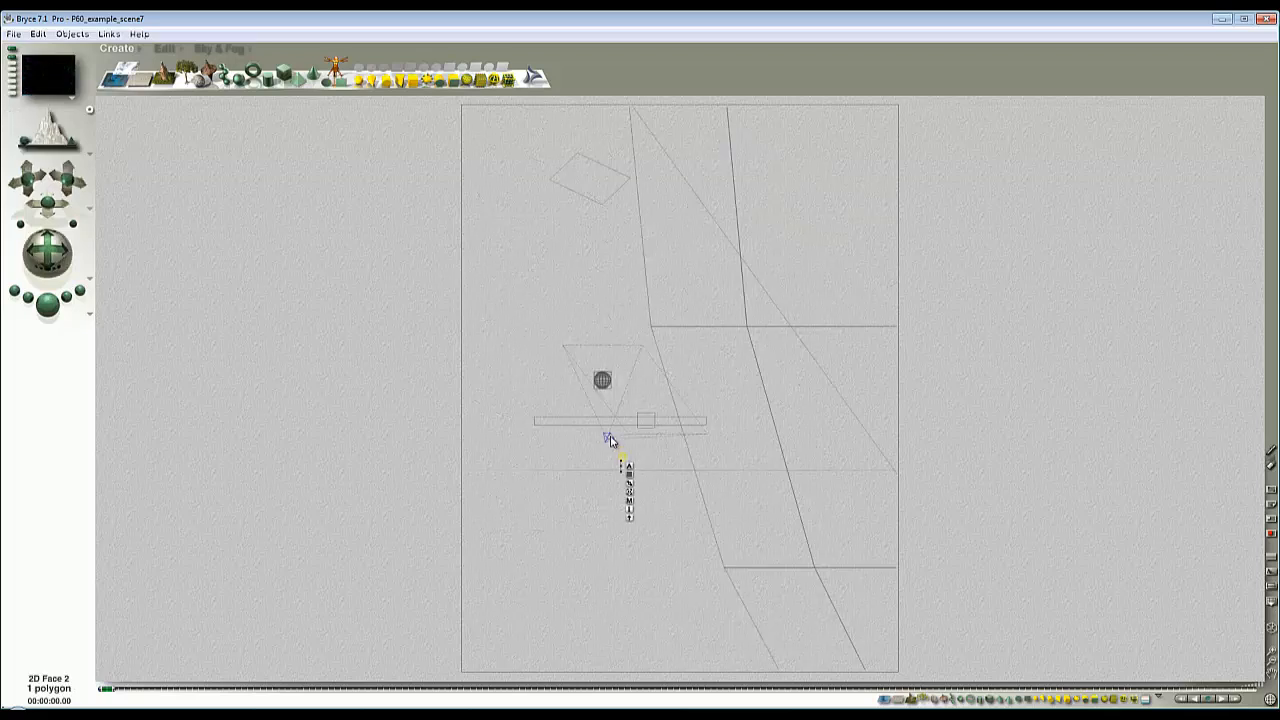
{"action": "left_click", "coordinate": [609, 438]}
{"action": "left_click", "coordinate": [623, 441]}
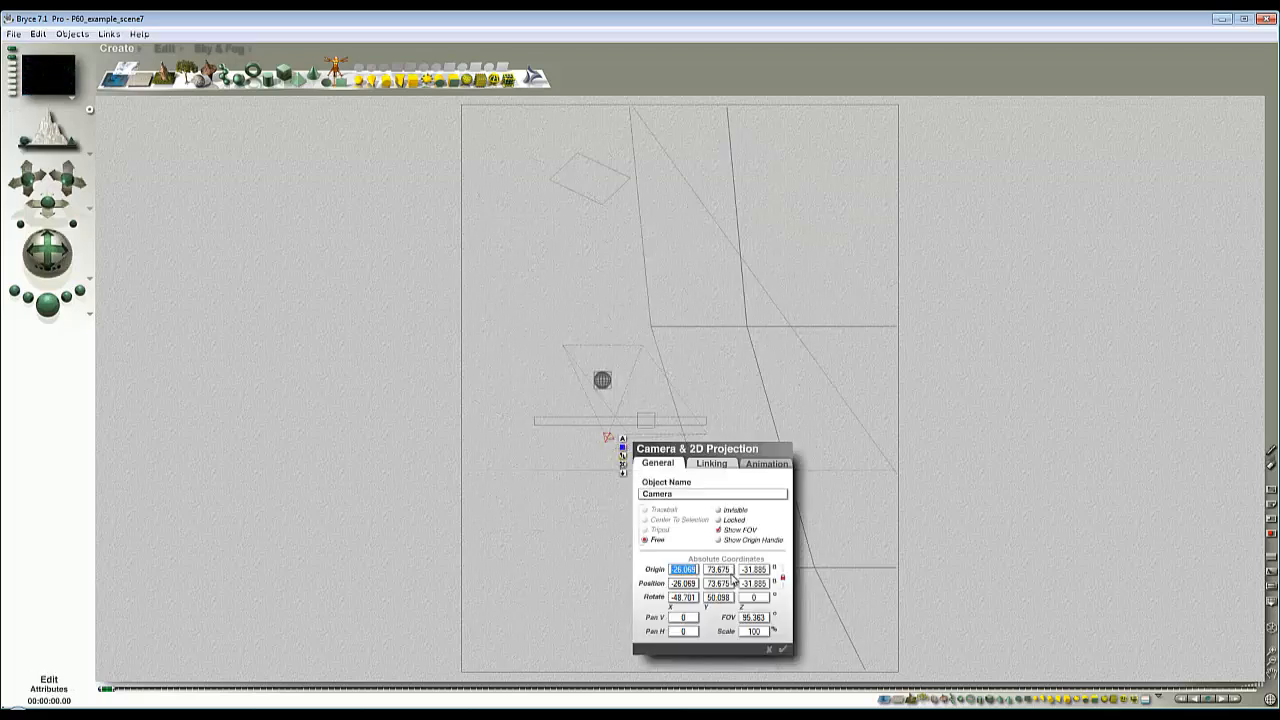
{"action": "type", "text": "0"}
{"action": "key", "text": "Tab"}
{"action": "type", "text": "0"}
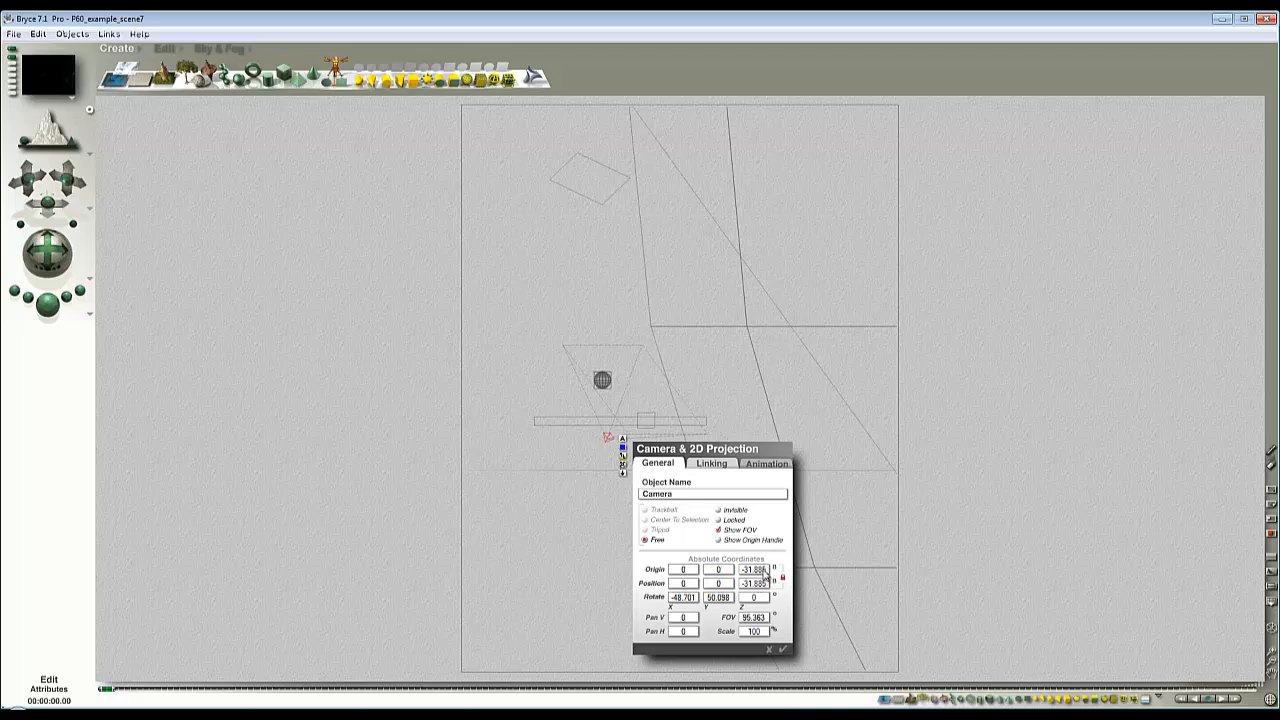
{"action": "key", "text": "Tab"}
{"action": "type", "text": "0"}
{"action": "left_click", "coordinate": [696, 598]}
{"action": "type", "text": "0"}
{"action": "left_click", "coordinate": [783, 651]}
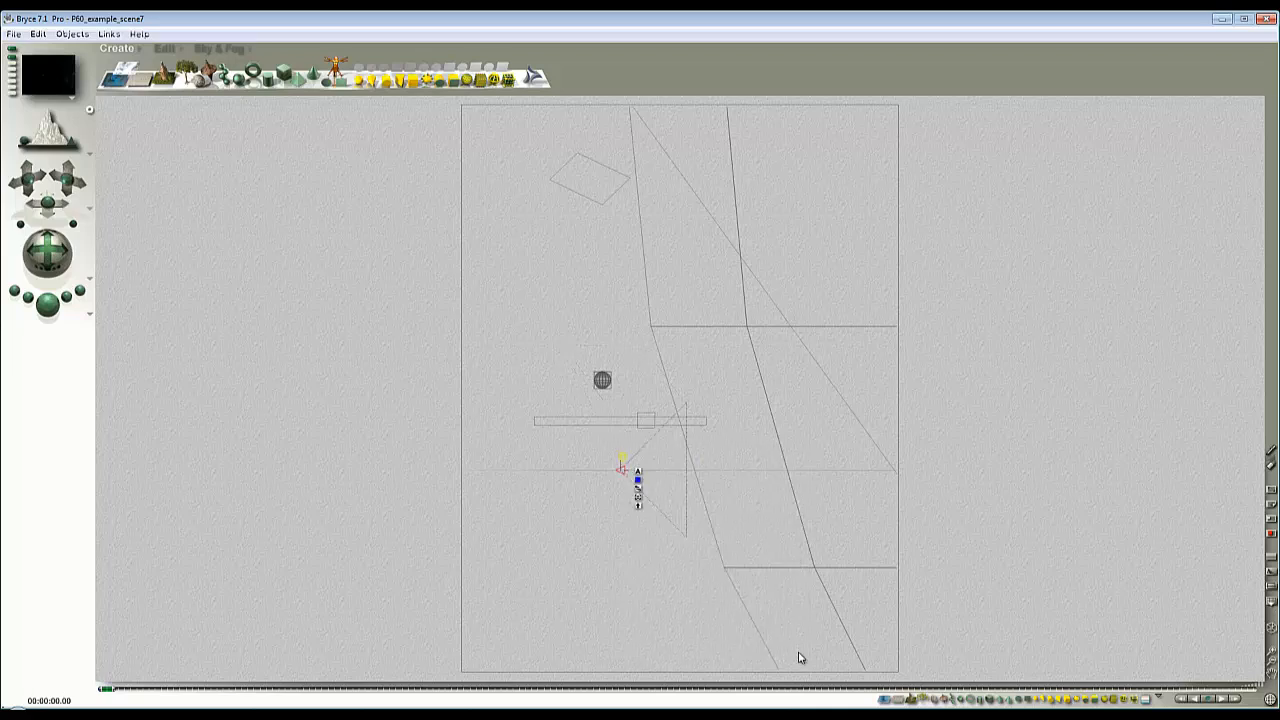
- Set the Y origin of the sphere picture plane, 2D Face 2, to 0 and move it out in front of the camera
{"action": "left_click", "coordinate": [1271, 651], "text": "ctrl"}
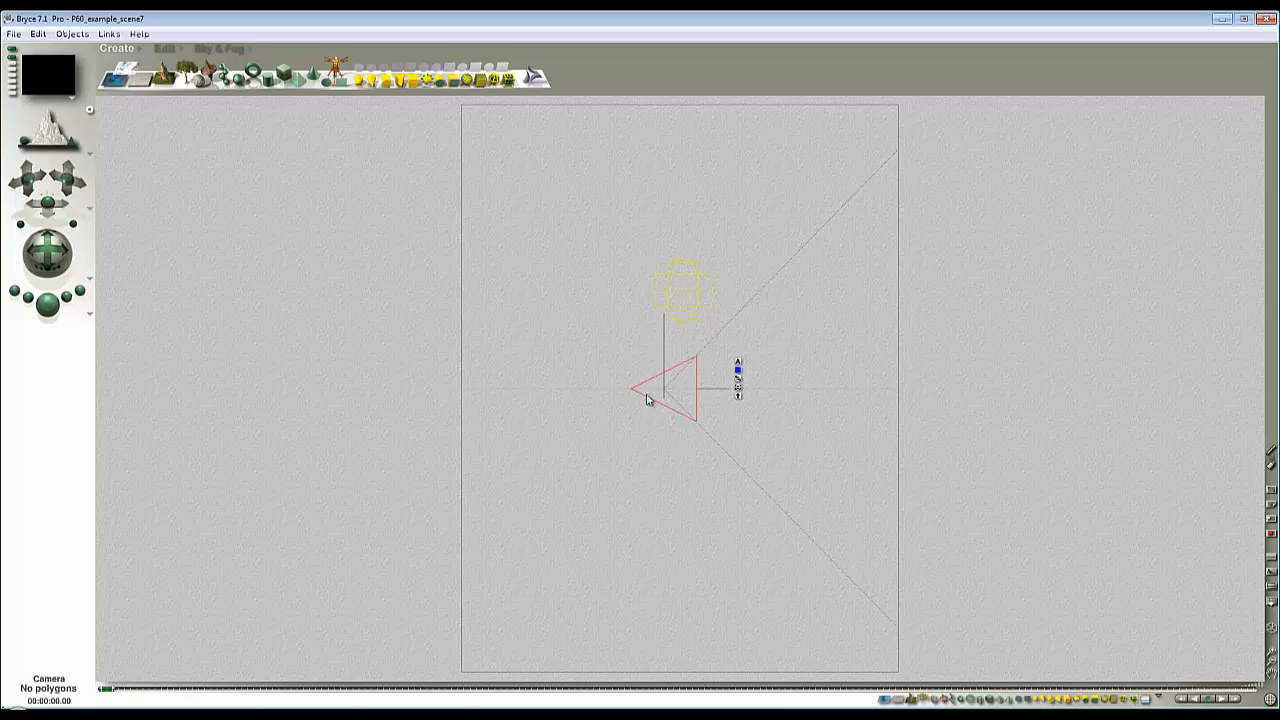
{"action": "left_click", "coordinate": [663, 350]}
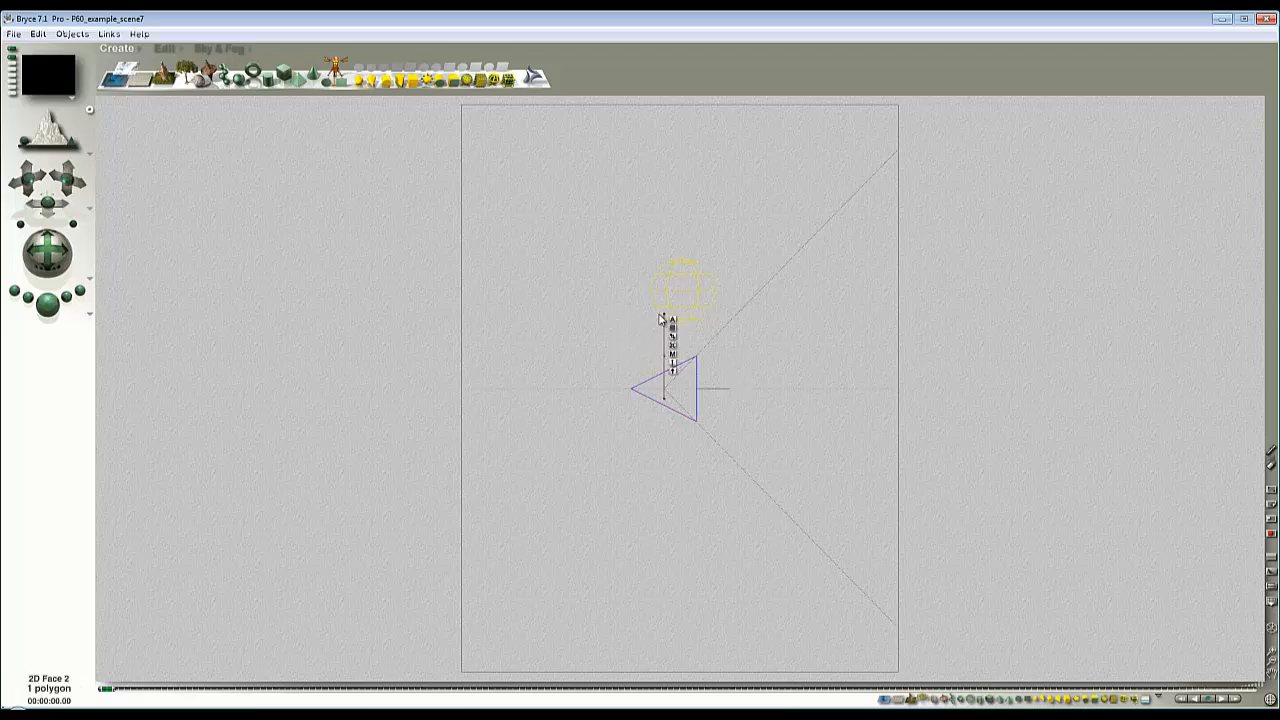
{"action": "left_click", "coordinate": [672, 322]}
{"action": "double_click", "coordinate": [777, 465]}
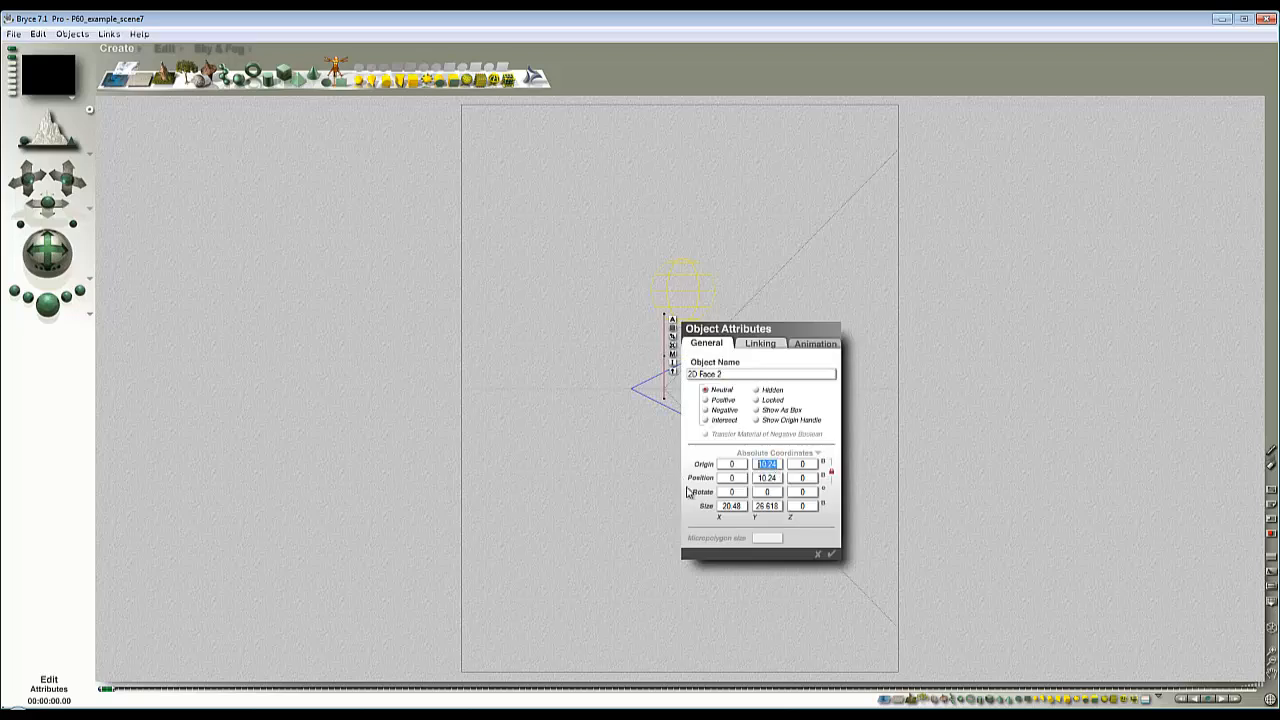
{"action": "type", "text": "0"}
{"action": "left_click", "coordinate": [831, 555]}
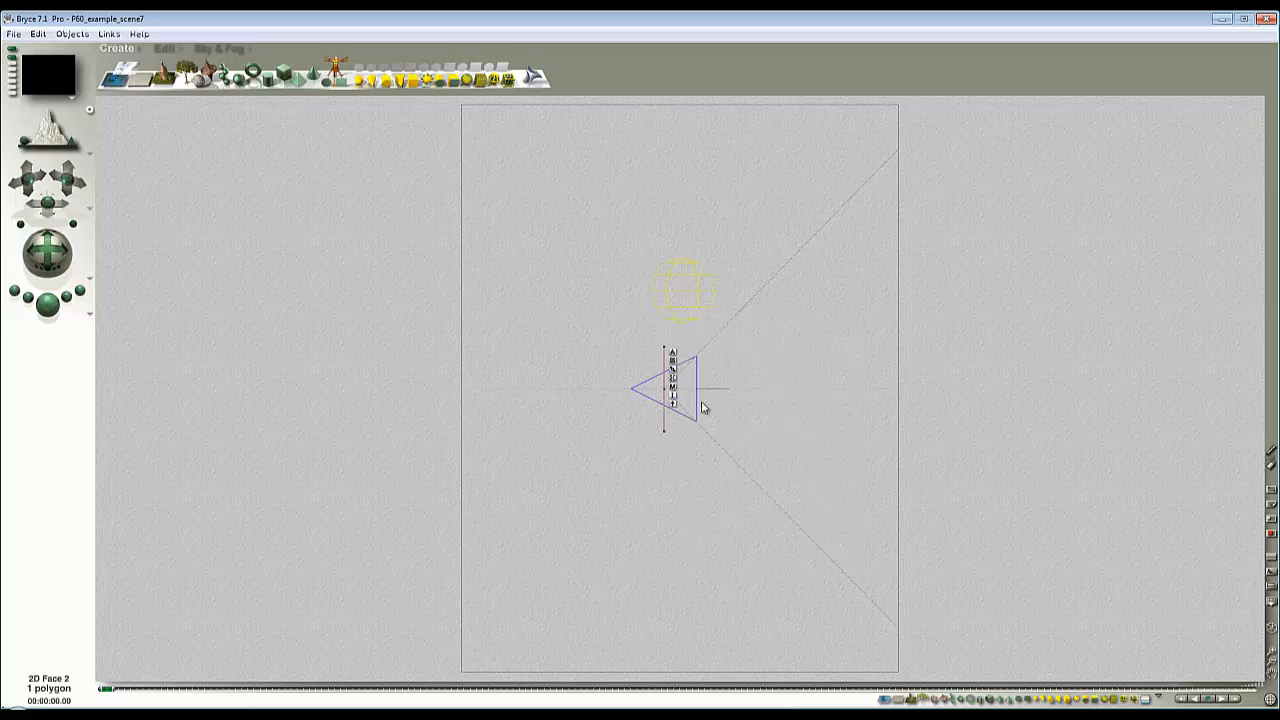
{"action": "left_click", "coordinate": [165, 48]}
{"action": "left_click_drag", "start_coordinate": [265, 71], "coordinate": [470, 71]}
- In the camera view, link the sphere picture plane to Perspective Camera as its parent
{"action": "key", "text": "1"}
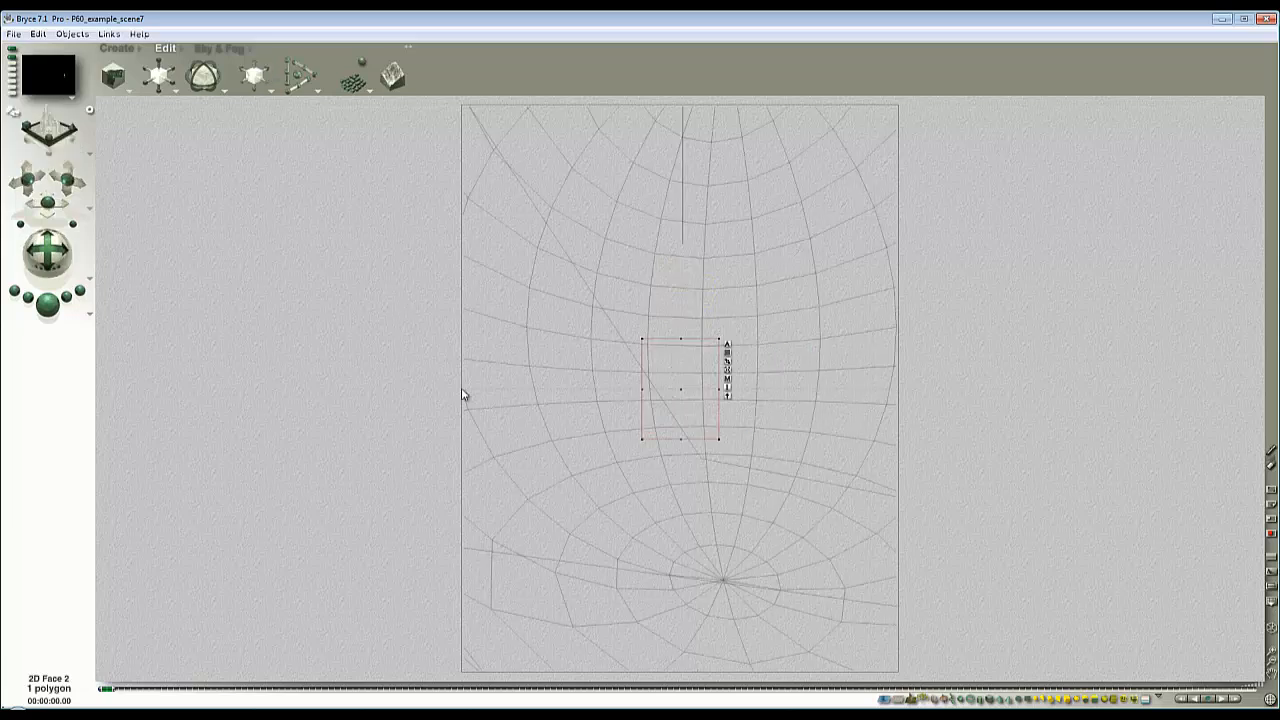
{"action": "left_click", "coordinate": [728, 344]}
{"action": "left_click", "coordinate": [816, 370]}
{"action": "left_click", "coordinate": [823, 397]}
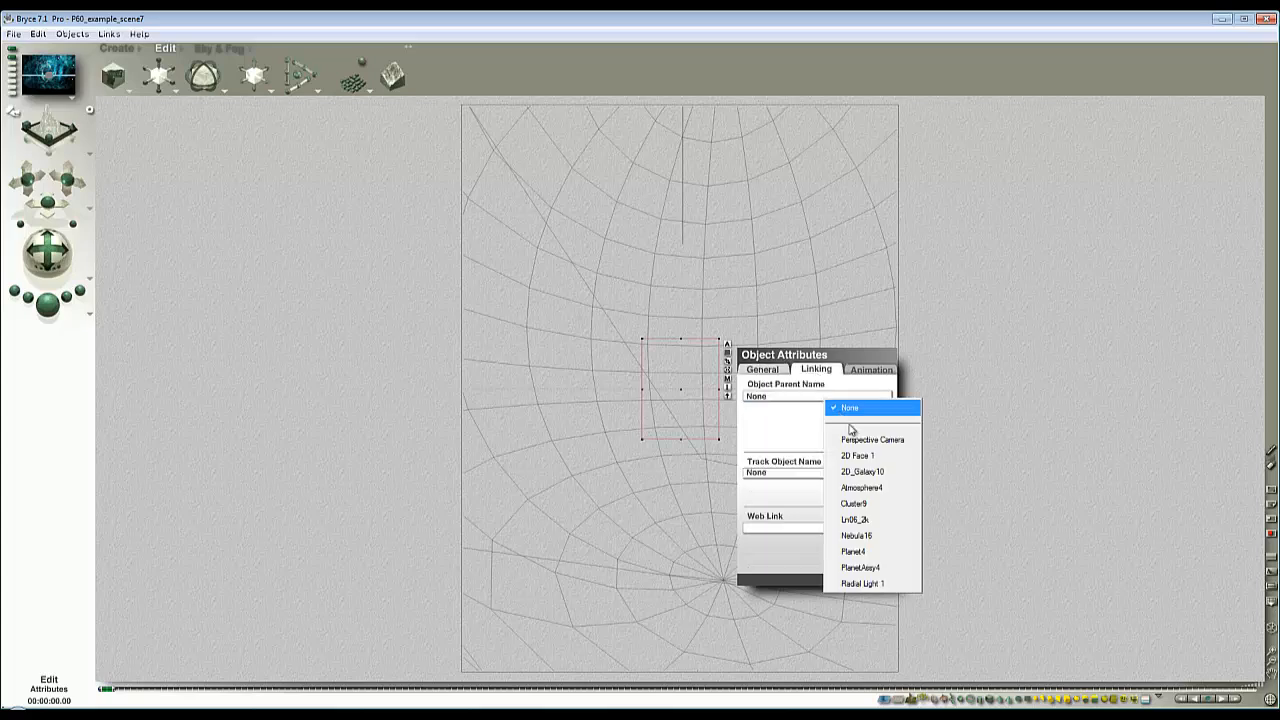
{"action": "left_click", "coordinate": [854, 434]}
{"action": "left_click", "coordinate": [888, 581]}
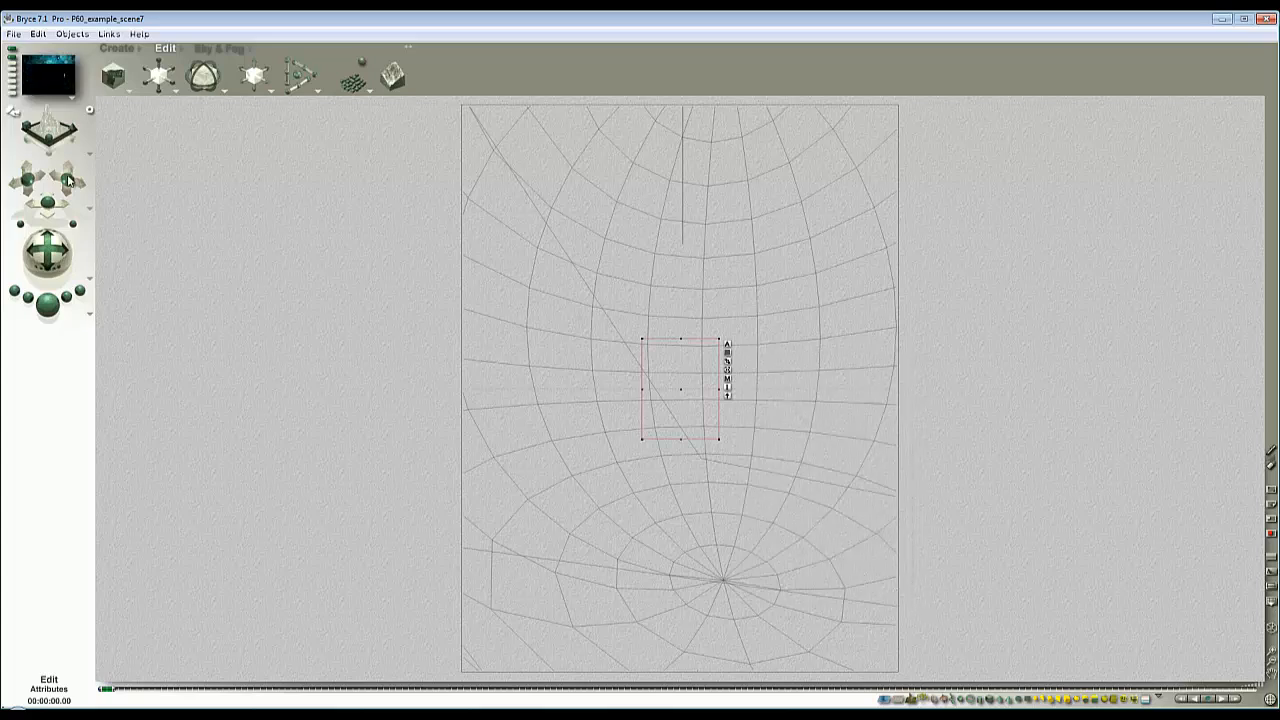
- Restore the saved camera view and test-render the area around the linked sphere picture plane
{"action": "left_click", "coordinate": [10, 60]}
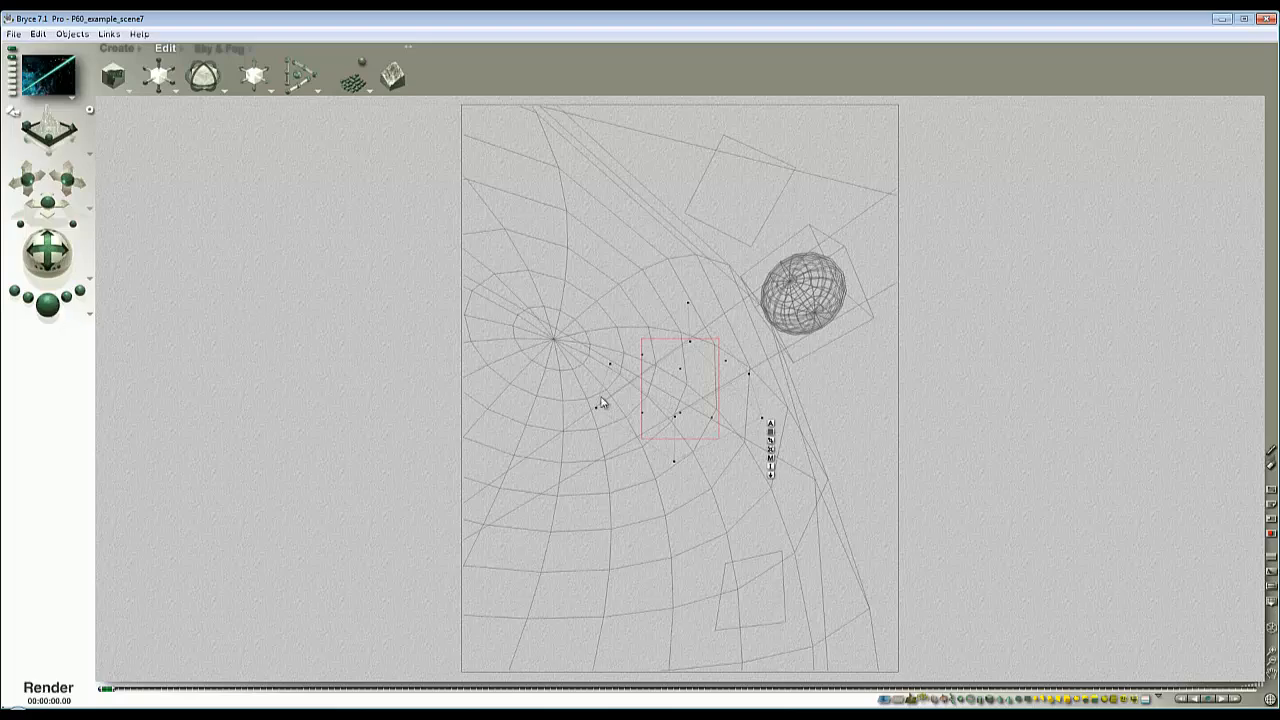
{"action": "left_click_drag", "start_coordinate": [728, 450], "coordinate": [616, 329]}
{"action": "left_click", "coordinate": [607, 337]}
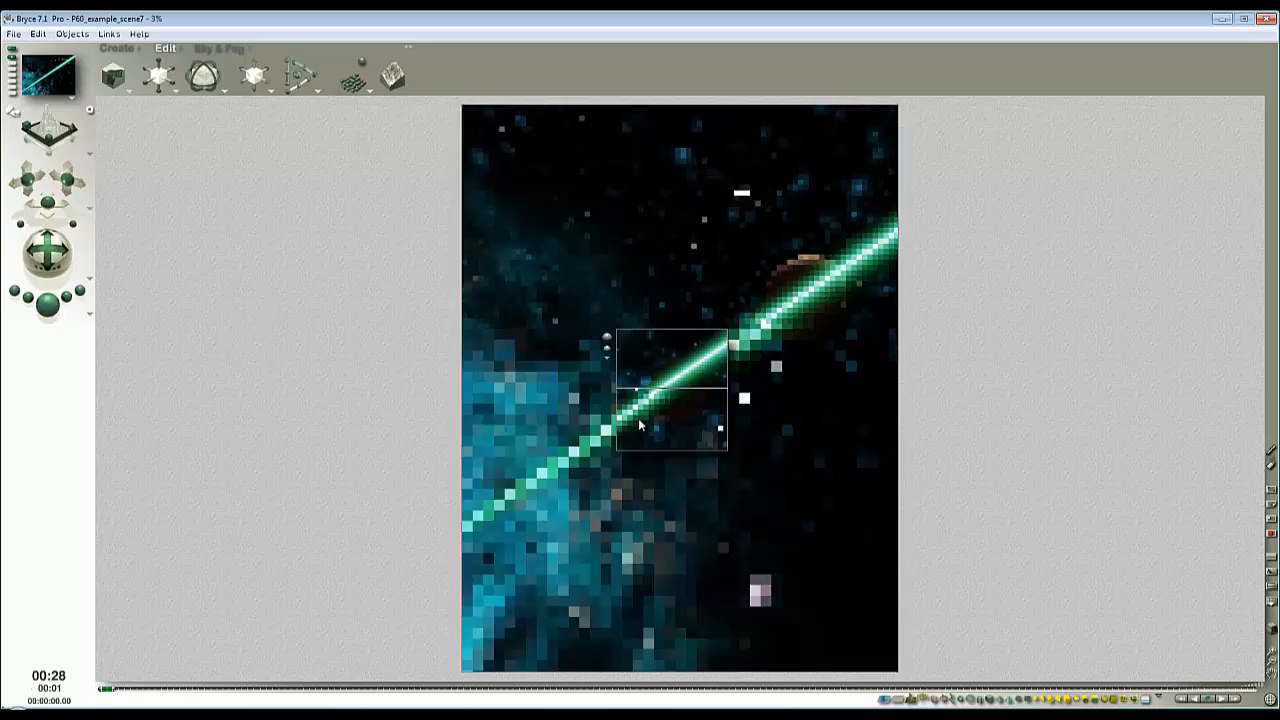
{"action": "left_click", "coordinate": [695, 424]}
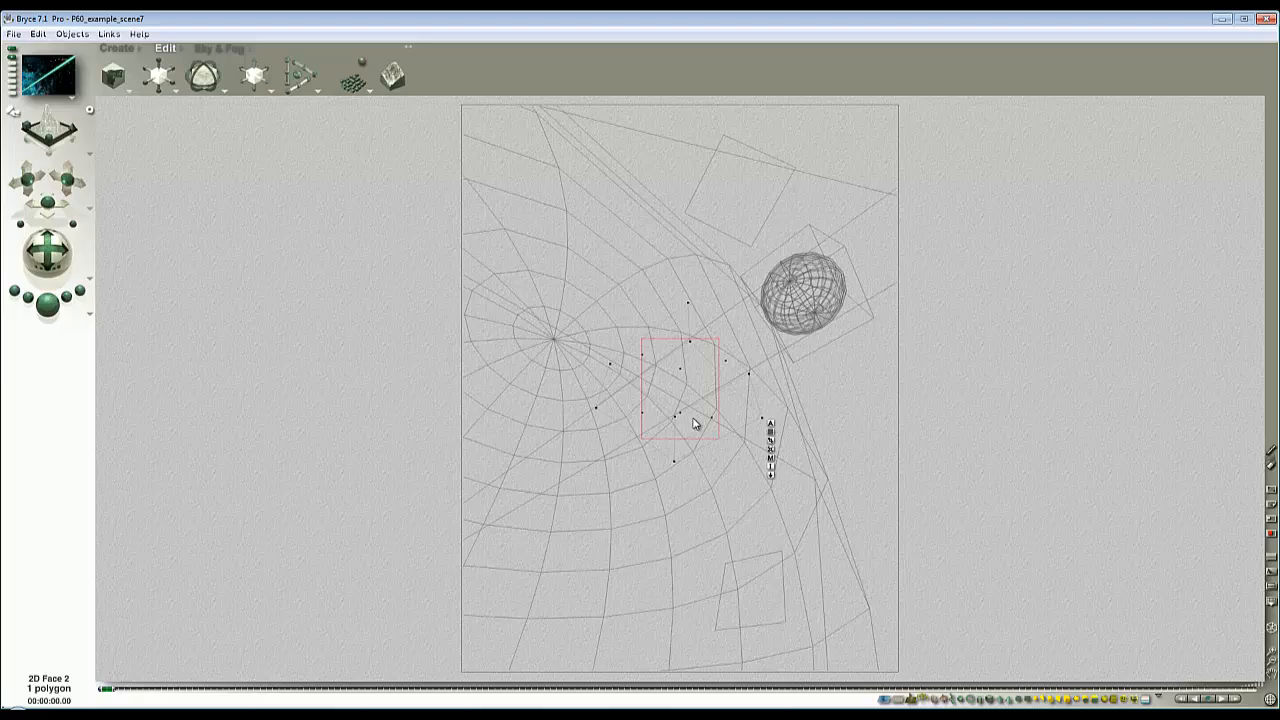
- Set the sphere picture material's Diffusion to 0 and Ambience to 100, and test-render the area around it
{"action": "left_click", "coordinate": [770, 458]}
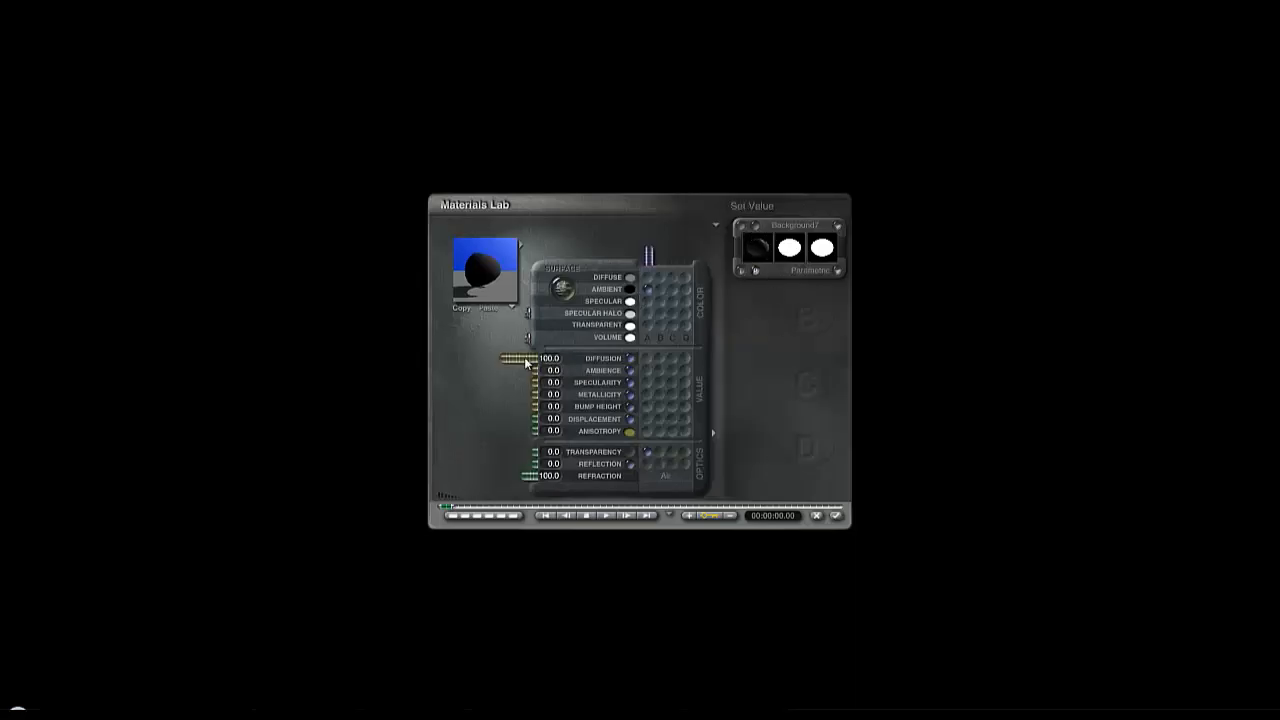
{"action": "left_click_drag", "start_coordinate": [517, 358], "coordinate": [369, 370]}
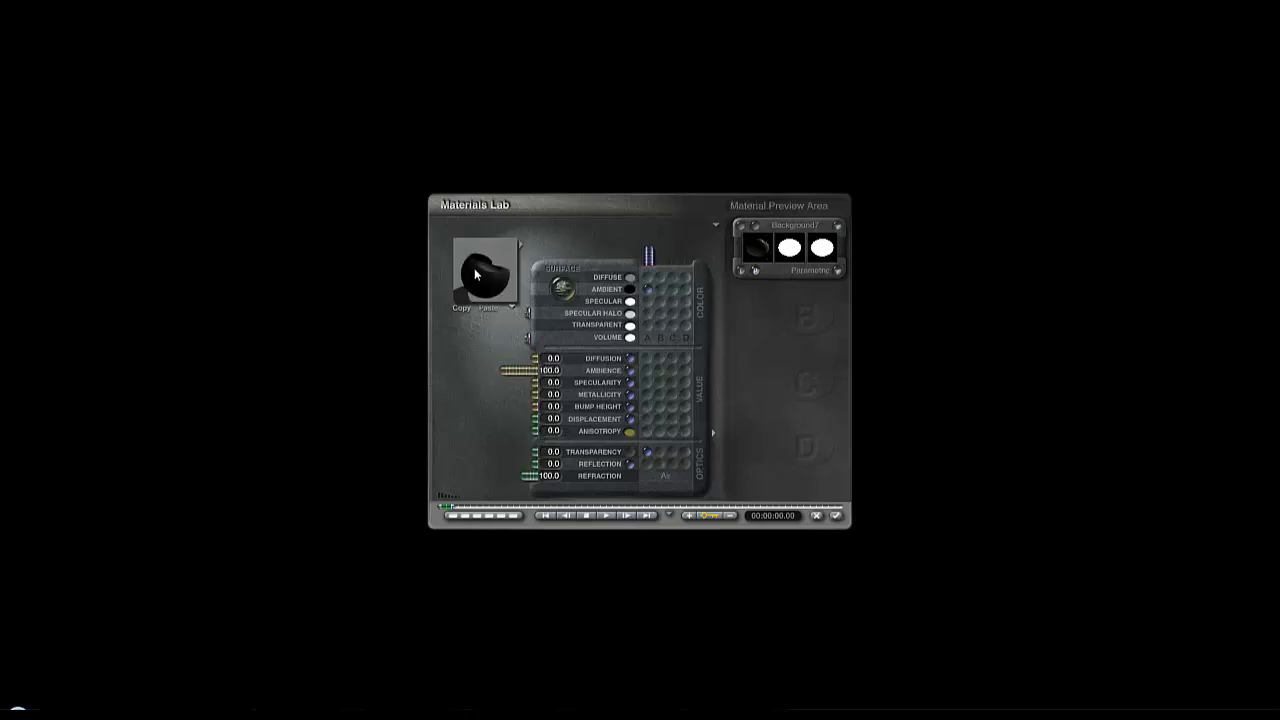
{"action": "left_click", "coordinate": [715, 226]}
{"action": "left_click", "coordinate": [656, 226]}
{"action": "left_click_drag", "start_coordinate": [463, 290], "coordinate": [487, 298]}
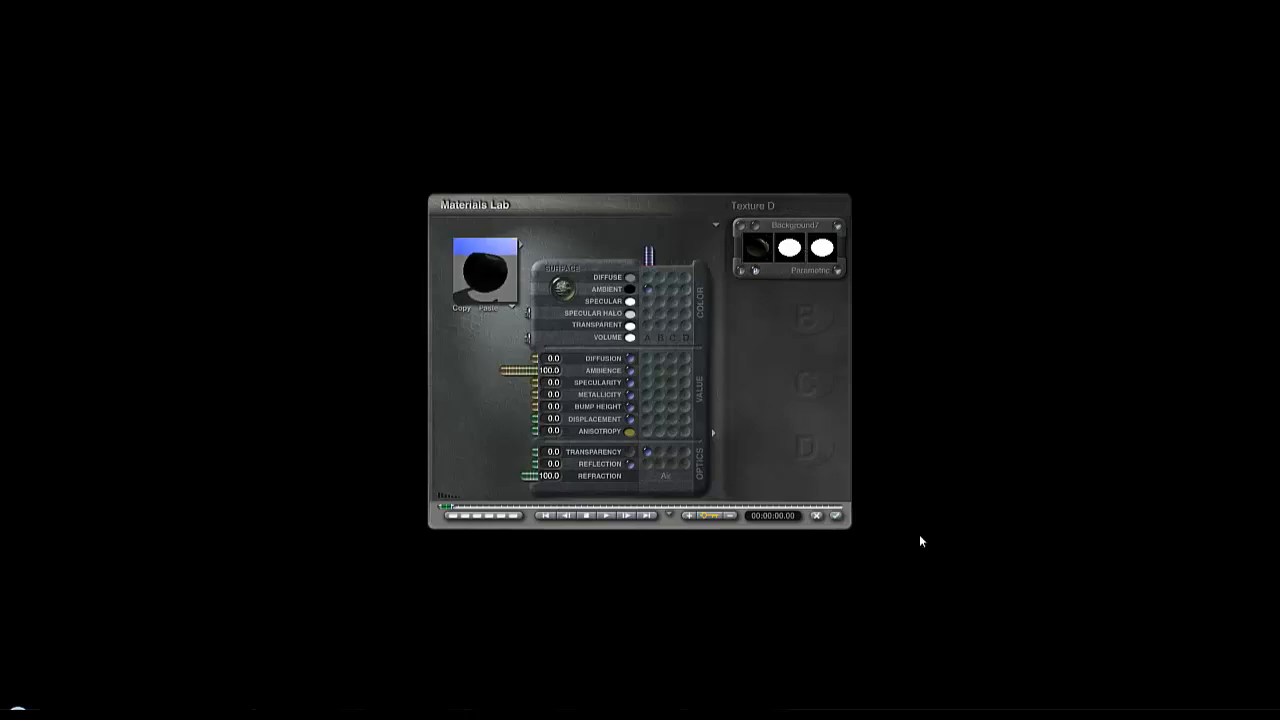
{"action": "left_click", "coordinate": [836, 513]}
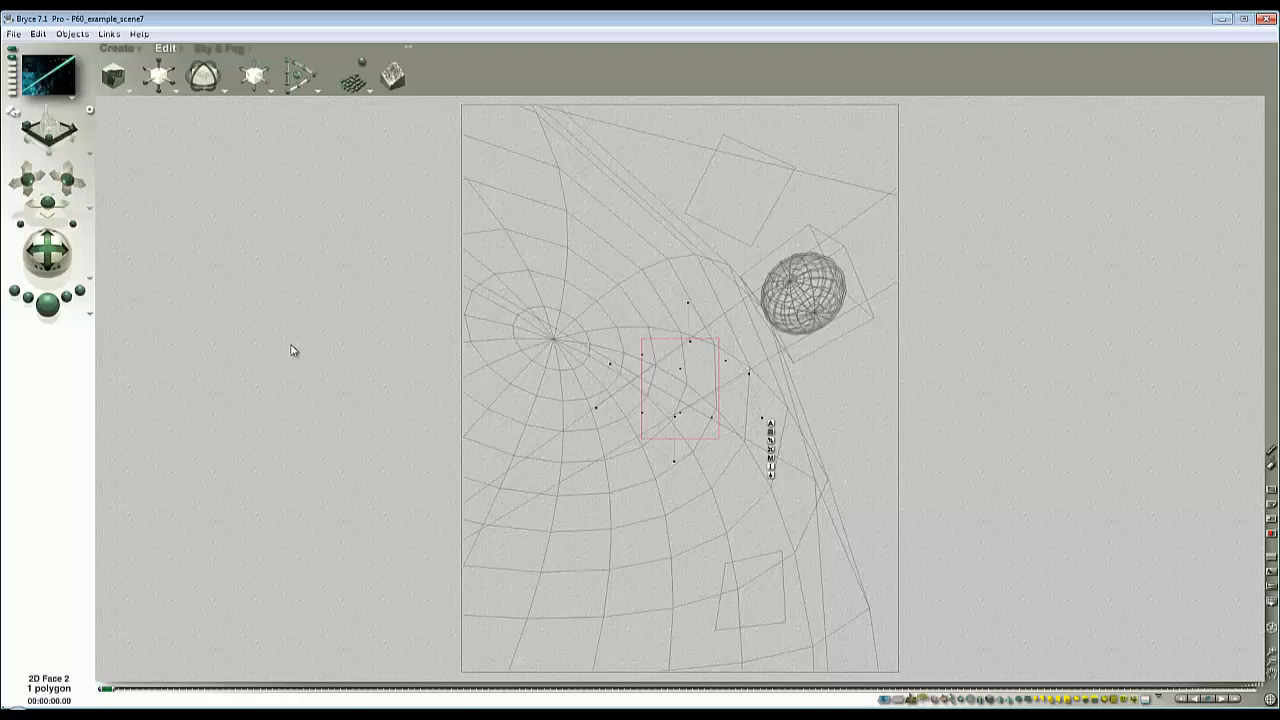
{"action": "key", "text": "ctrl+r"}
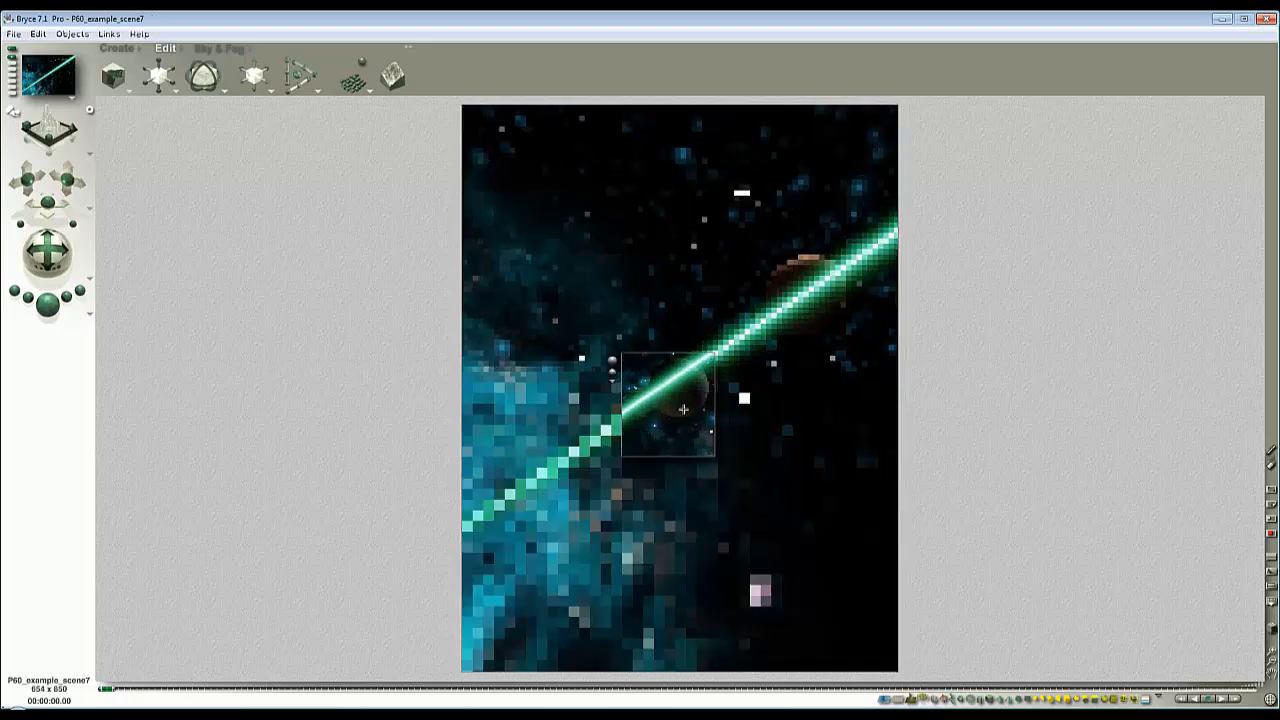
{"action": "key", "text": "Escape"}
- Enlarge the sphere picture plane, place it in the lower left of the camera view and test-render it
{"action": "left_click_drag", "start_coordinate": [178, 72], "coordinate": [858, 438]}
{"action": "left_click_drag", "start_coordinate": [743, 300], "coordinate": [640, 422]}
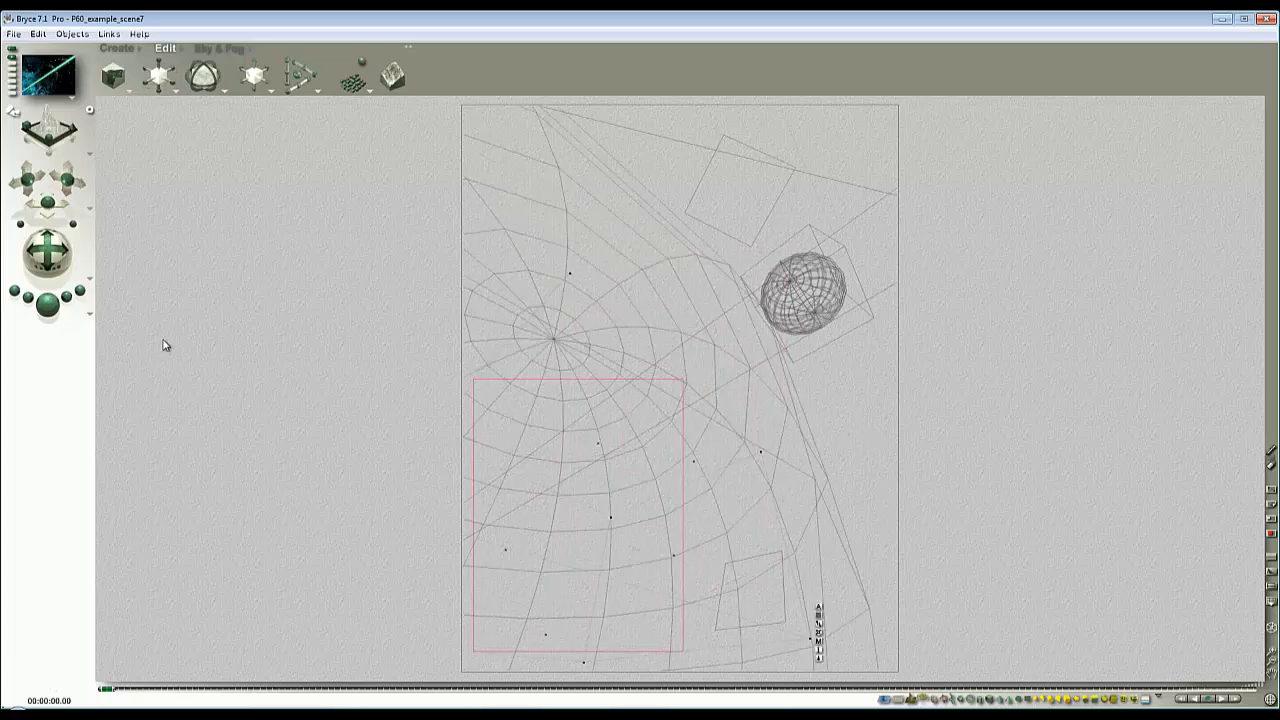
{"action": "left_click", "coordinate": [46, 304]}
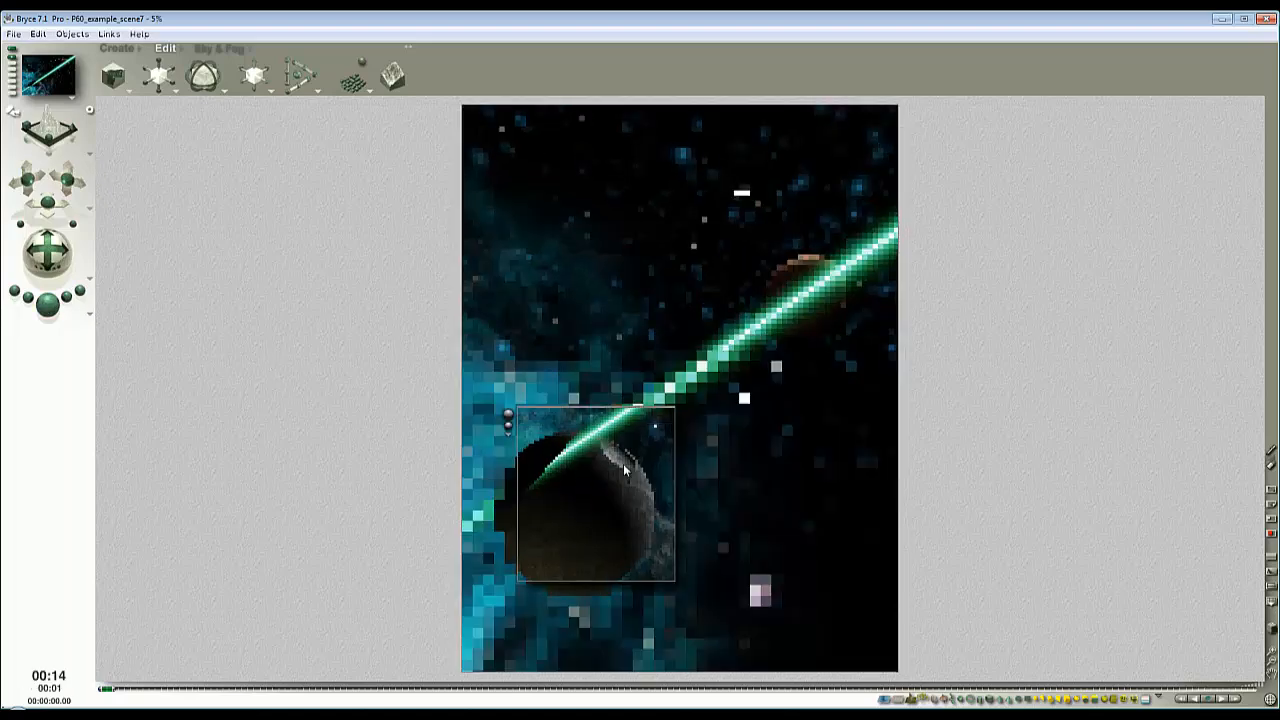
{"action": "key", "text": "Escape"}
- Select the beam plane, 2D Face 1, make it narrower and shift it so the beam starts at the sphere's dish
{"action": "left_click", "coordinate": [761, 338], "text": "ctrl"}
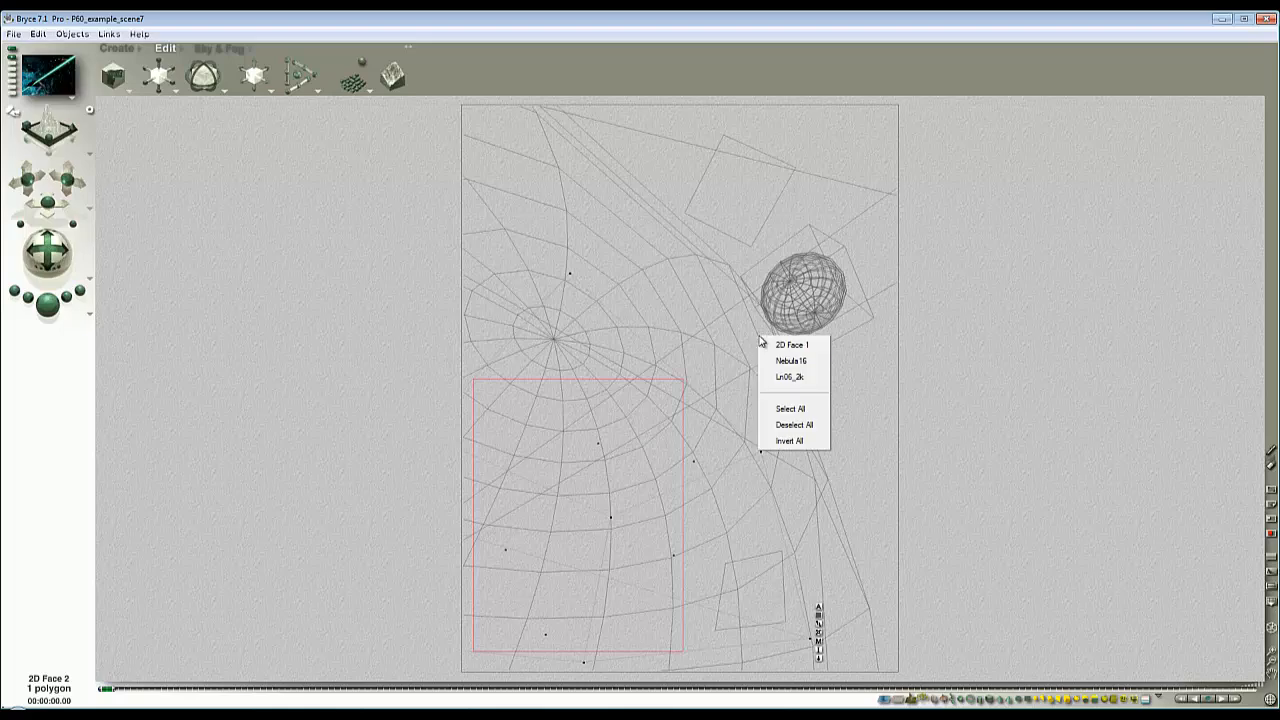
{"action": "left_click", "coordinate": [797, 357]}
{"action": "left_click", "coordinate": [837, 320]}
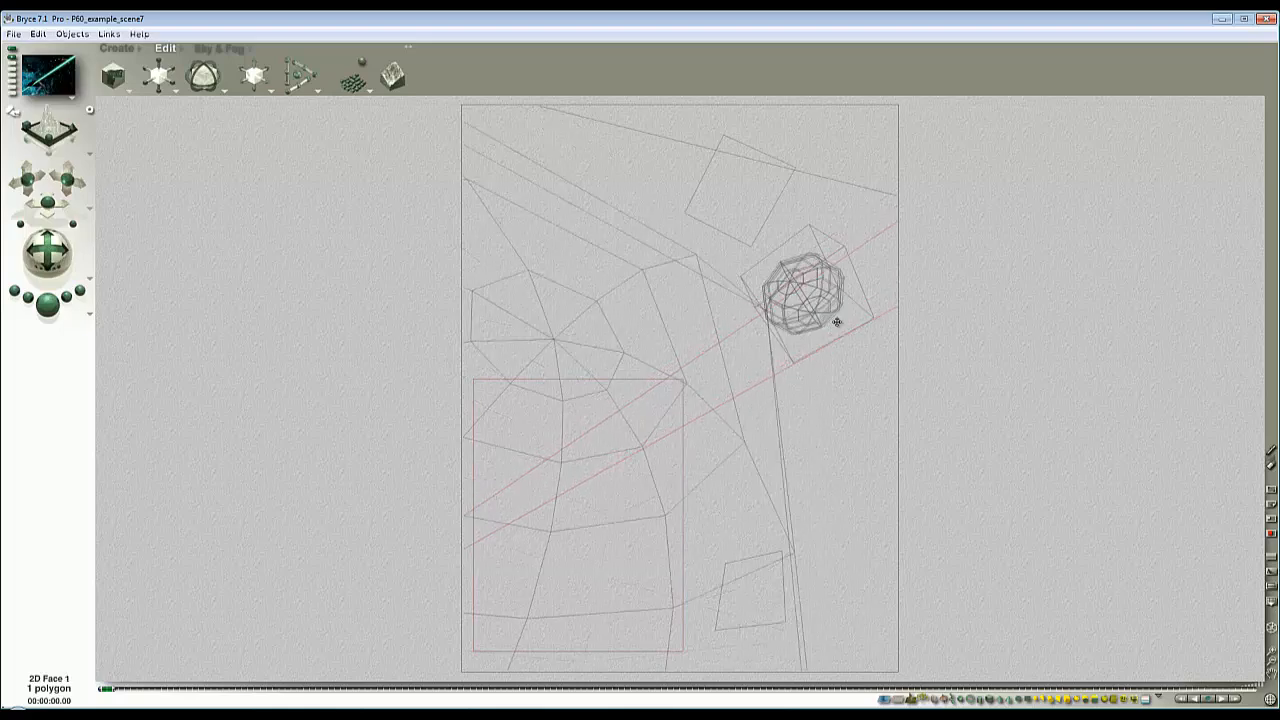
{"action": "left_click_drag", "start_coordinate": [160, 78], "coordinate": [524, 178]}
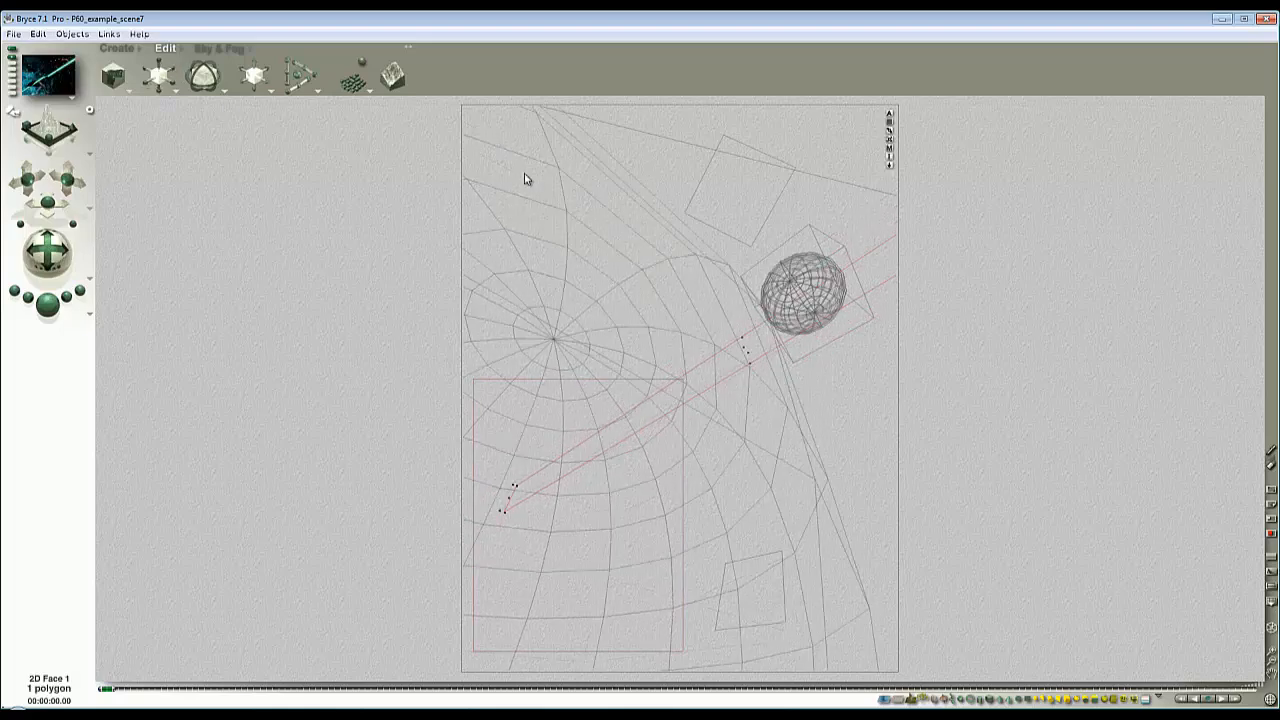
{"action": "left_click_drag", "start_coordinate": [734, 346], "coordinate": [745, 334]}
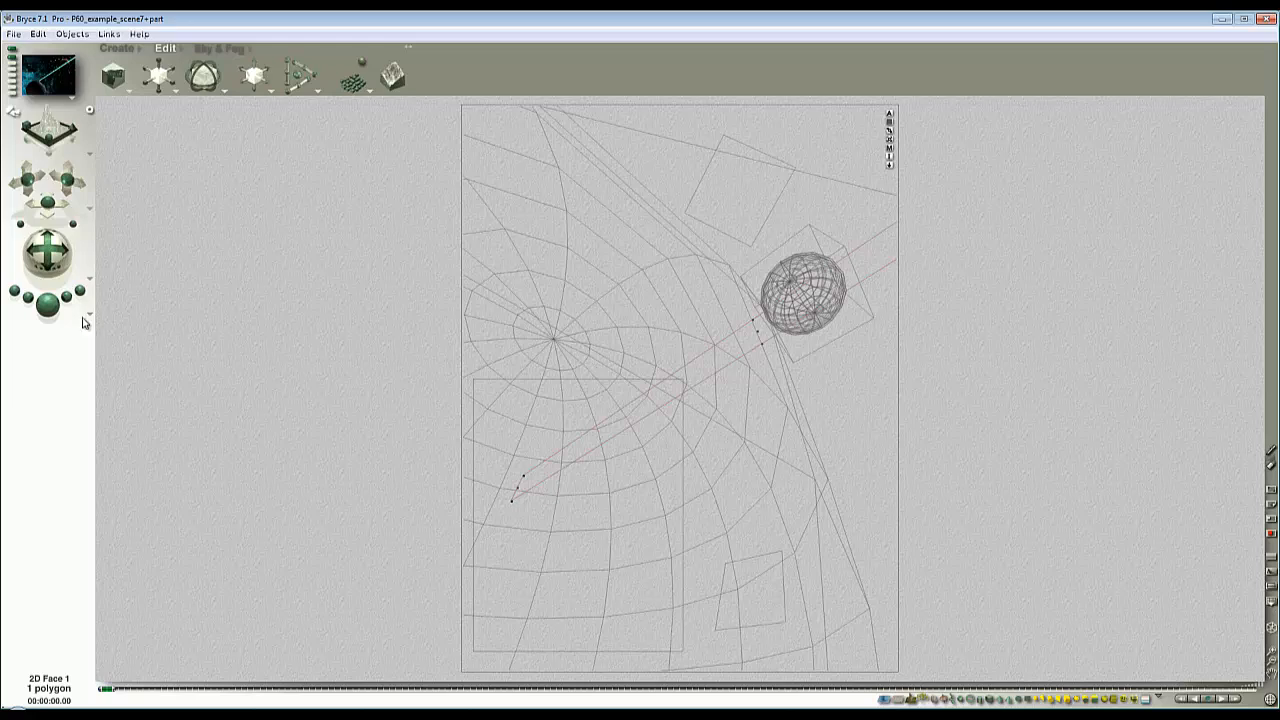
- Render the scene, refining the area around the sphere's dish to check where the beam starts
{"action": "left_click", "coordinate": [47, 303]}
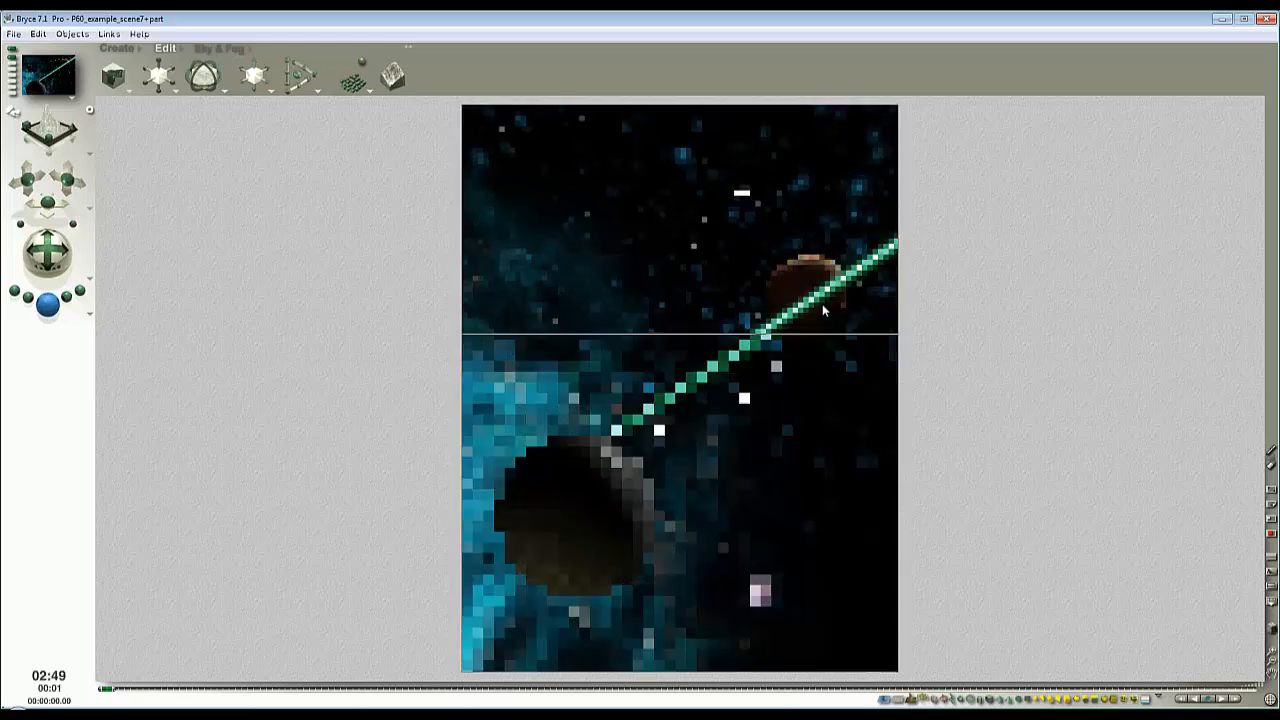
{"action": "left_click", "coordinate": [614, 497]}
{"action": "left_click_drag", "start_coordinate": [638, 483], "coordinate": [579, 413]}
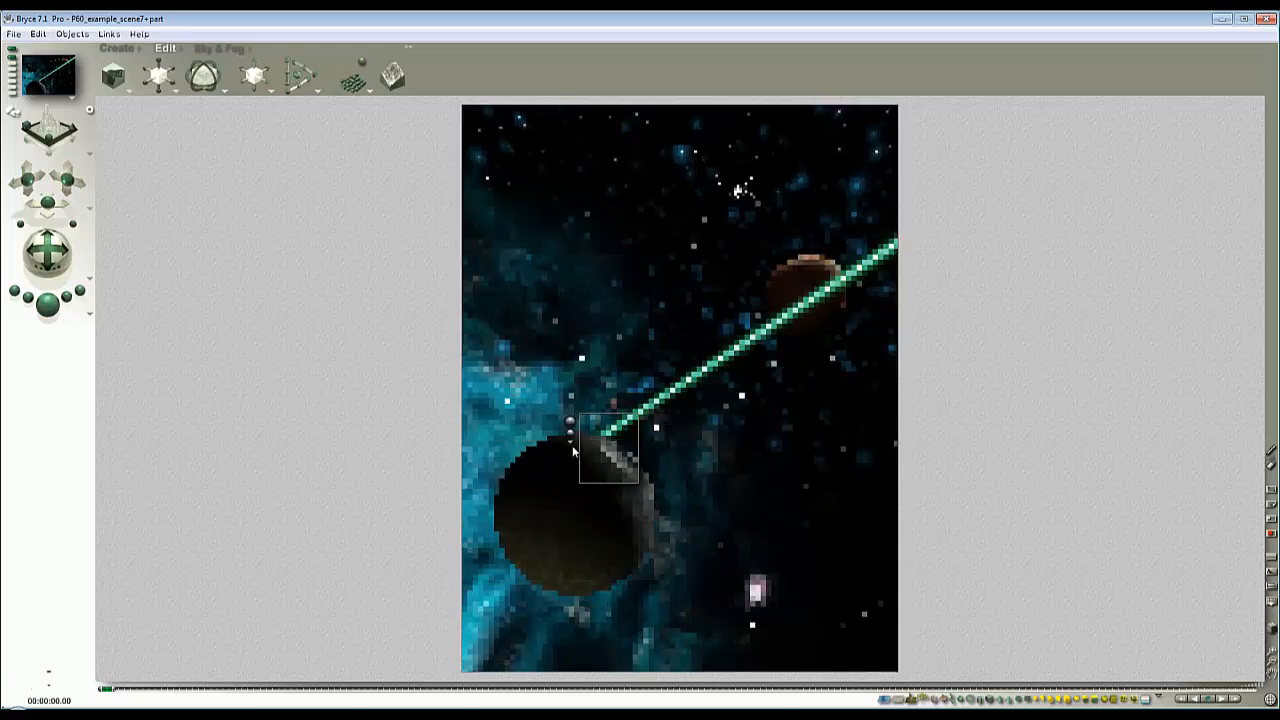
{"action": "left_click", "coordinate": [571, 441]}
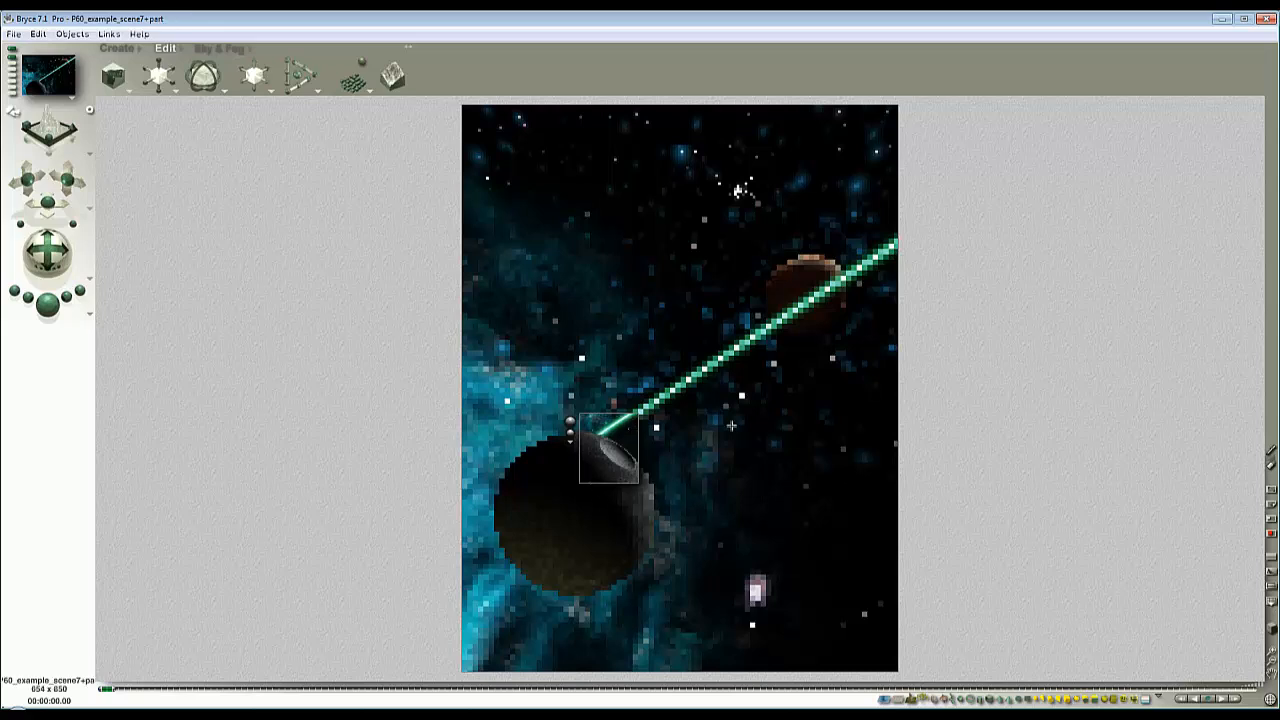
{"action": "left_click", "coordinate": [787, 390]}
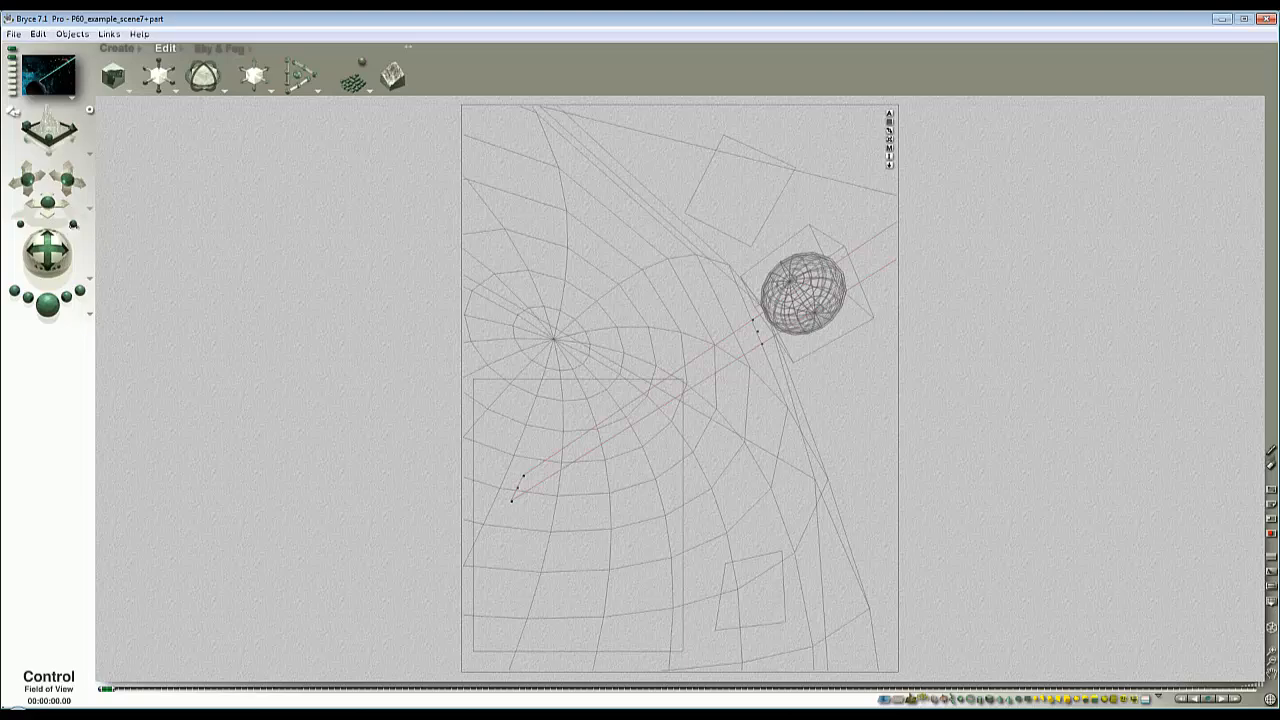
- Widen the camera's field of view, rotate the camera so the scene sits lower in the frame, and test-render
{"action": "left_click_drag", "start_coordinate": [73, 225], "coordinate": [73, 226]}
{"action": "left_click", "coordinate": [43, 312]}
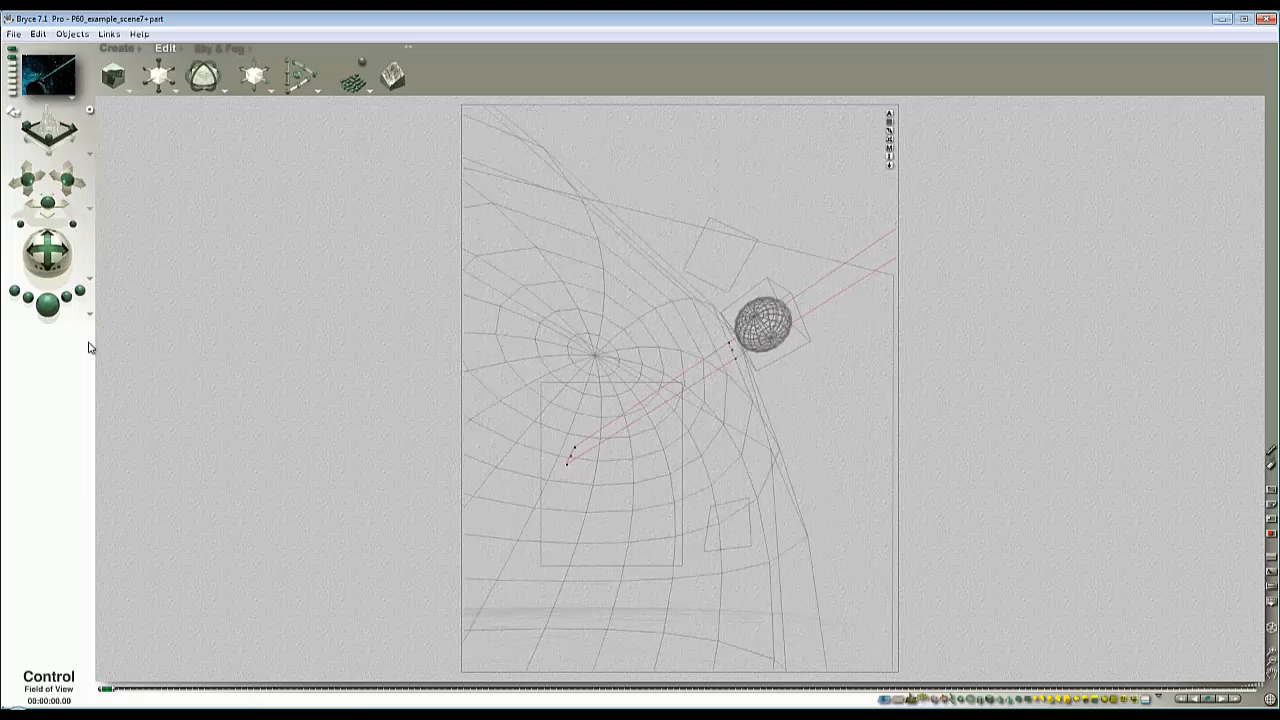
{"action": "left_click_drag", "start_coordinate": [777, 637], "coordinate": [623, 558]}
{"action": "left_click", "coordinate": [612, 569]}
{"action": "key", "text": "Escape"}
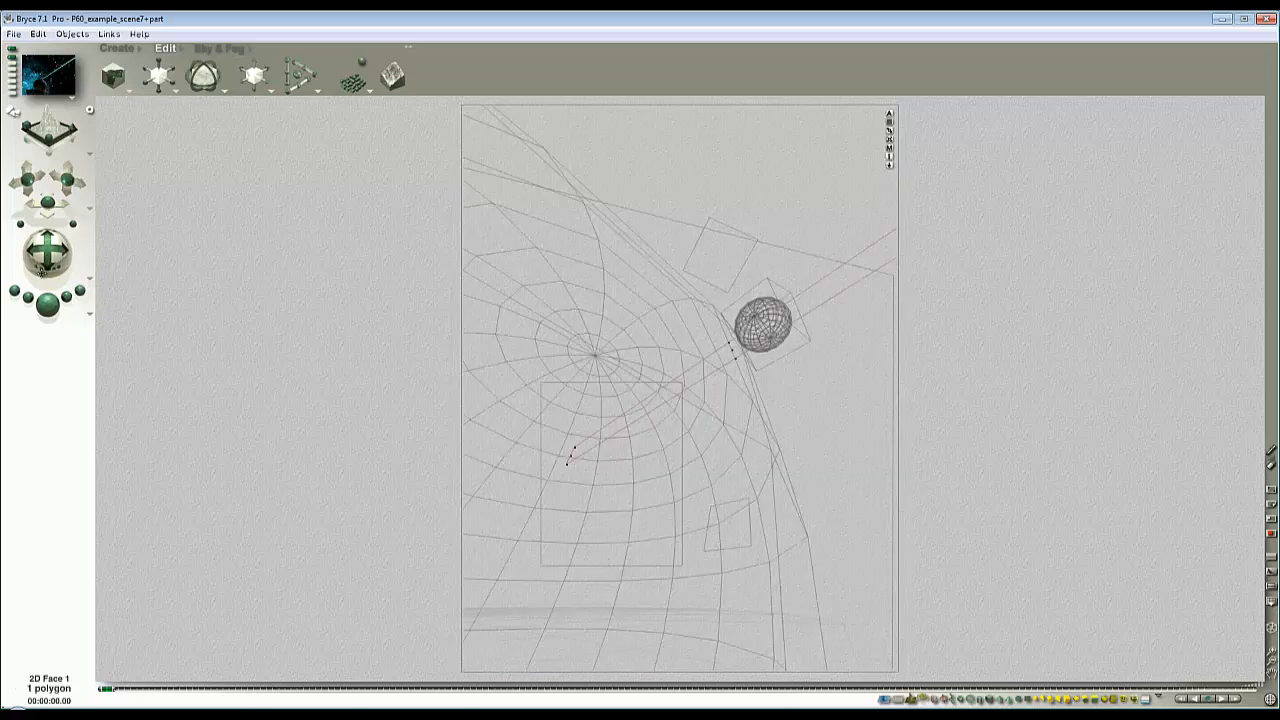
{"action": "left_click_drag", "start_coordinate": [40, 268], "coordinate": [128, 328]}
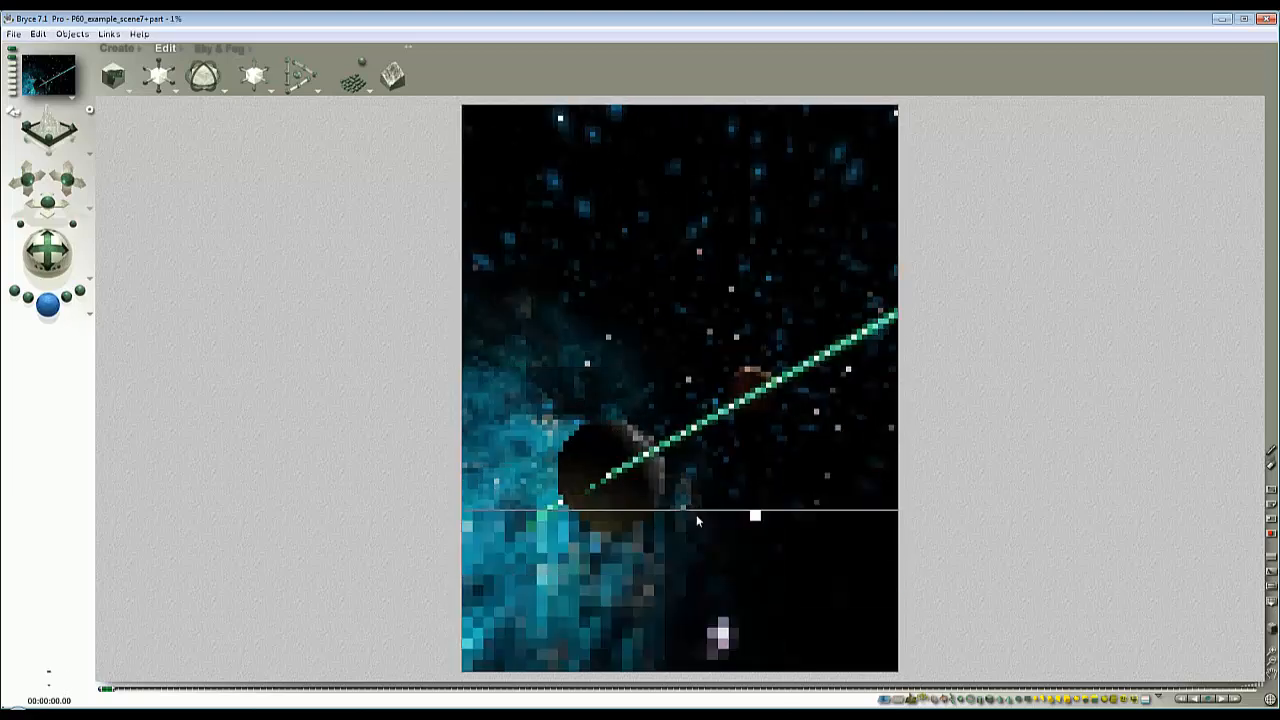
{"action": "key", "text": "Escape"}
- Select 2D Face 2 among the overlapping objects, enlarge it and reposition it in the lower left of the view
{"action": "right_click", "coordinate": [632, 484]}
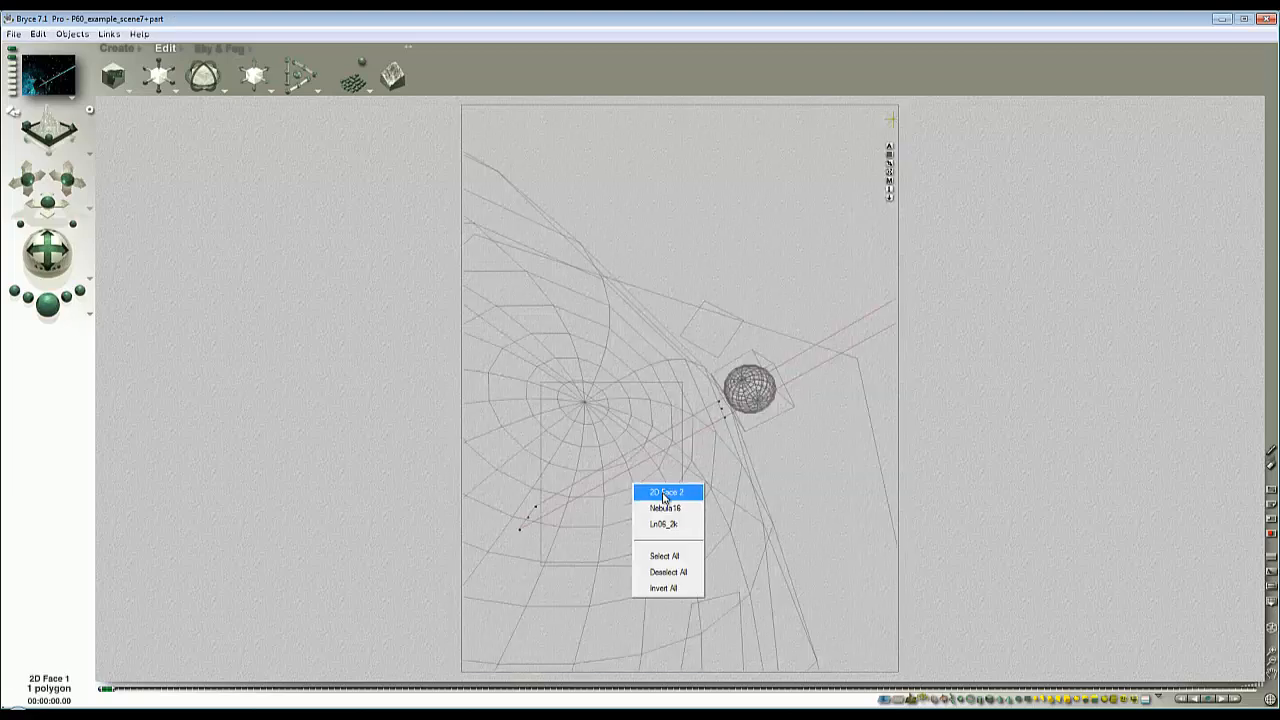
{"action": "left_click", "coordinate": [664, 493]}
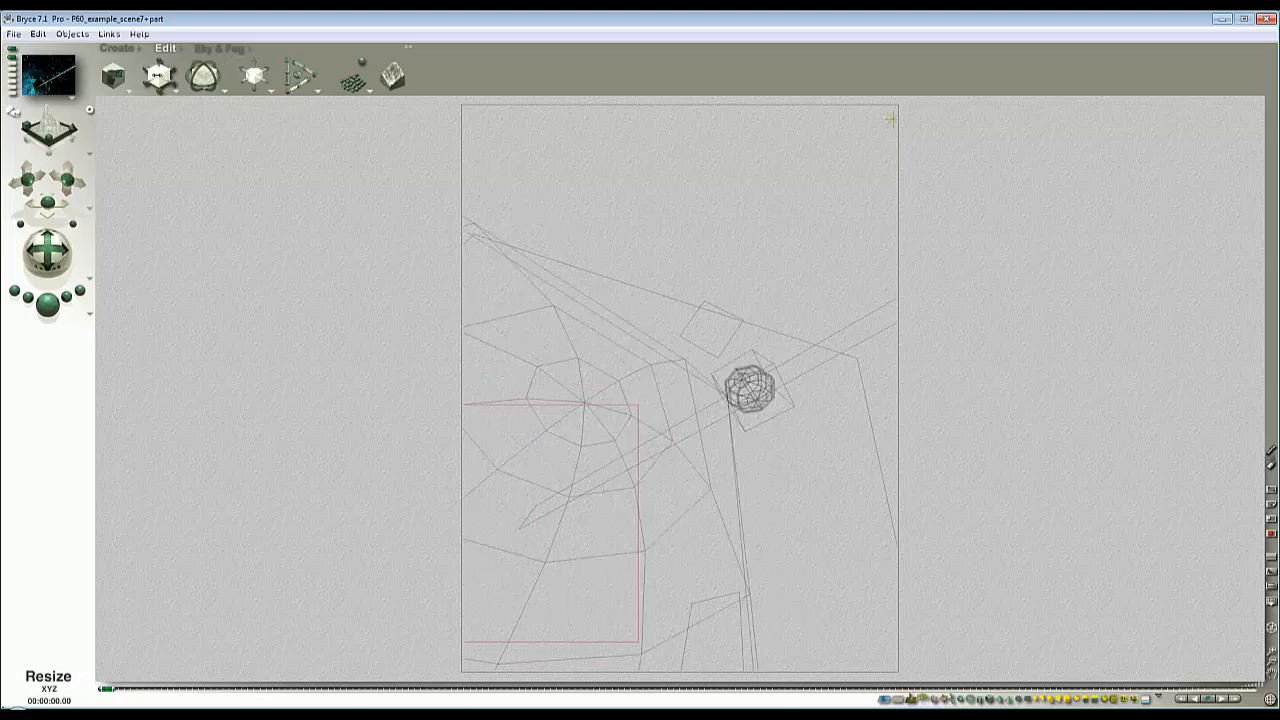
{"action": "left_click_drag", "start_coordinate": [157, 76], "coordinate": [190, 76]}
{"action": "left_click_drag", "start_coordinate": [563, 489], "coordinate": [575, 520]}
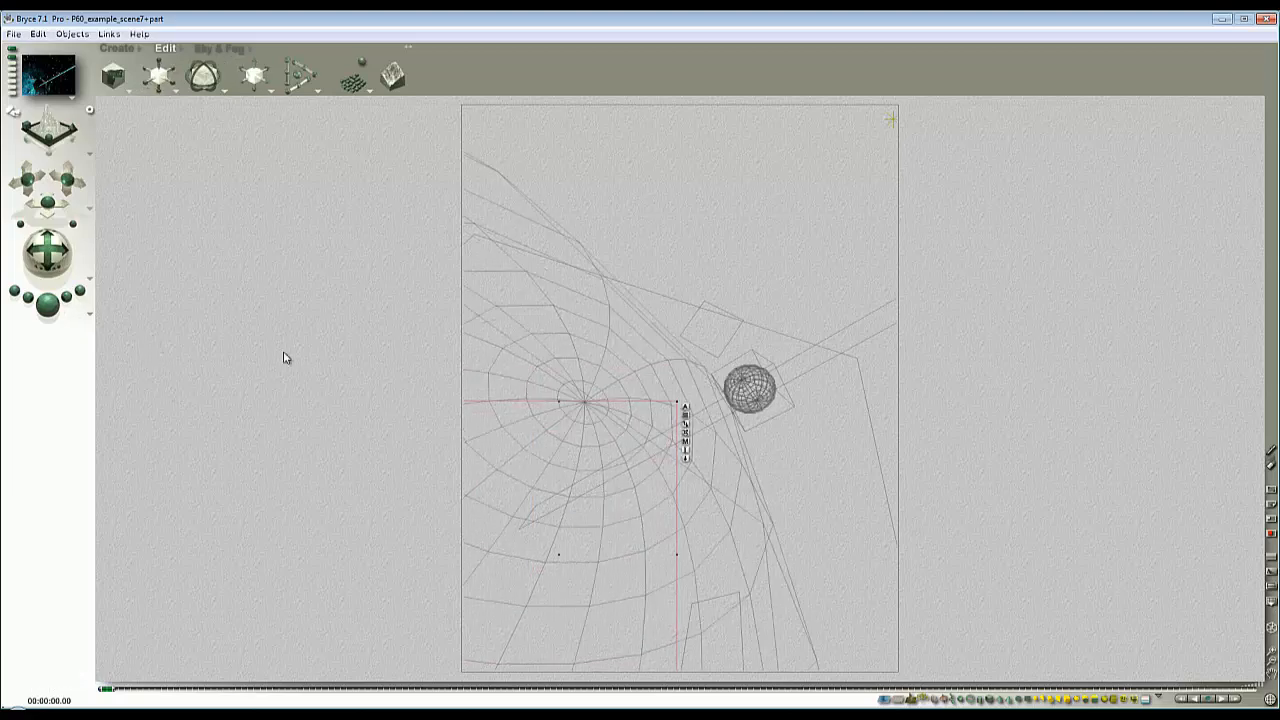
- Render the scene, refining the areas around the sphere's dish and along the beam to the small planet
{"action": "key", "text": "ctrl+r"}
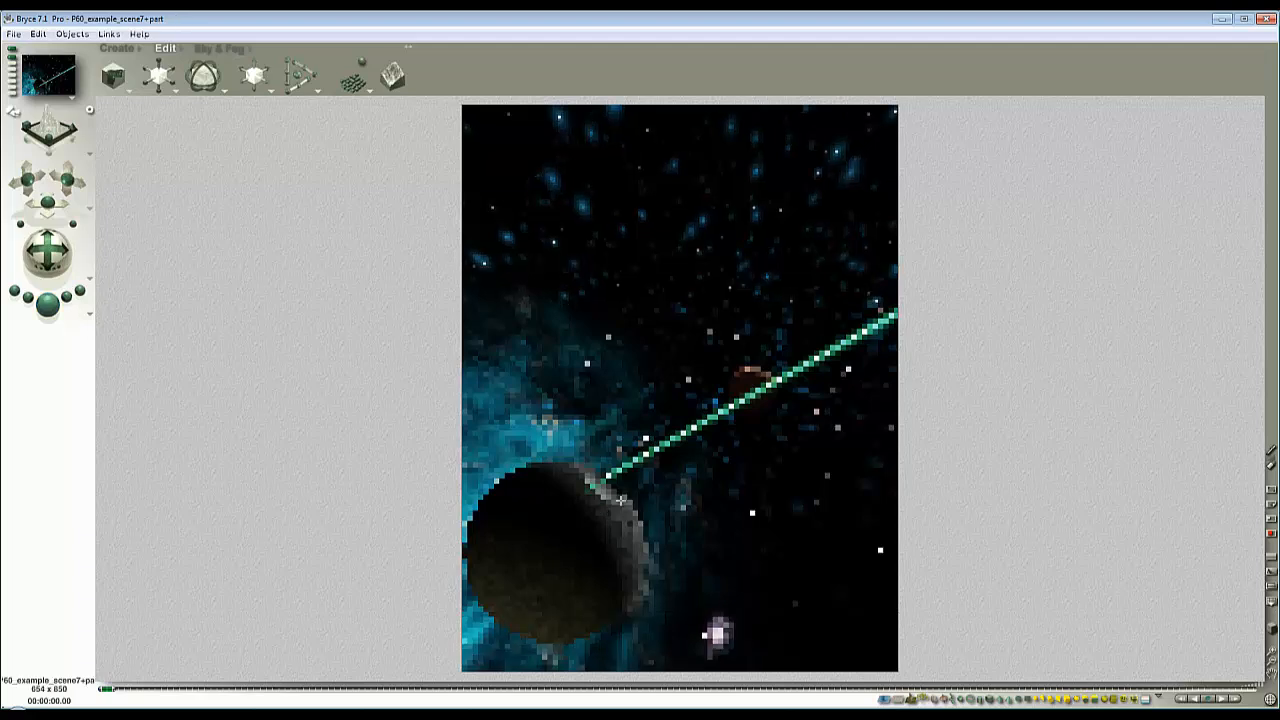
{"action": "left_click_drag", "start_coordinate": [623, 503], "coordinate": [555, 460]}
{"action": "left_click_drag", "start_coordinate": [712, 479], "coordinate": [625, 403]}
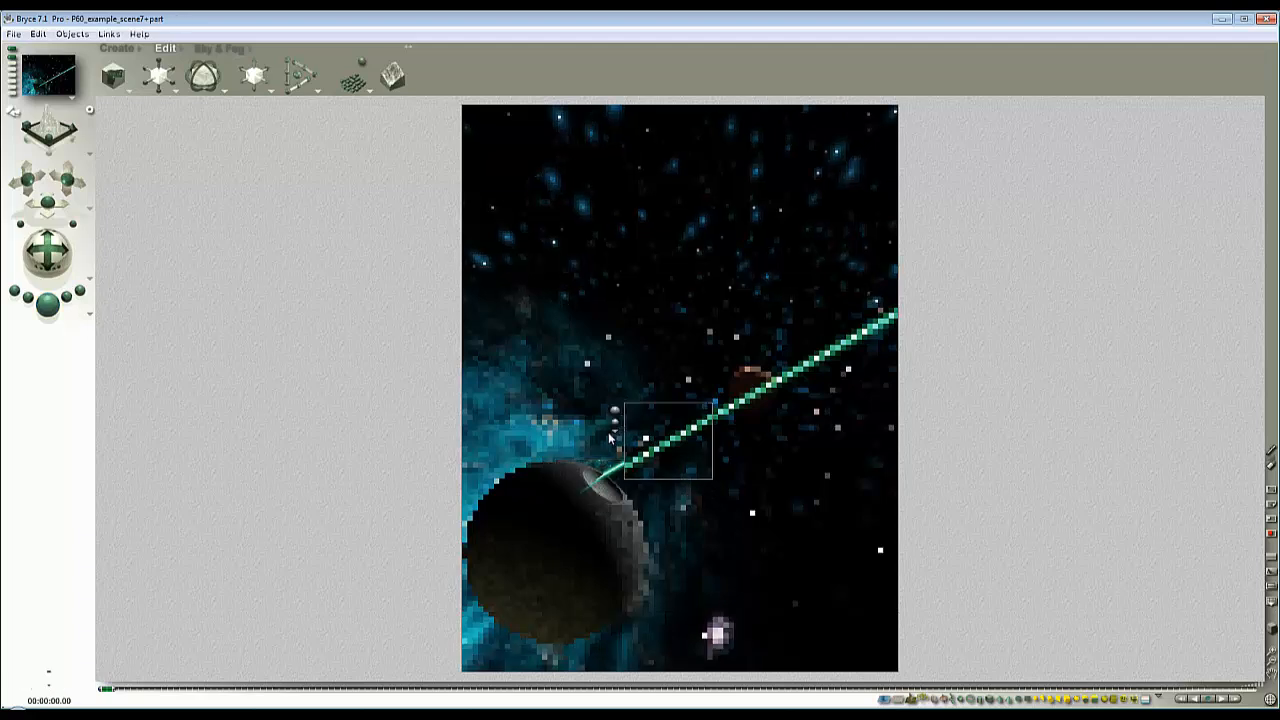
{"action": "left_click_drag", "start_coordinate": [860, 424], "coordinate": [698, 319]}
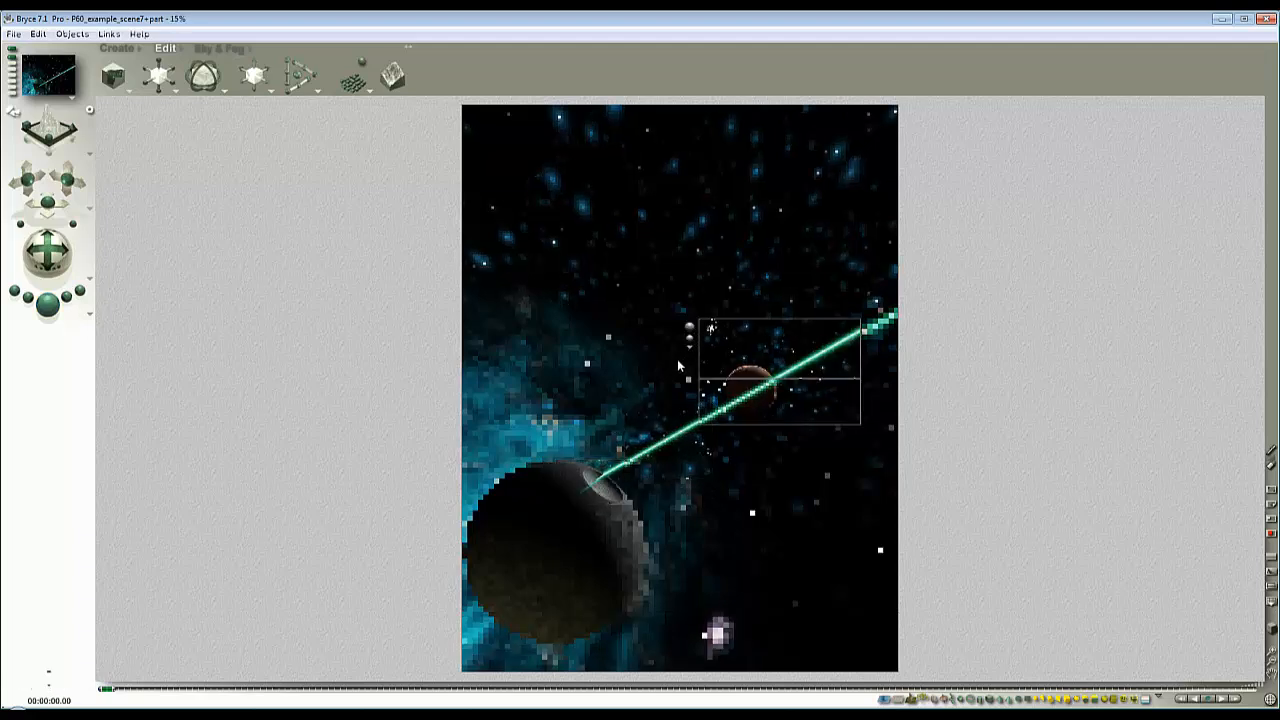
{"action": "left_click", "coordinate": [673, 507]}
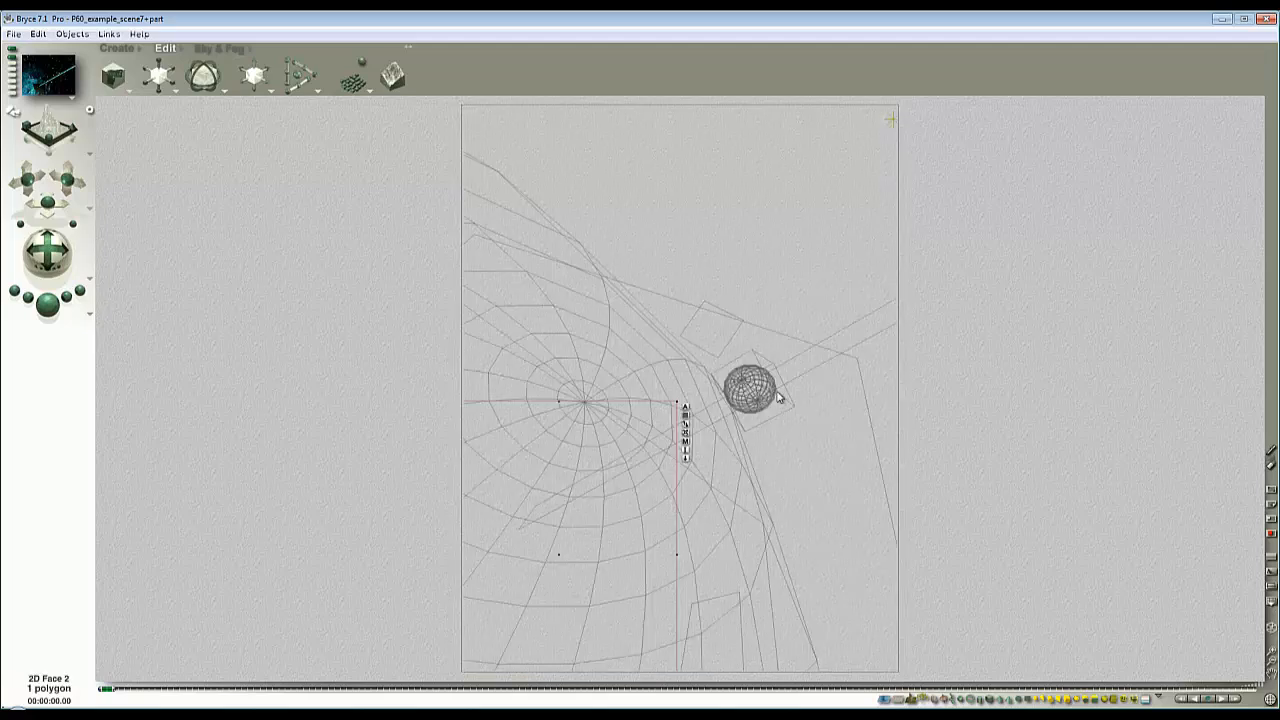
- Select the beam plane, 2D Face 1, rotate it to a steeper angle and move it so the beam passes above the small planet
{"action": "left_click", "coordinate": [833, 355], "text": "ctrl"}
{"action": "left_click", "coordinate": [887, 353]}
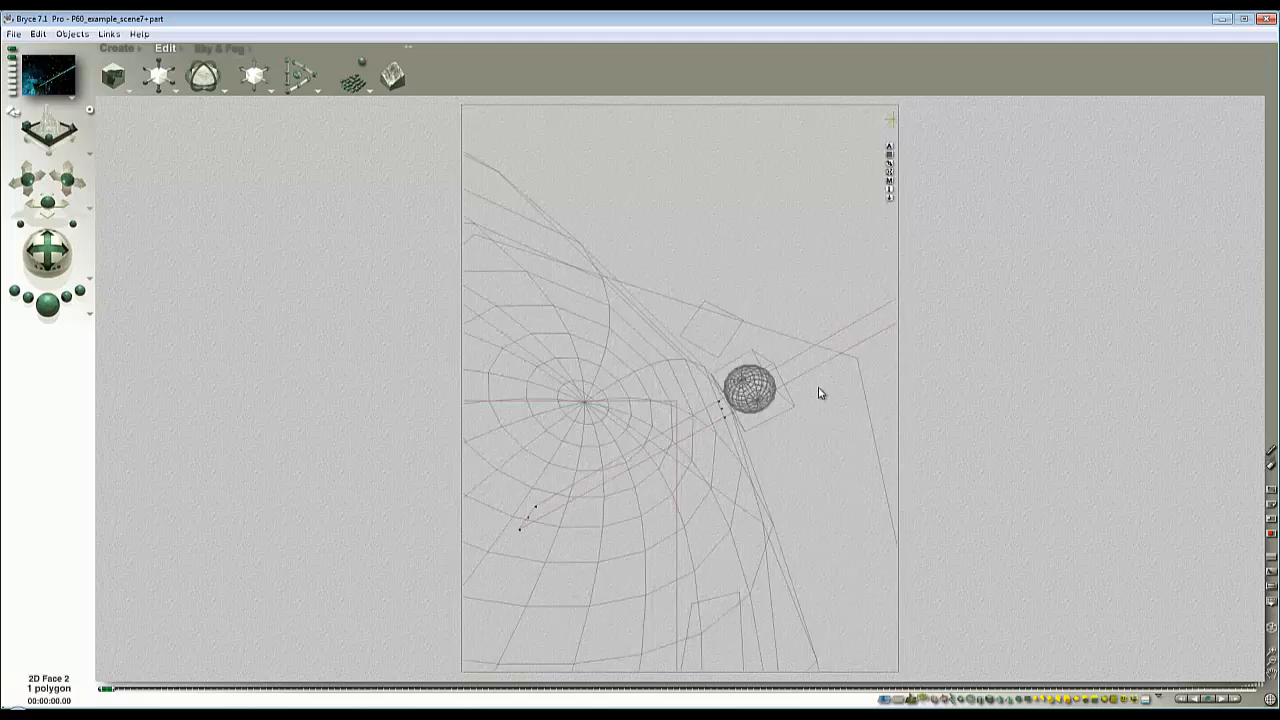
{"action": "left_click", "coordinate": [212, 92]}
{"action": "left_click", "coordinate": [208, 88]}
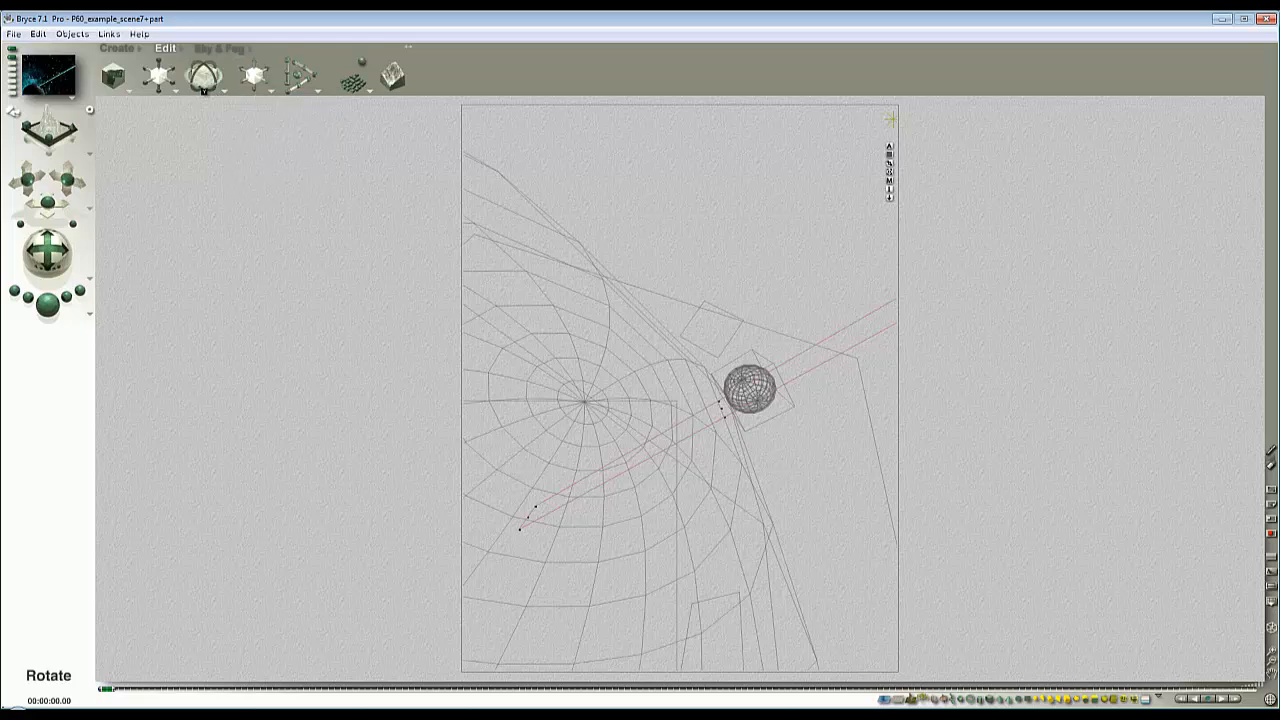
{"action": "left_click_drag", "start_coordinate": [206, 84], "coordinate": [65, 57]}
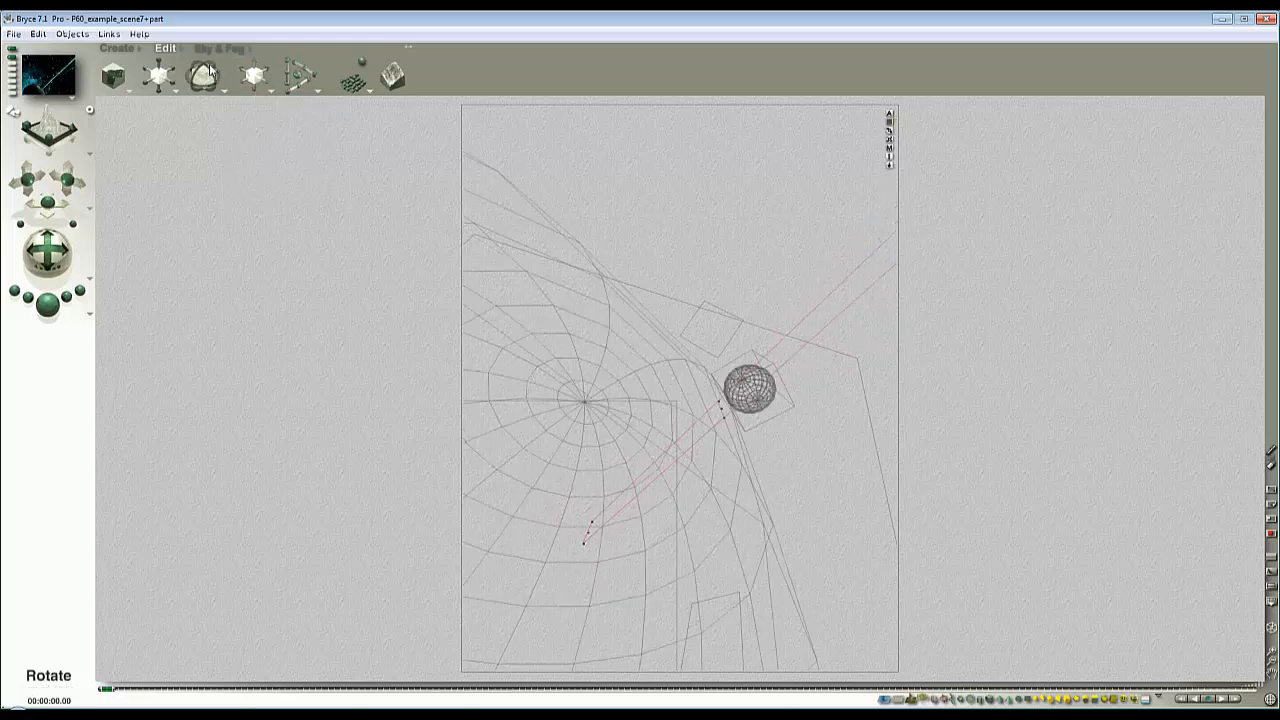
{"action": "mouse_move", "coordinate": [212, 73]}
{"action": "left_mouse_down"}
{"action": "mouse_move", "coordinate": [165, 73]}
{"action": "mouse_move", "coordinate": [210, 63]}
{"action": "left_mouse_up"}
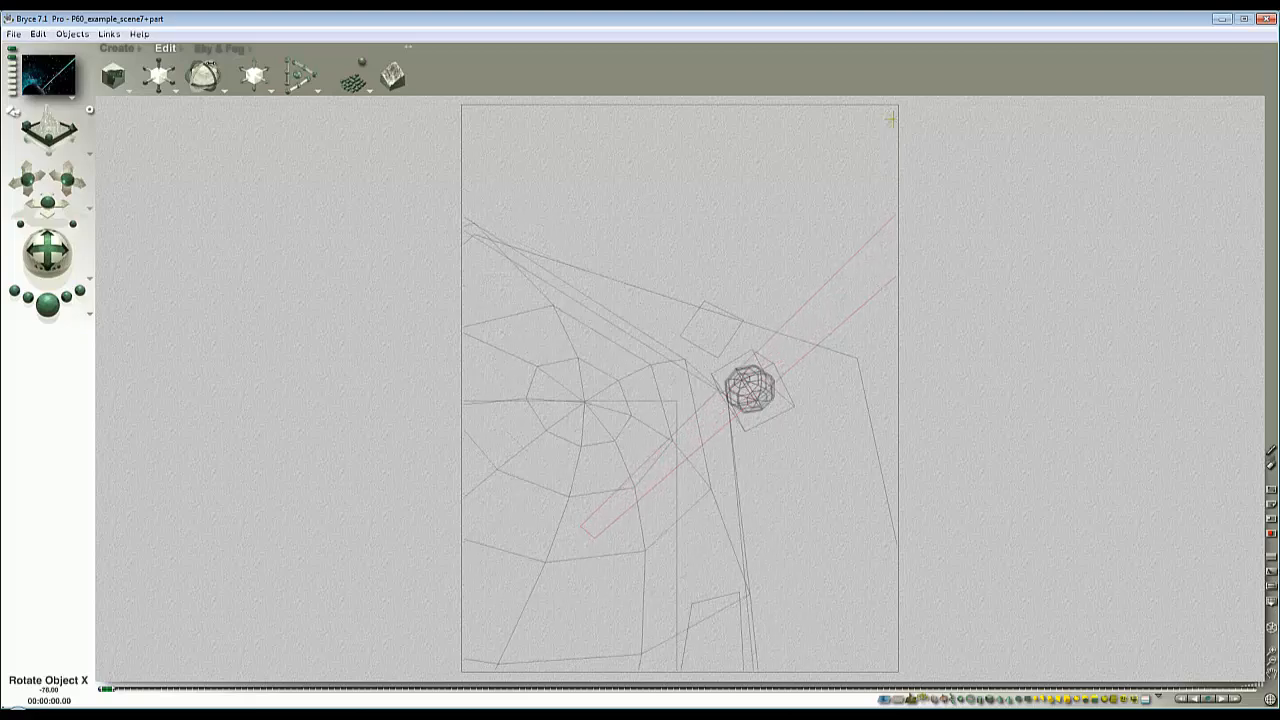
{"action": "left_click_drag", "start_coordinate": [699, 430], "coordinate": [689, 375]}
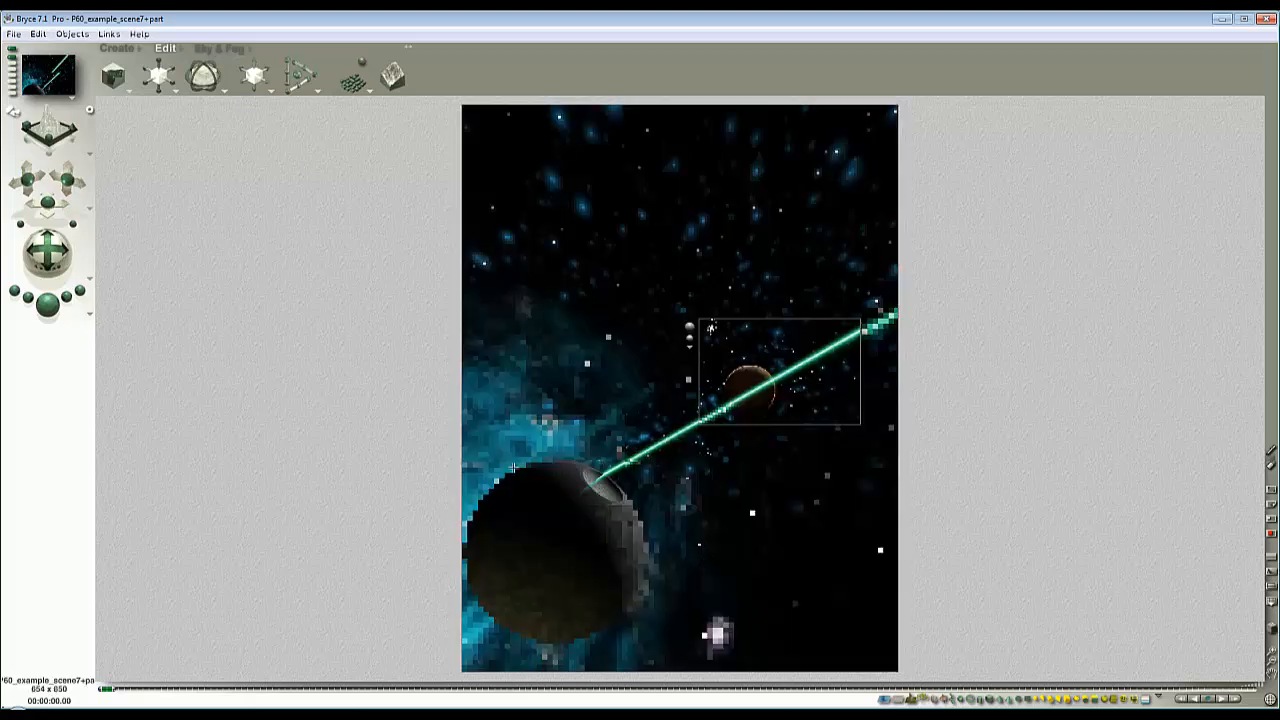
- Shift the steeper beam plane toward the sphere's dish and test-render the dish area
{"action": "left_click_drag", "start_coordinate": [503, 453], "coordinate": [700, 545]}
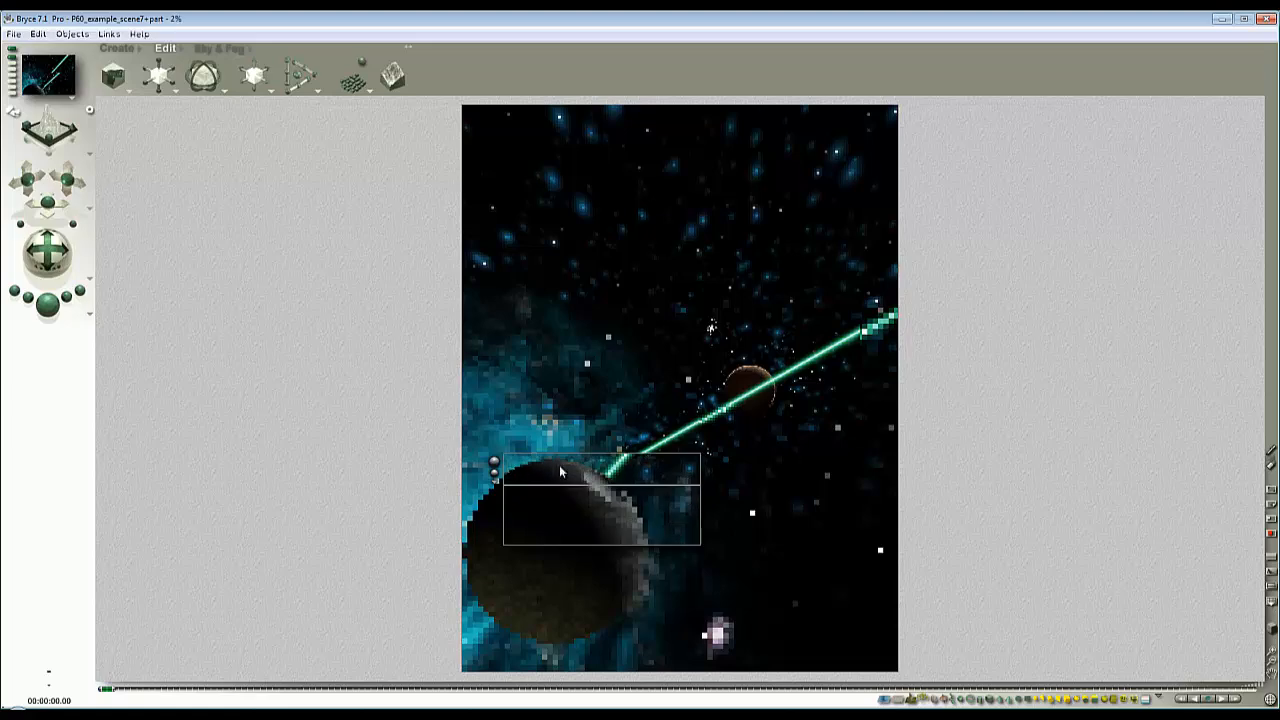
{"action": "key", "text": "Escape"}
{"action": "left_click_drag", "start_coordinate": [246, 80], "coordinate": [248, 84]}
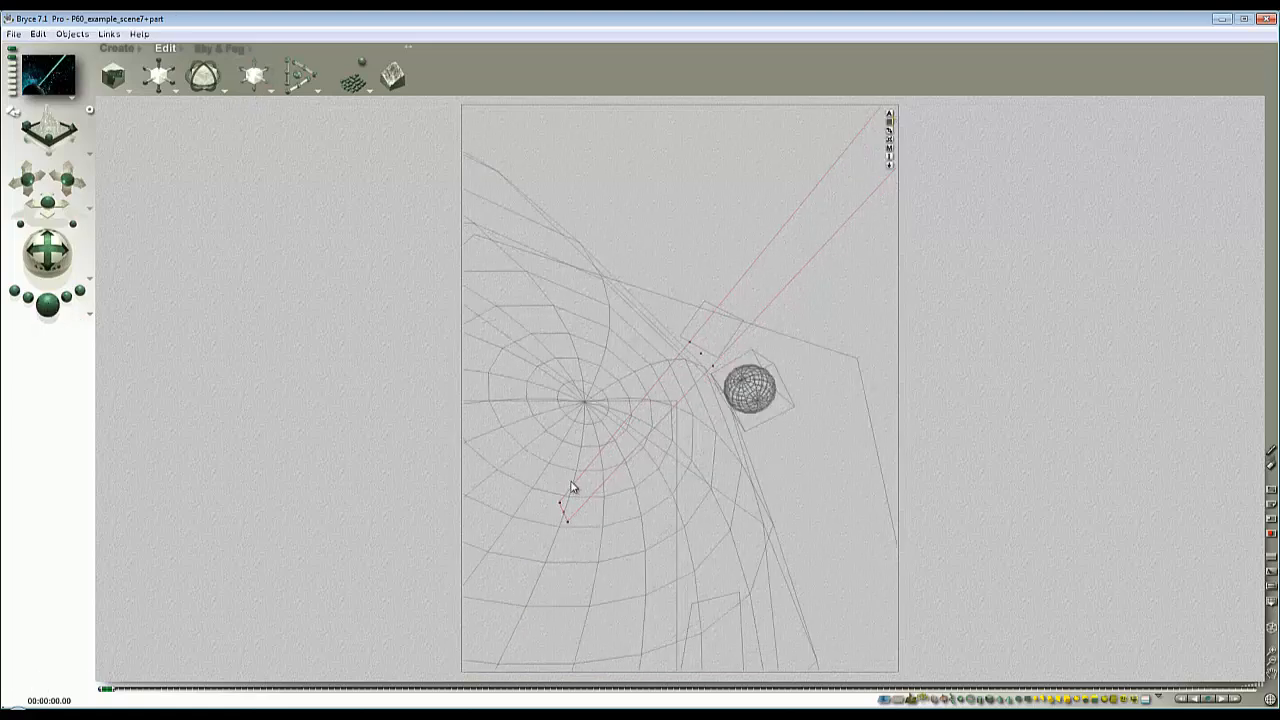
{"action": "key", "text": "Escape"}
{"action": "left_click_drag", "start_coordinate": [652, 514], "coordinate": [541, 435]}
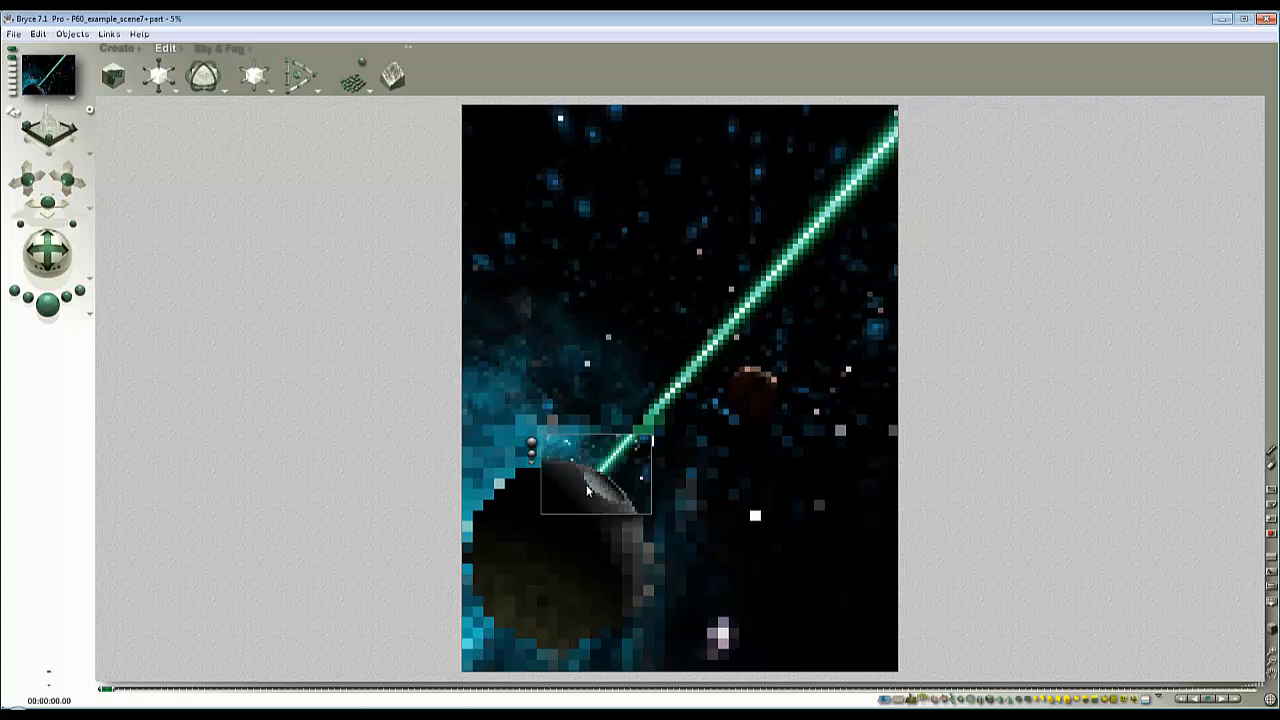
{"action": "key", "text": "Escape"}
- Reposition the beam plane again and render small areas of the sphere to check where the beam starts
{"action": "key", "text": "Escape"}
{"action": "left_click_drag", "start_coordinate": [265, 83], "coordinate": [407, 336]}
{"action": "key", "text": "Escape"}
{"action": "left_click_drag", "start_coordinate": [623, 514], "coordinate": [572, 466]}
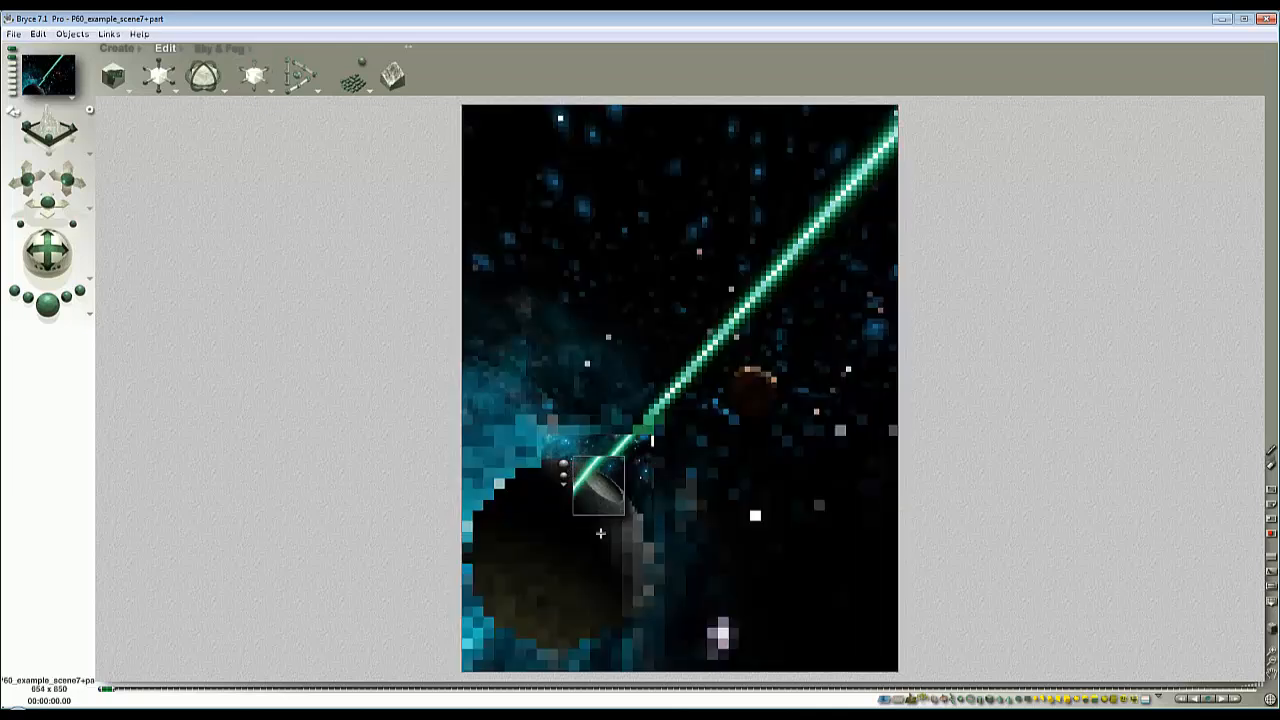
{"action": "left_click_drag", "start_coordinate": [607, 554], "coordinate": [466, 481]}
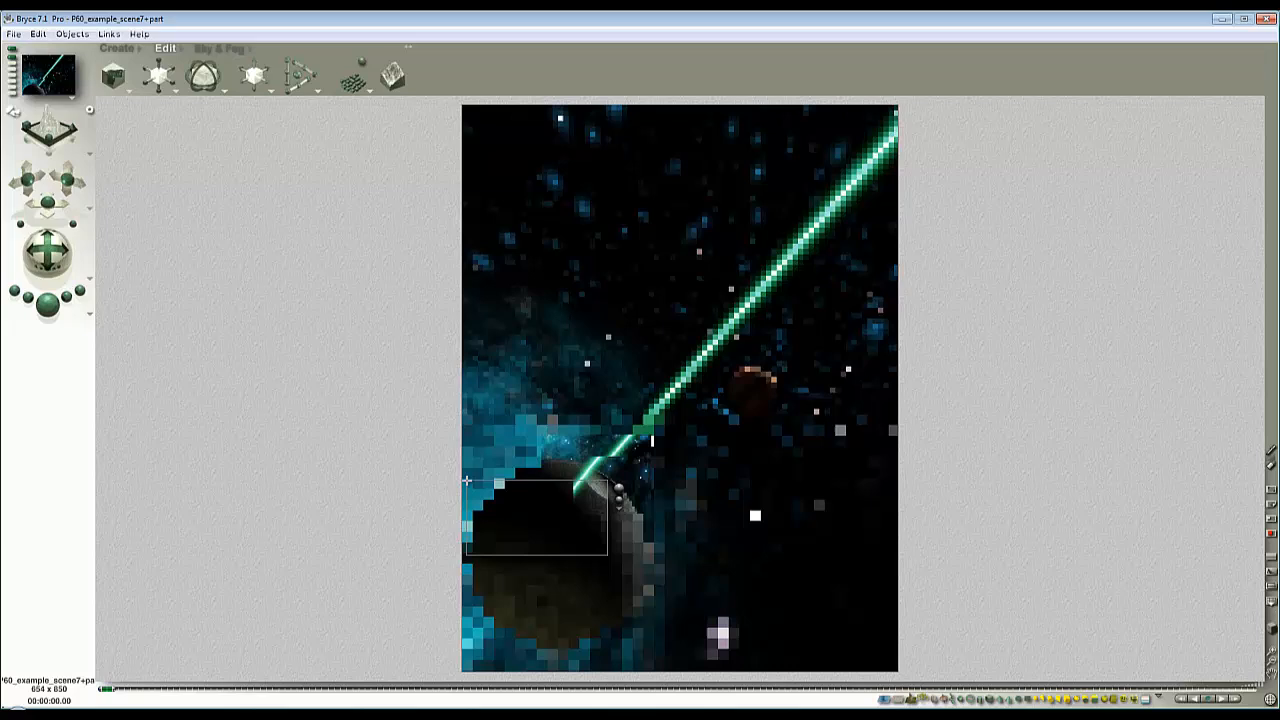
{"action": "left_click", "coordinate": [600, 479]}
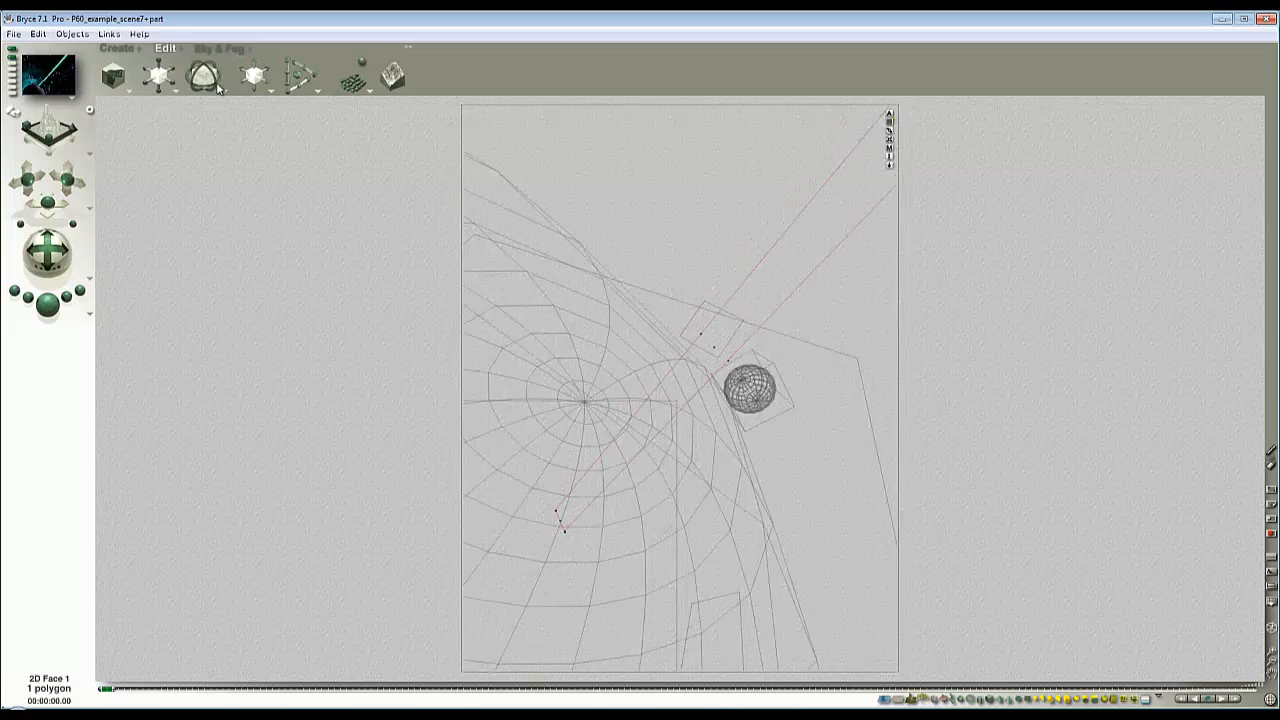
- Fine-tune the rotation and position of 2D Face 1 so the beam starts inside the dish, test-rendering that area
{"action": "left_click_drag", "start_coordinate": [212, 66], "coordinate": [198, 68]}
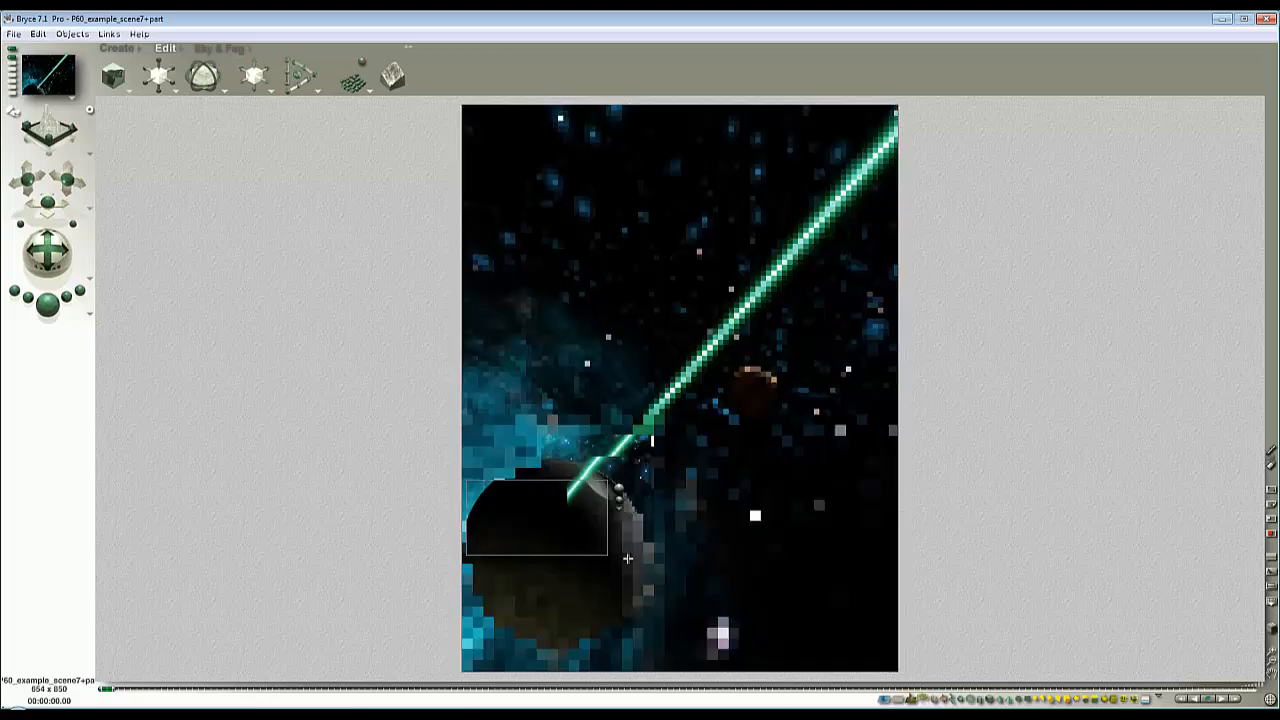
{"action": "mouse_move", "coordinate": [628, 557]}
{"action": "left_mouse_down"}
{"action": "mouse_move", "coordinate": [561, 459]}
{"action": "mouse_move", "coordinate": [597, 482]}
{"action": "left_mouse_up"}
{"action": "left_click", "coordinate": [552, 480]}
{"action": "key", "text": "Escape"}
- Refine the render around the beam's origin and its nearby section, and resume rendering the whole picture
{"action": "key", "text": "Escape"}
{"action": "left_click_drag", "start_coordinate": [643, 523], "coordinate": [549, 445]}
{"action": "left_click", "coordinate": [541, 455]}
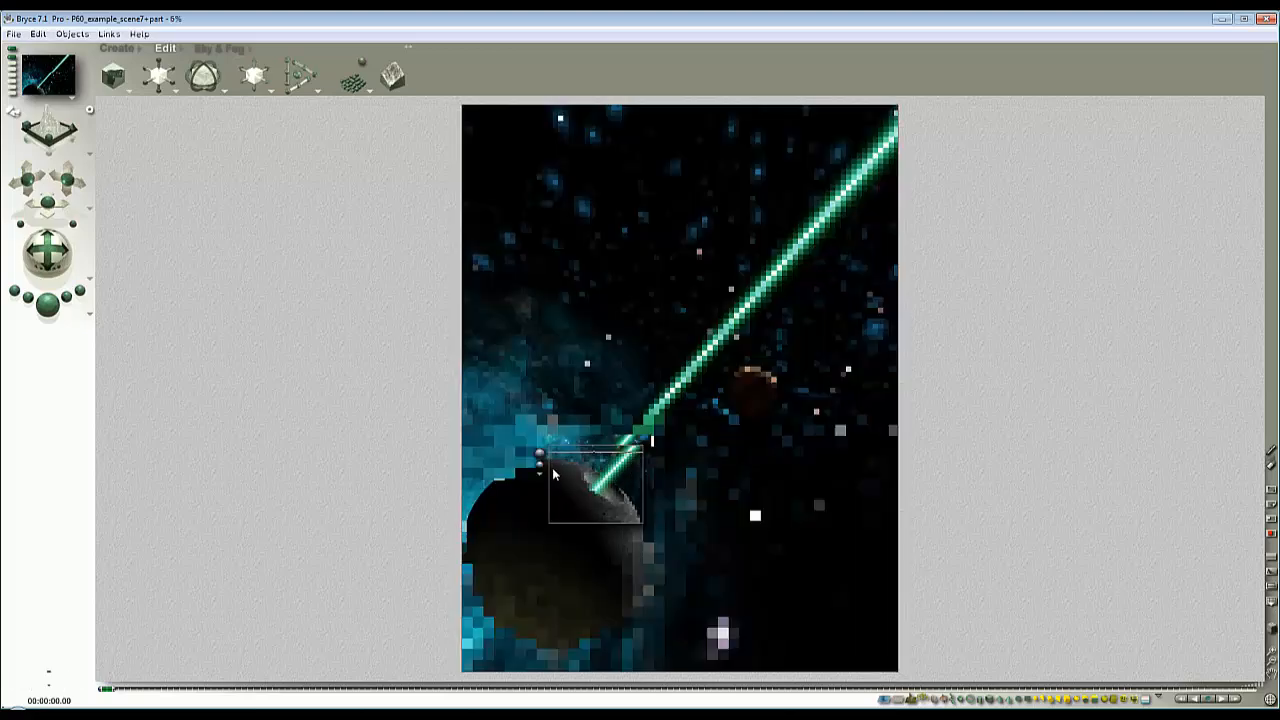
{"action": "key", "text": "Escape"}
{"action": "left_click_drag", "start_coordinate": [610, 491], "coordinate": [566, 461]}
{"action": "key", "text": "Escape"}
{"action": "left_click", "coordinate": [557, 469]}
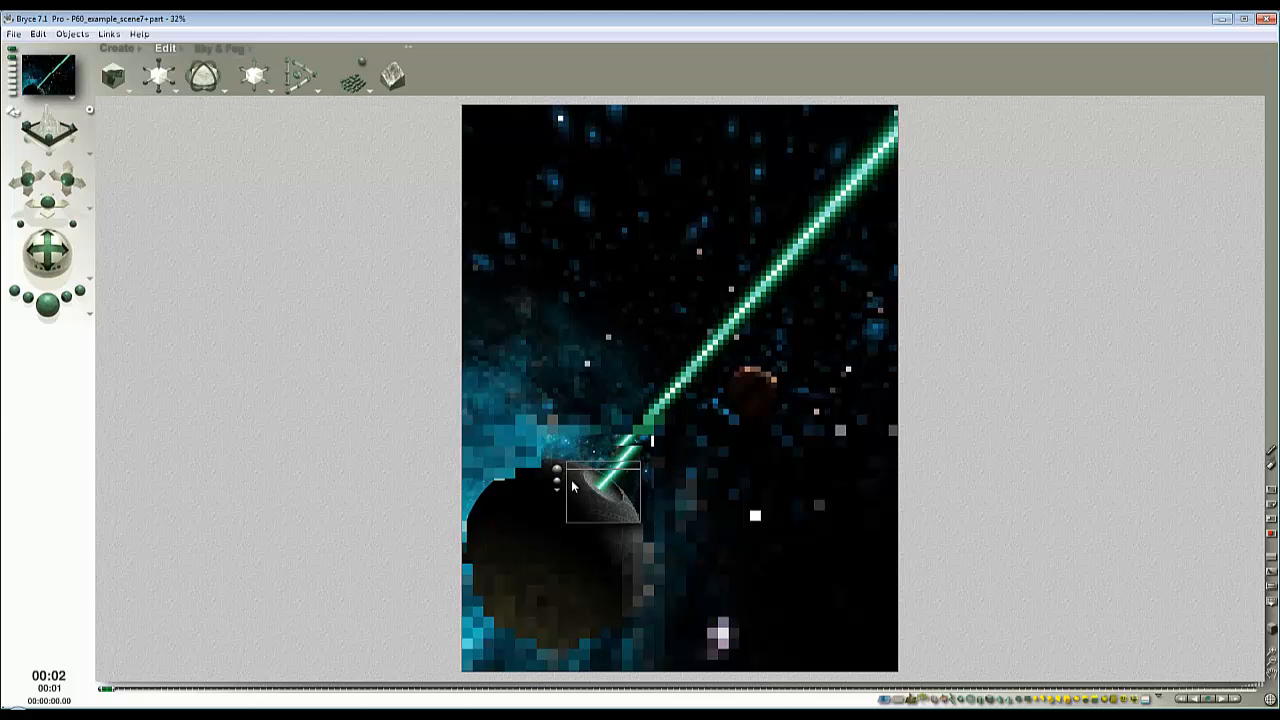
{"action": "left_click_drag", "start_coordinate": [643, 510], "coordinate": [612, 437]}
{"action": "left_click", "coordinate": [603, 445]}
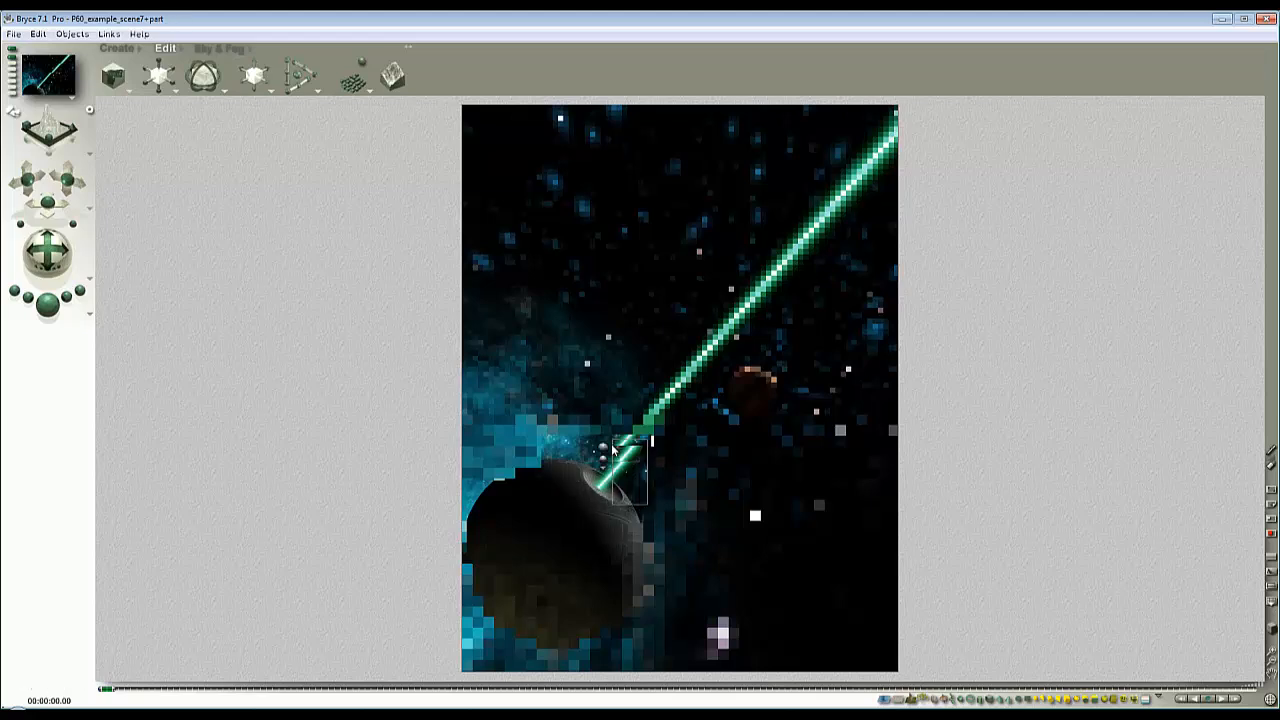
{"action": "left_click", "coordinate": [47, 303]}
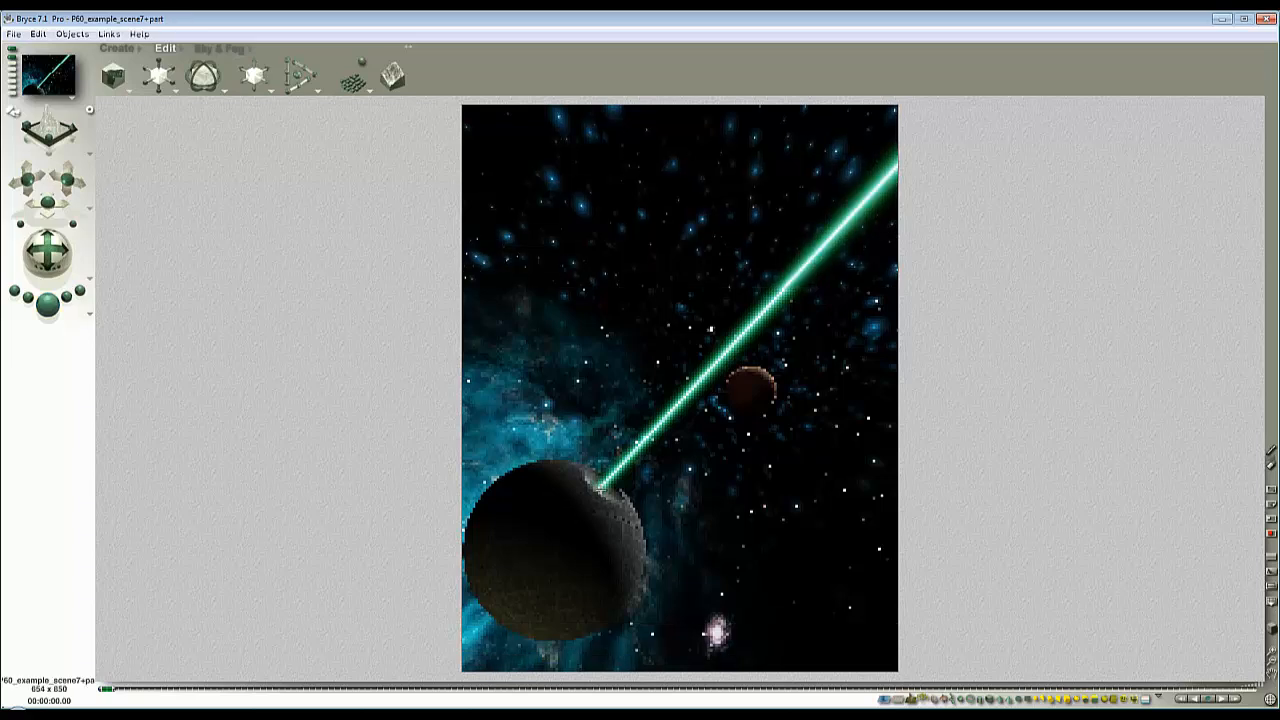
{"action": "left_click", "coordinate": [607, 502]}
- Add the Cyn_SunAssy object from the p60_Bodies category of the P60 object library
{"action": "left_click", "coordinate": [140, 48]}
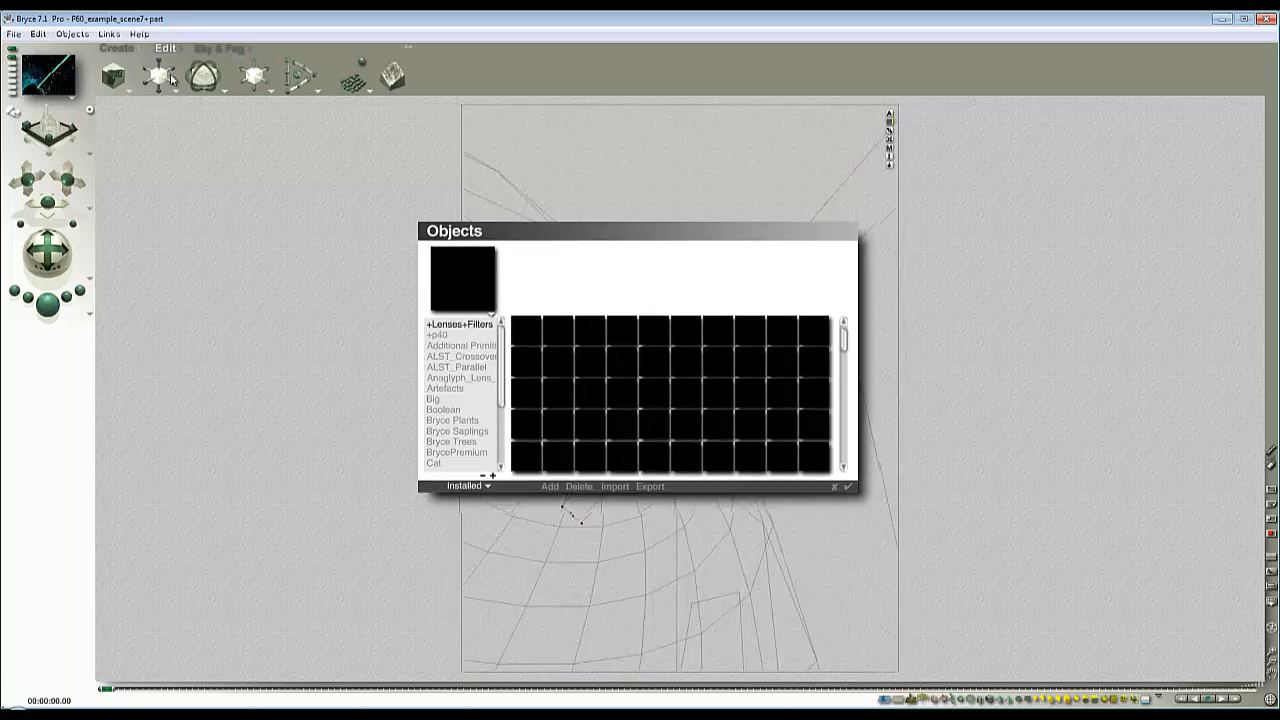
{"action": "left_click", "coordinate": [488, 487]}
{"action": "left_click", "coordinate": [516, 531]}
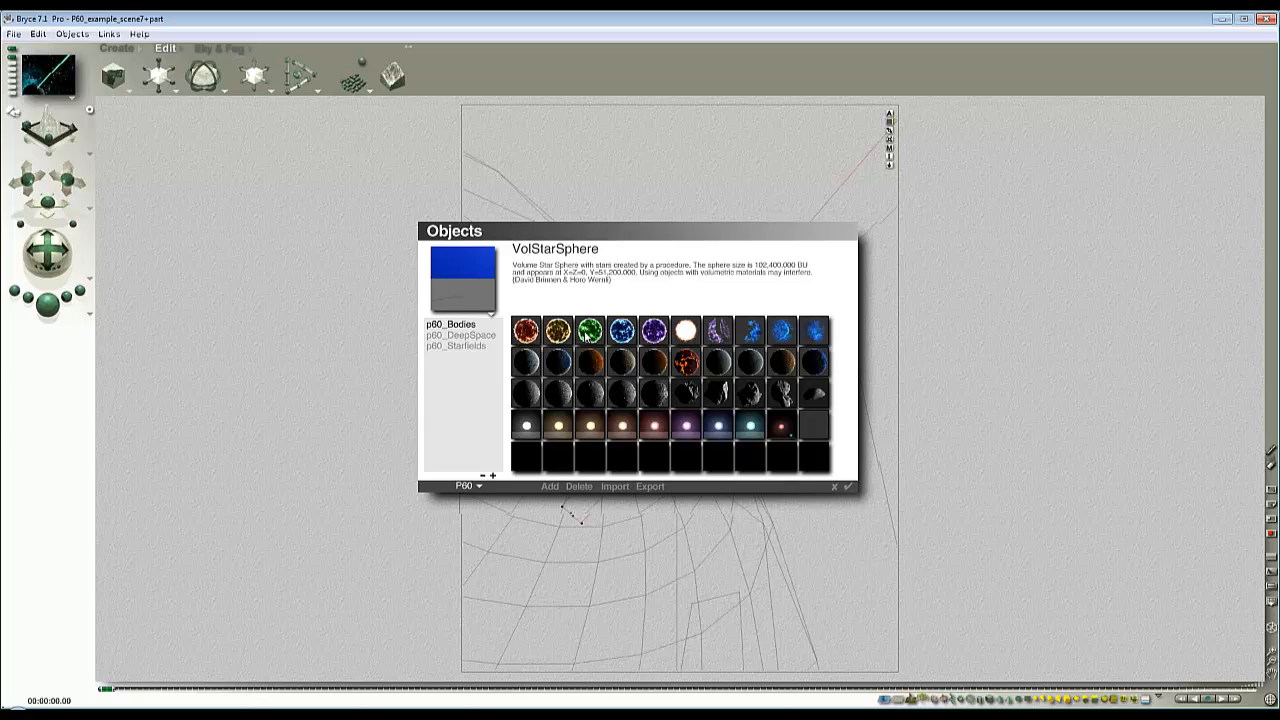
{"action": "left_click", "coordinate": [468, 337]}
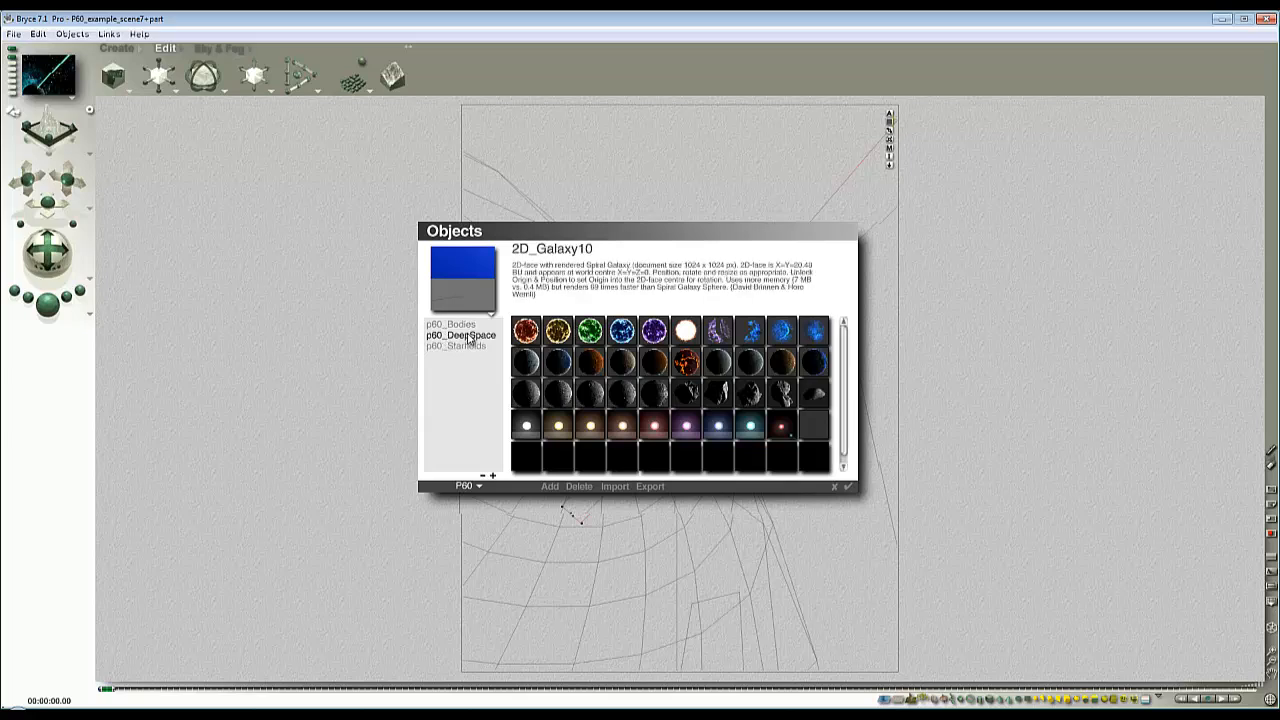
{"action": "left_click", "coordinate": [455, 324]}
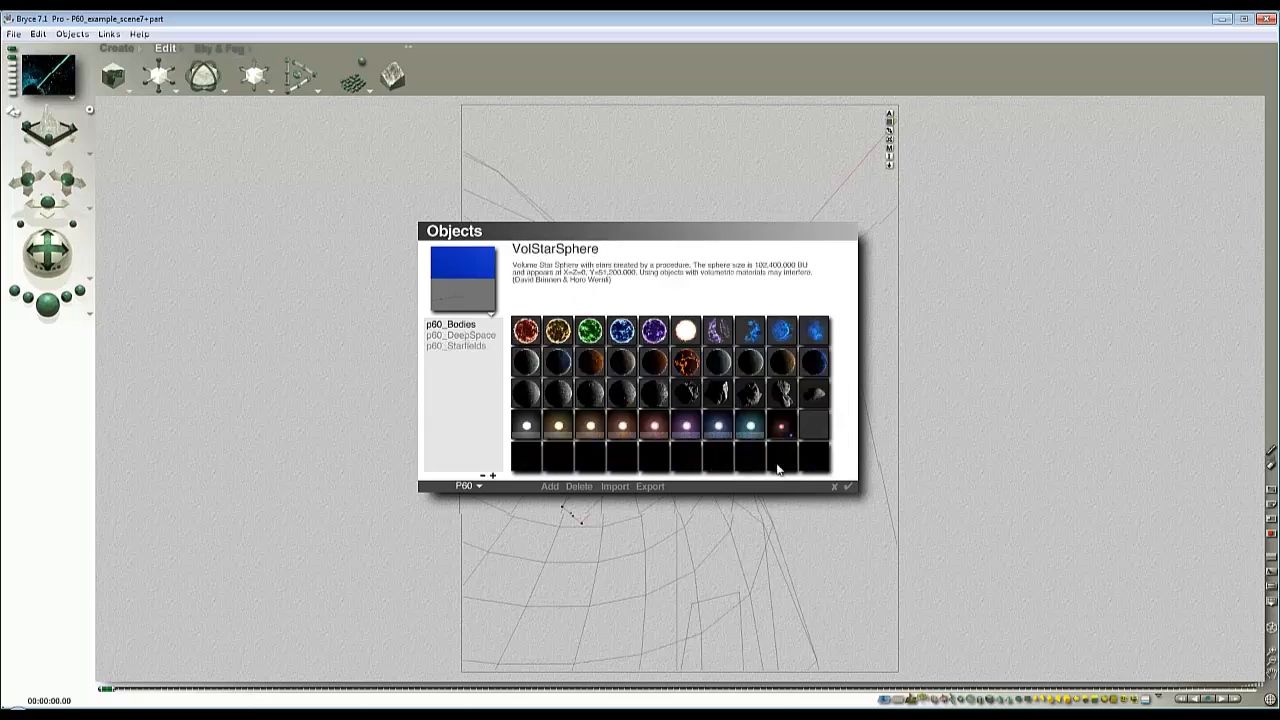
{"action": "left_click", "coordinate": [848, 486]}
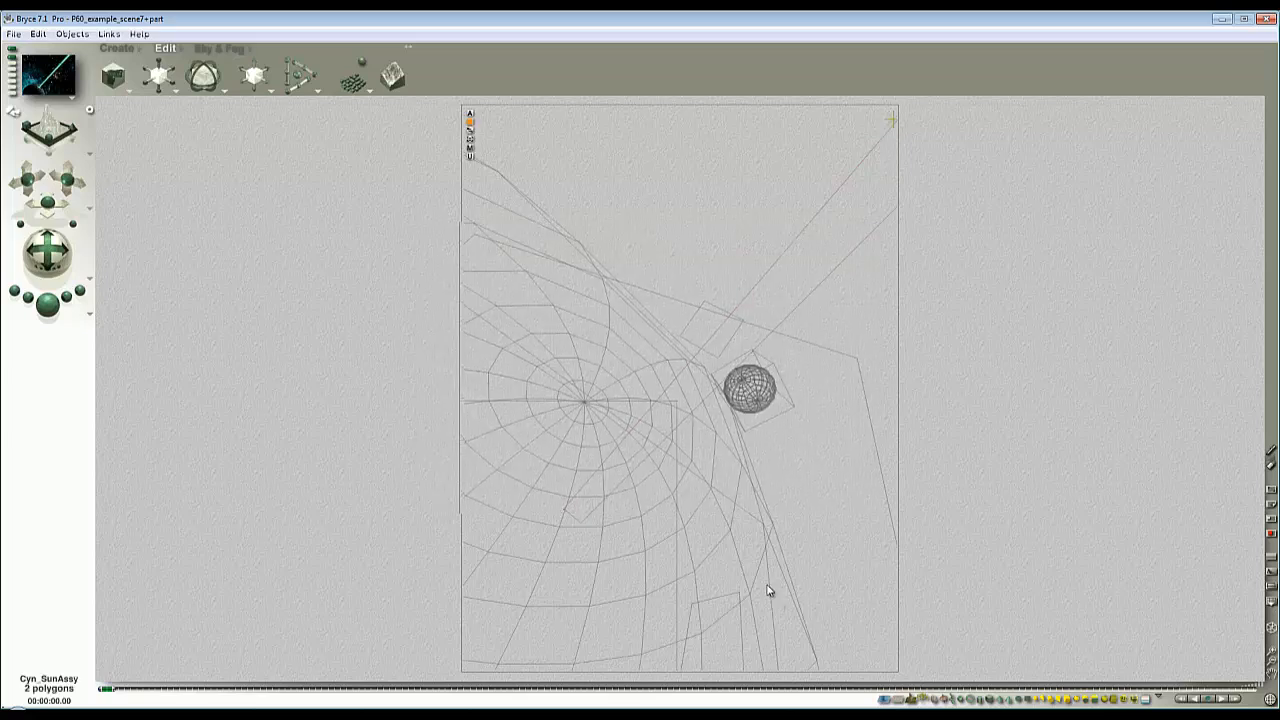
- In the top view, undo the accidental move and select Cyn_SunAssy among the overlapping objects
{"action": "key", "text": "2"}
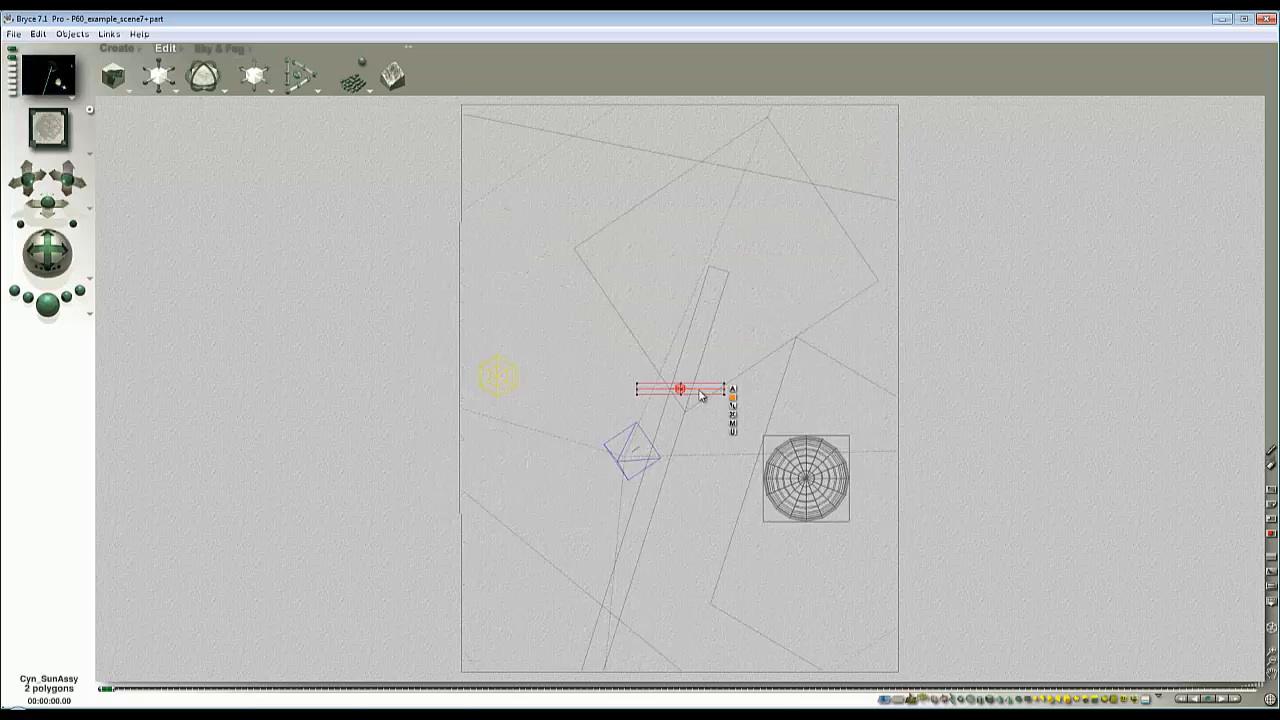
{"action": "left_click_drag", "start_coordinate": [699, 391], "coordinate": [707, 391]}
{"action": "key", "text": "ctrl+z"}
{"action": "left_click", "coordinate": [650, 391], "text": "ctrl"}
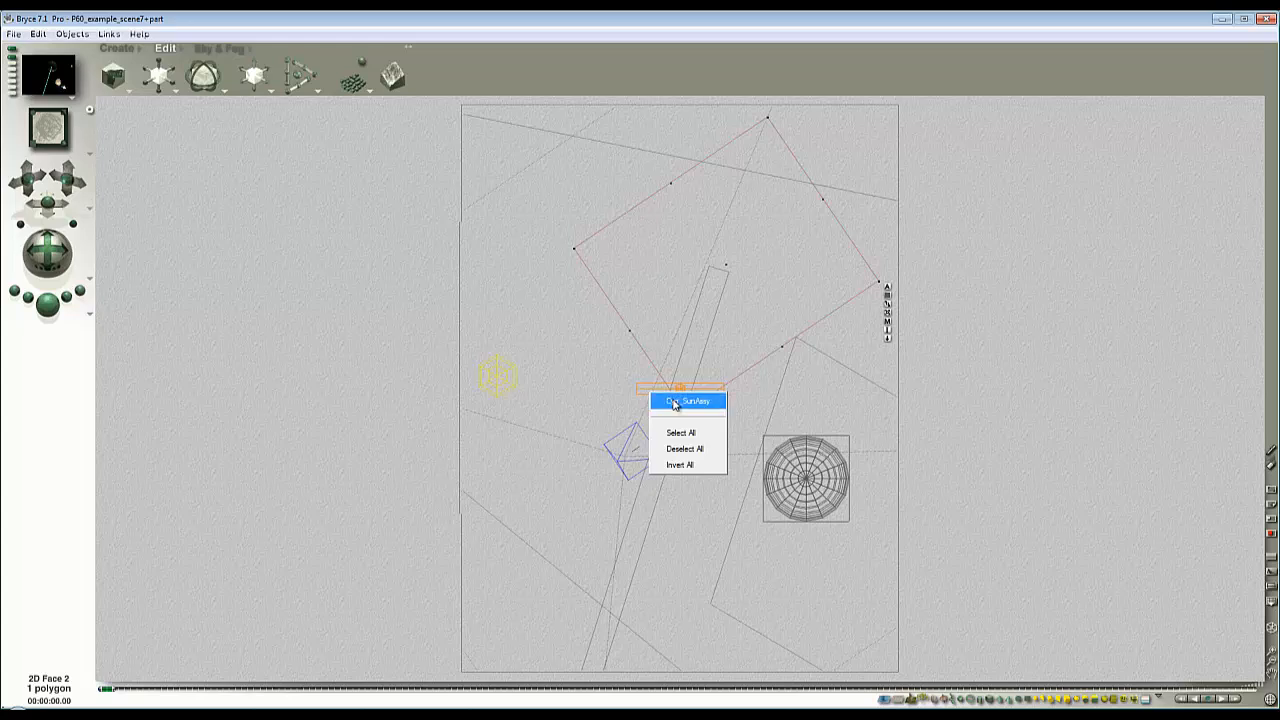
{"action": "left_click", "coordinate": [674, 402]}
{"action": "left_click", "coordinate": [667, 402]}
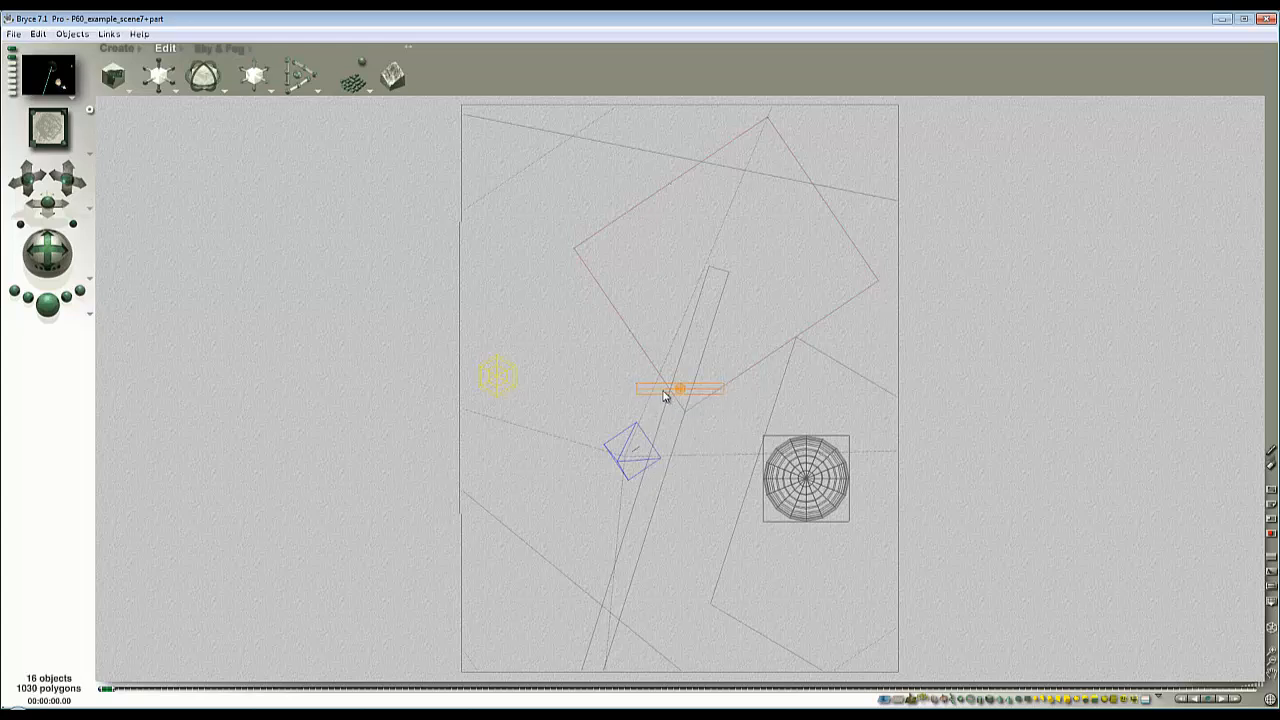
{"action": "left_click", "coordinate": [663, 391], "text": "ctrl"}
{"action": "left_click", "coordinate": [684, 401]}
- Move Cyn_SunAssy near the beam's origin and rotate its glow planes toward the camera, checking in the camera view
{"action": "key", "text": "1"}
{"action": "key", "text": "4"}
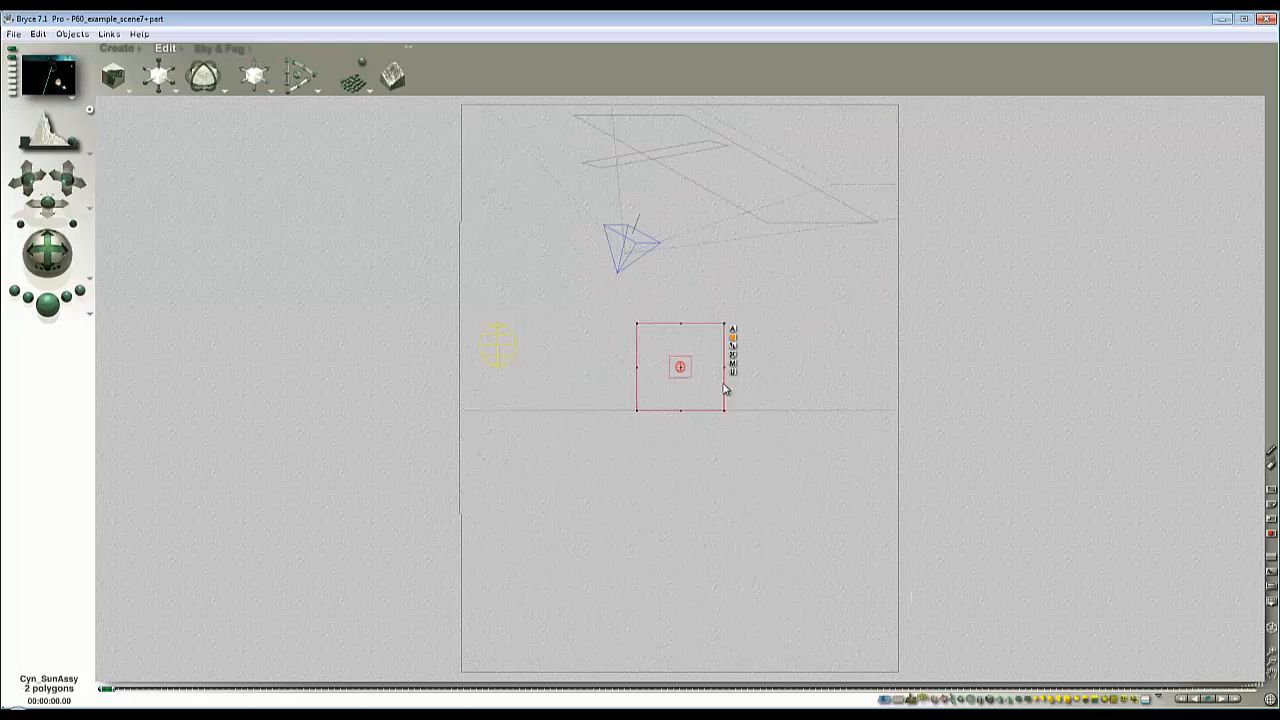
{"action": "left_click_drag", "start_coordinate": [255, 63], "coordinate": [300, 63]}
{"action": "mouse_move", "coordinate": [212, 76]}
{"action": "left_mouse_down"}
{"action": "mouse_move", "coordinate": [205, 61]}
{"action": "mouse_move", "coordinate": [219, 89]}
{"action": "mouse_move", "coordinate": [211, 72]}
{"action": "mouse_move", "coordinate": [216, 89]}
{"action": "mouse_move", "coordinate": [189, 80]}
{"action": "left_mouse_up"}
{"action": "key", "text": "1"}
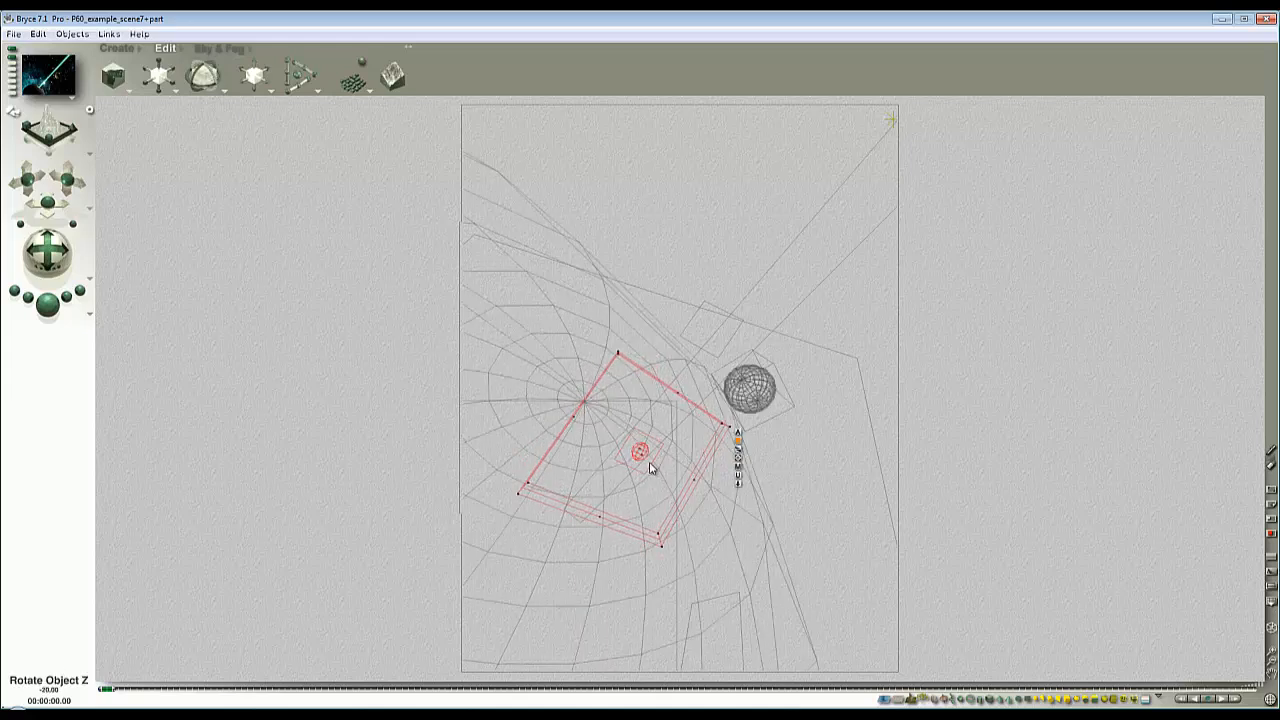
- Undo the stray move of the glow part and reselect Cyn_SunAssy among the overlapping objects
{"action": "left_click_drag", "start_coordinate": [652, 468], "coordinate": [626, 436]}
{"action": "key", "text": "ctrl+z"}
{"action": "left_click", "coordinate": [692, 441], "text": "ctrl"}
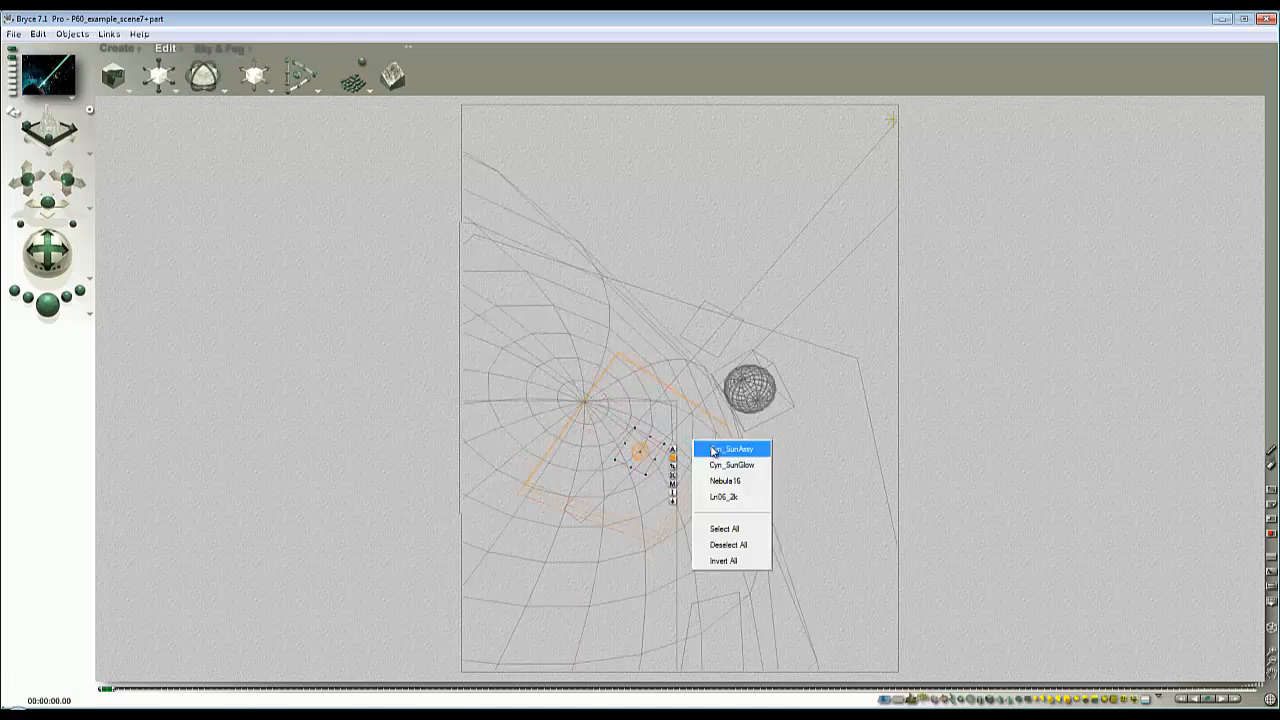
{"action": "left_click", "coordinate": [715, 450]}
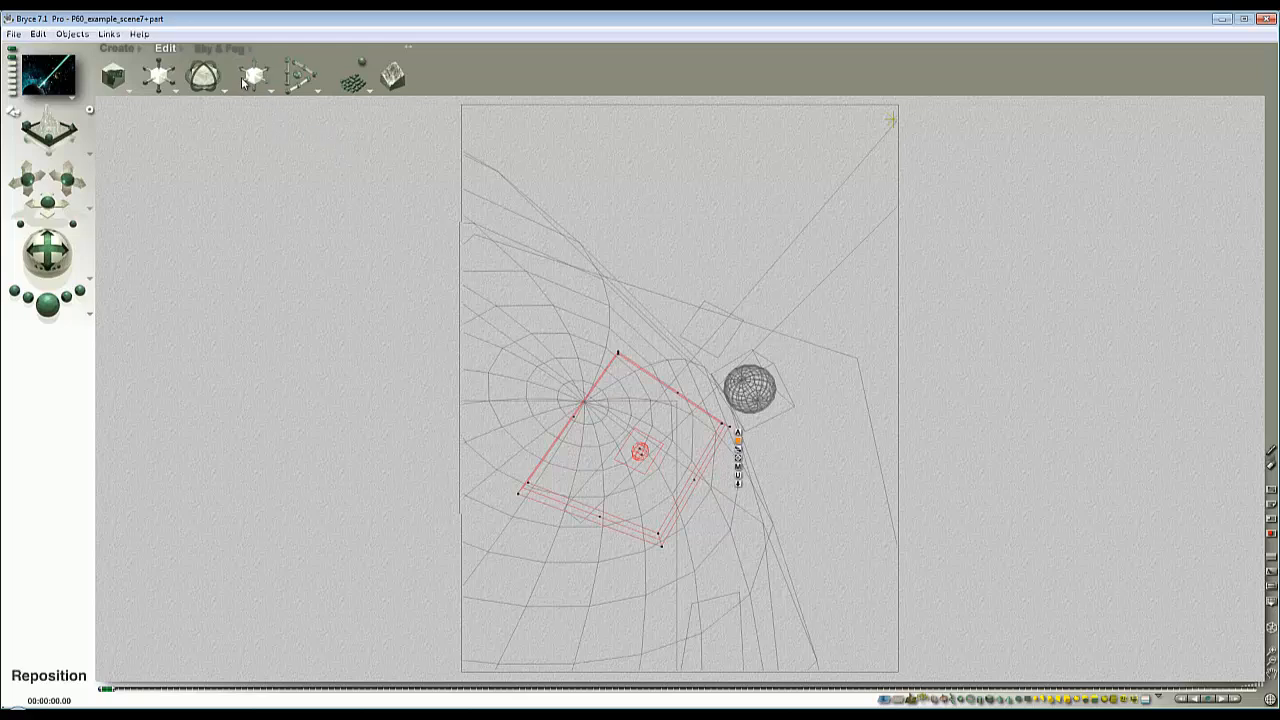
- Reposition Cyn_SunAssy along its axes until it sits on the beam's origin, test-rendering that area after the moves
{"action": "left_click_drag", "start_coordinate": [245, 86], "coordinate": [256, 70]}
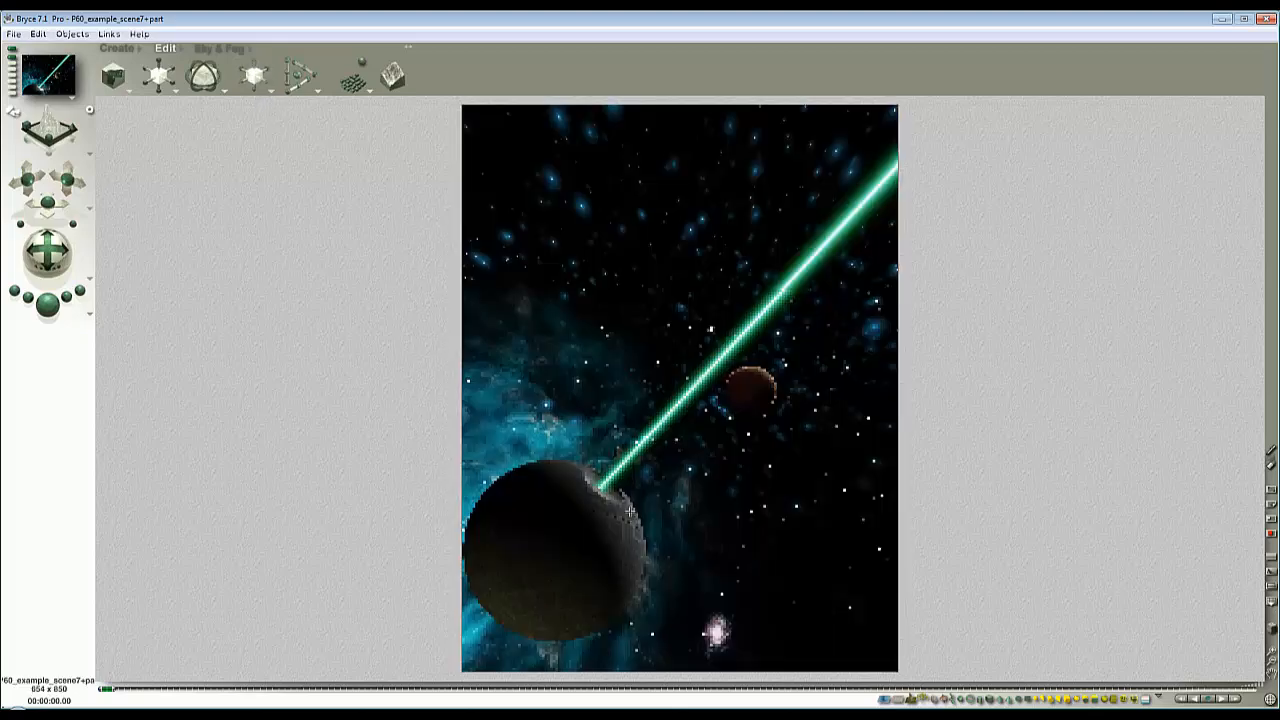
{"action": "left_click_drag", "start_coordinate": [552, 464], "coordinate": [634, 522]}
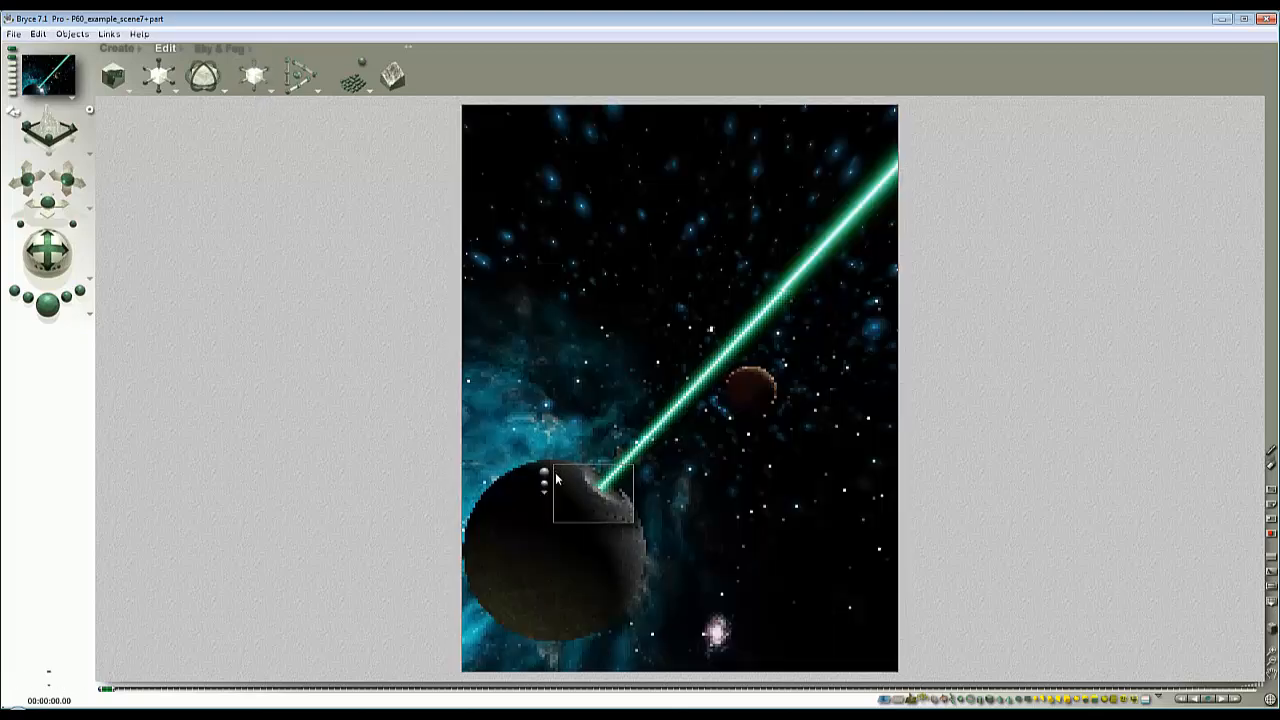
{"action": "key", "text": "Escape"}
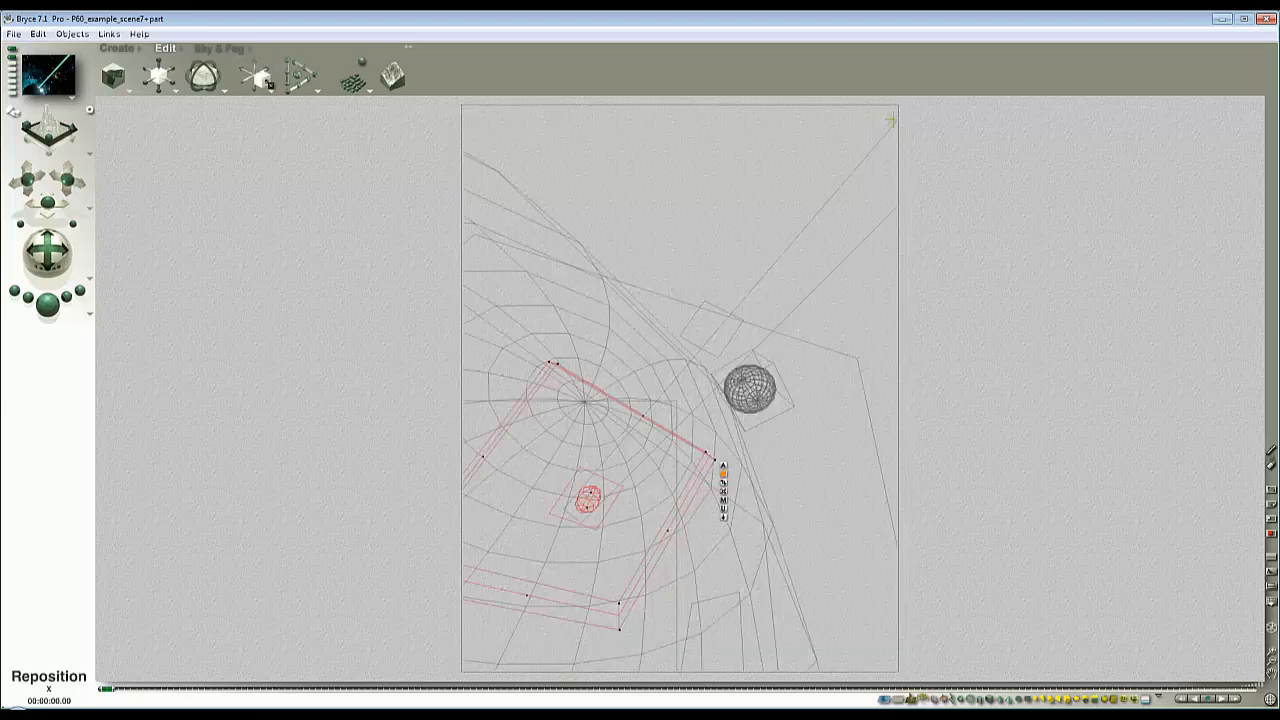
{"action": "mouse_move", "coordinate": [262, 78]}
{"action": "left_mouse_down"}
{"action": "mouse_move", "coordinate": [252, 72]}
{"action": "mouse_move", "coordinate": [264, 90]}
{"action": "mouse_move", "coordinate": [257, 64]}
{"action": "left_mouse_up"}
{"action": "key", "text": "Escape"}
{"action": "left_click_drag", "start_coordinate": [634, 531], "coordinate": [570, 463]}
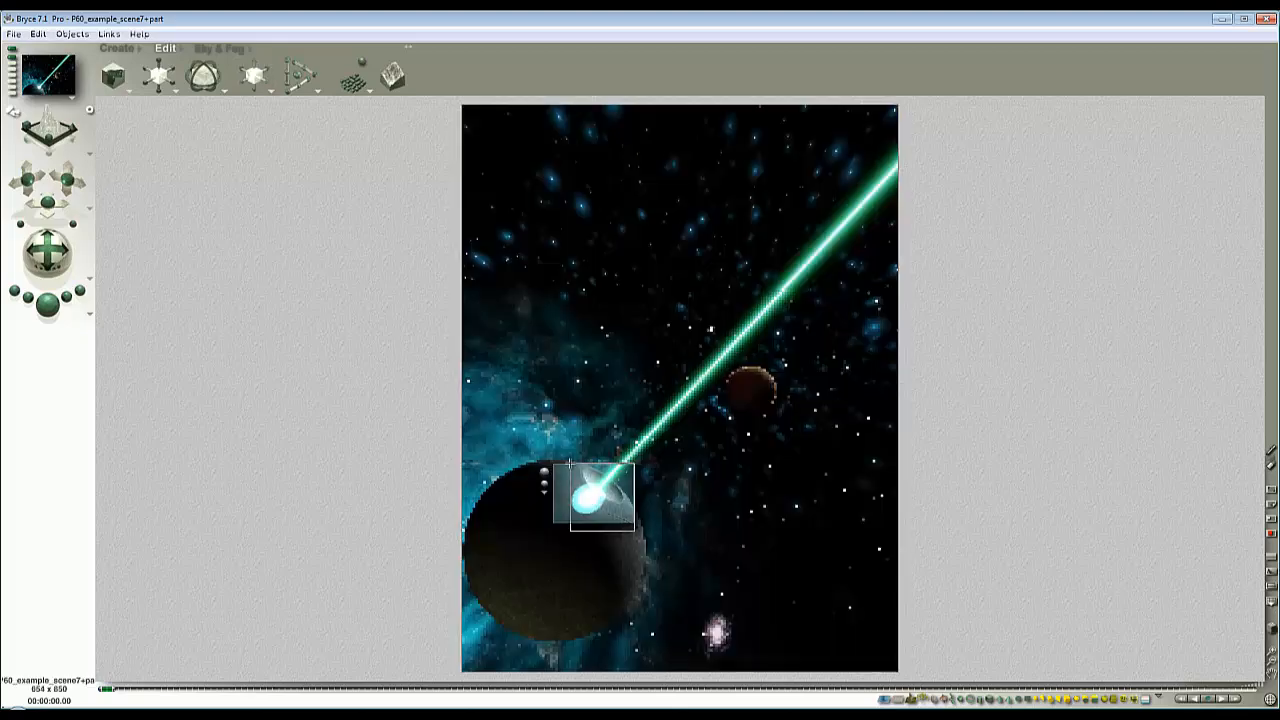
{"action": "left_click", "coordinate": [561, 472]}
{"action": "key", "text": "Escape"}
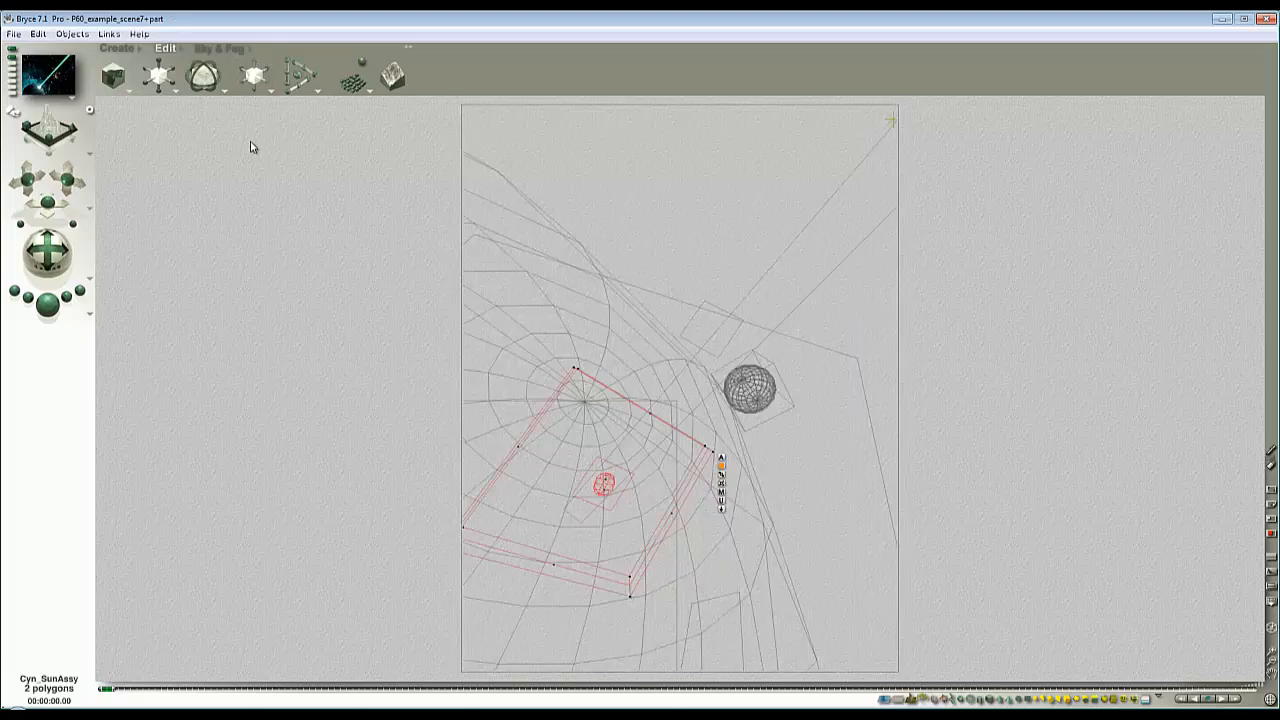
- Shrink Cyn_SunAssy uniformly to about half its size and test-render the area around the beam's origin
{"action": "left_click_drag", "start_coordinate": [165, 76], "coordinate": [159, 77]}
{"action": "key", "text": "Escape"}
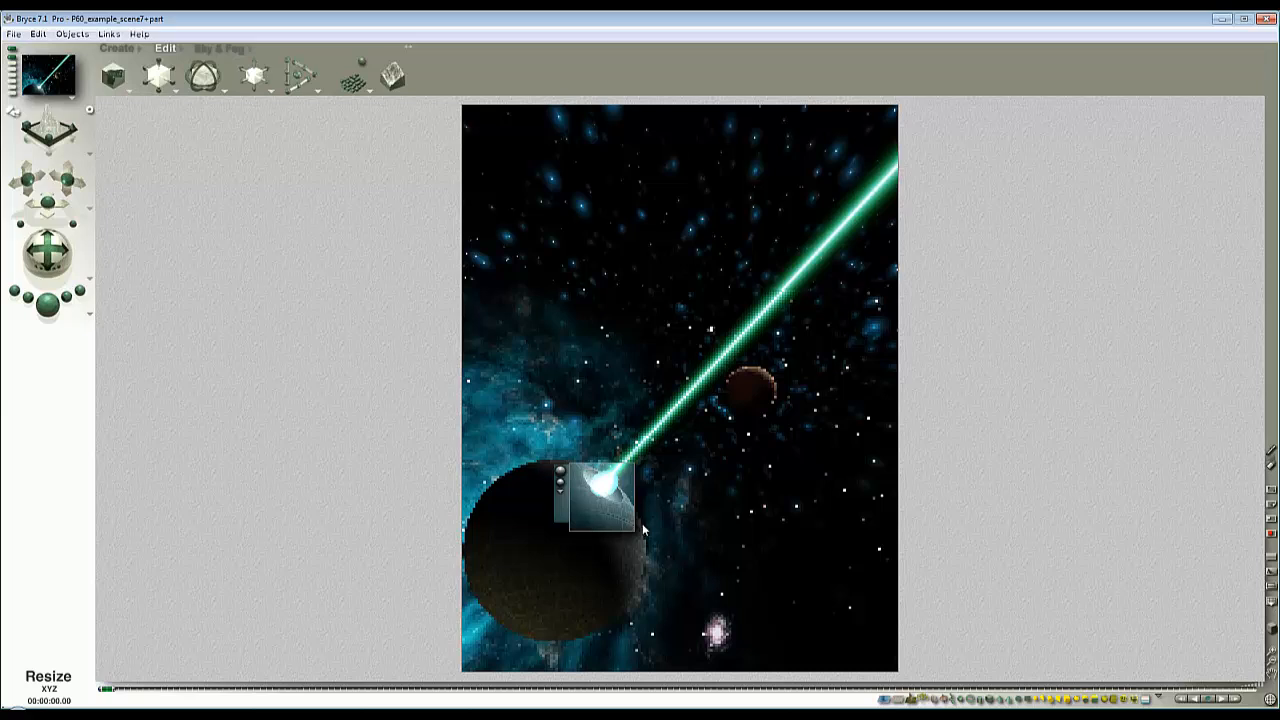
{"action": "left_click_drag", "start_coordinate": [643, 514], "coordinate": [564, 438]}
{"action": "left_click", "coordinate": [555, 448]}
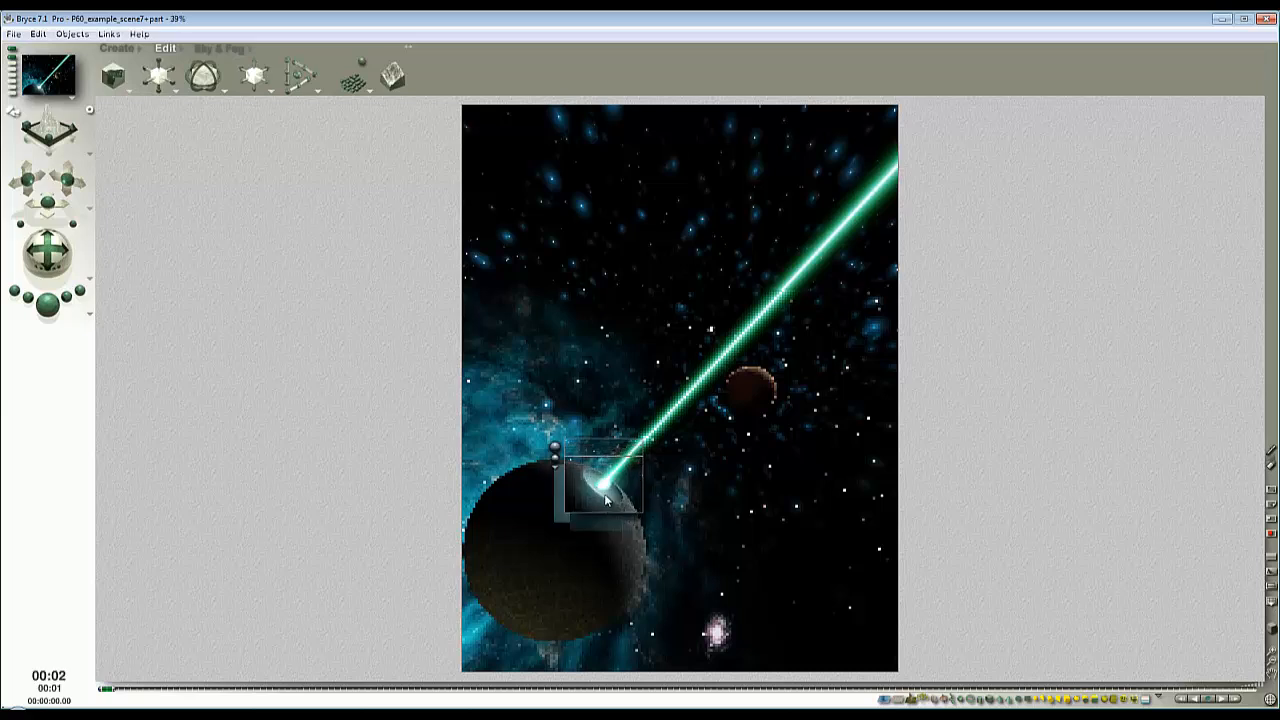
{"action": "key", "text": "Escape"}
{"action": "key", "text": "Escape"}
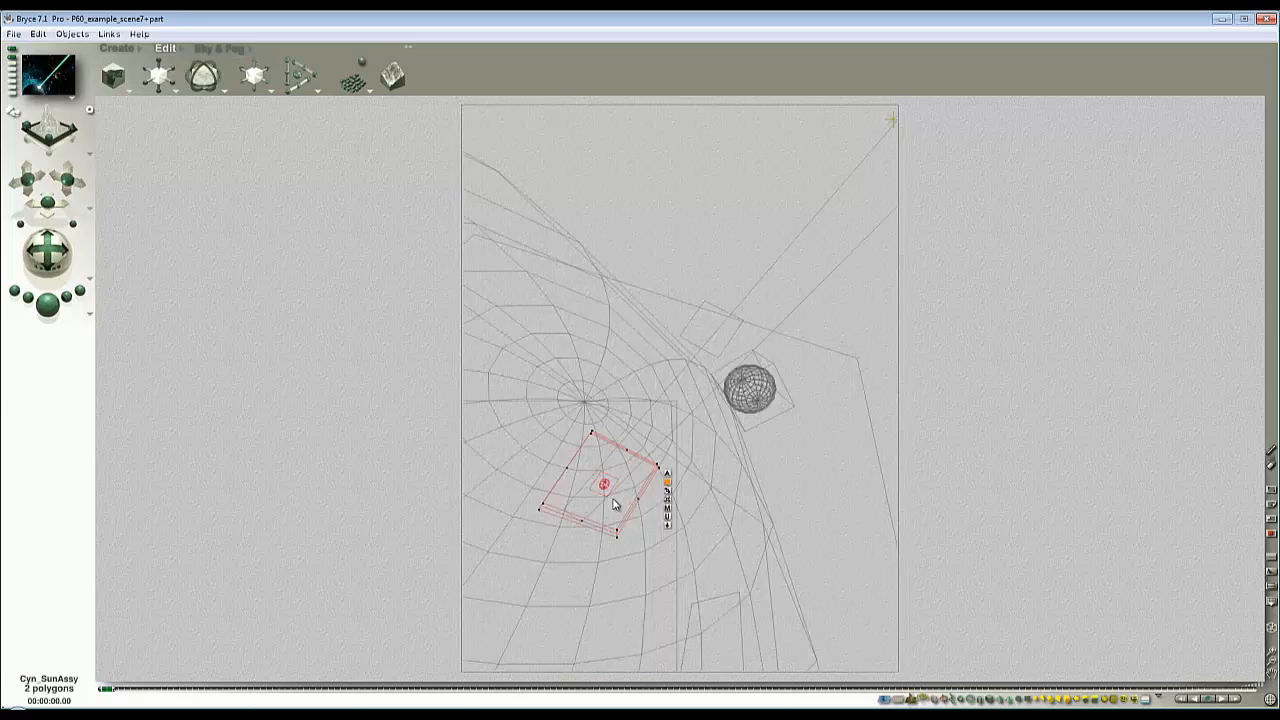
- Nudge the shrunken Cyn_SunAssy slightly to align it with the beam's origin, re-rendering the area to check the glow
{"action": "left_click_drag", "start_coordinate": [619, 493], "coordinate": [635, 488]}
{"action": "right_click", "coordinate": [624, 491]}
{"action": "left_click", "coordinate": [640, 496]}
{"action": "key", "text": "Escape"}
{"action": "left_click_drag", "start_coordinate": [577, 457], "coordinate": [637, 520]}
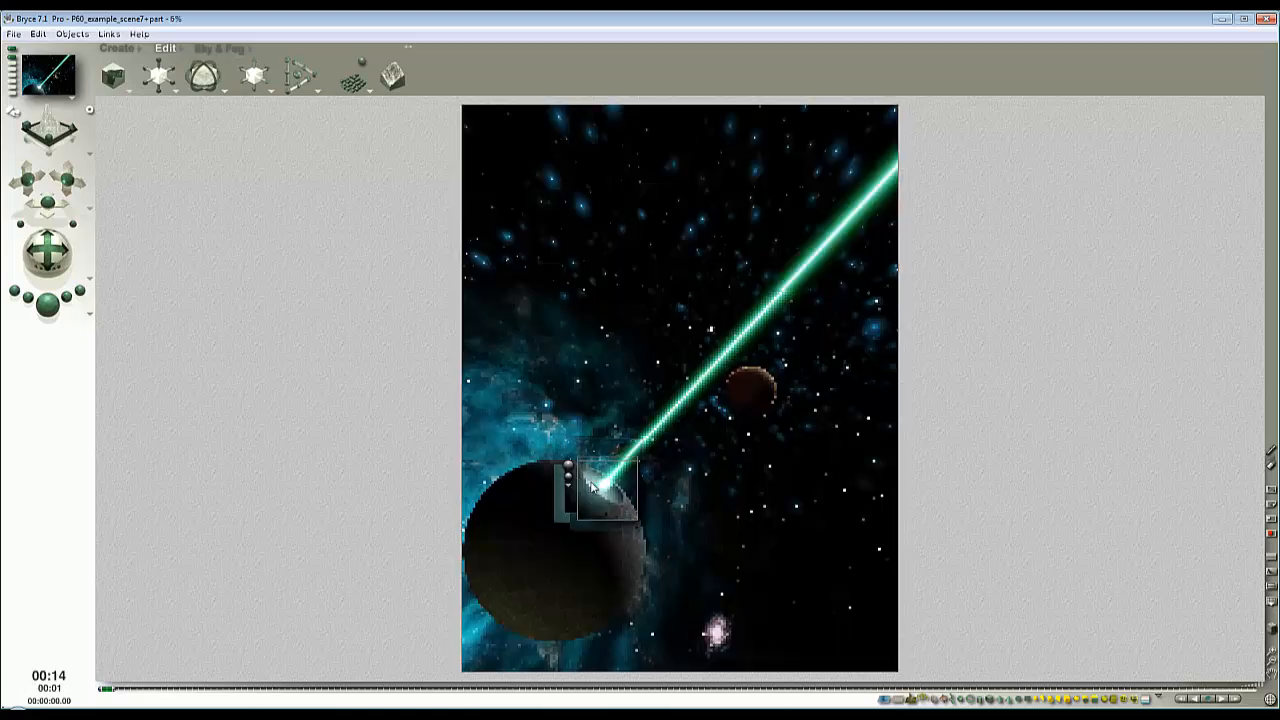
{"action": "left_click", "coordinate": [626, 491]}
{"action": "right_click", "coordinate": [627, 497]}
{"action": "left_click", "coordinate": [650, 503]}
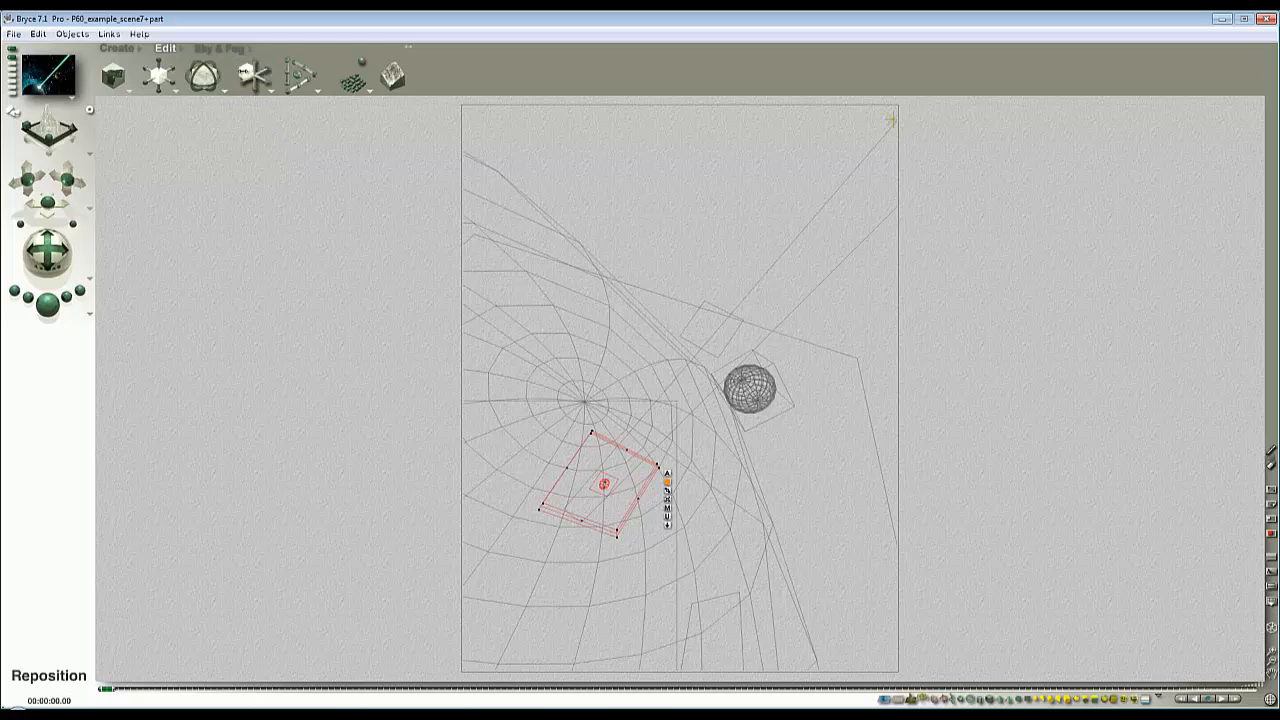
{"action": "left_click_drag", "start_coordinate": [245, 72], "coordinate": [243, 72]}
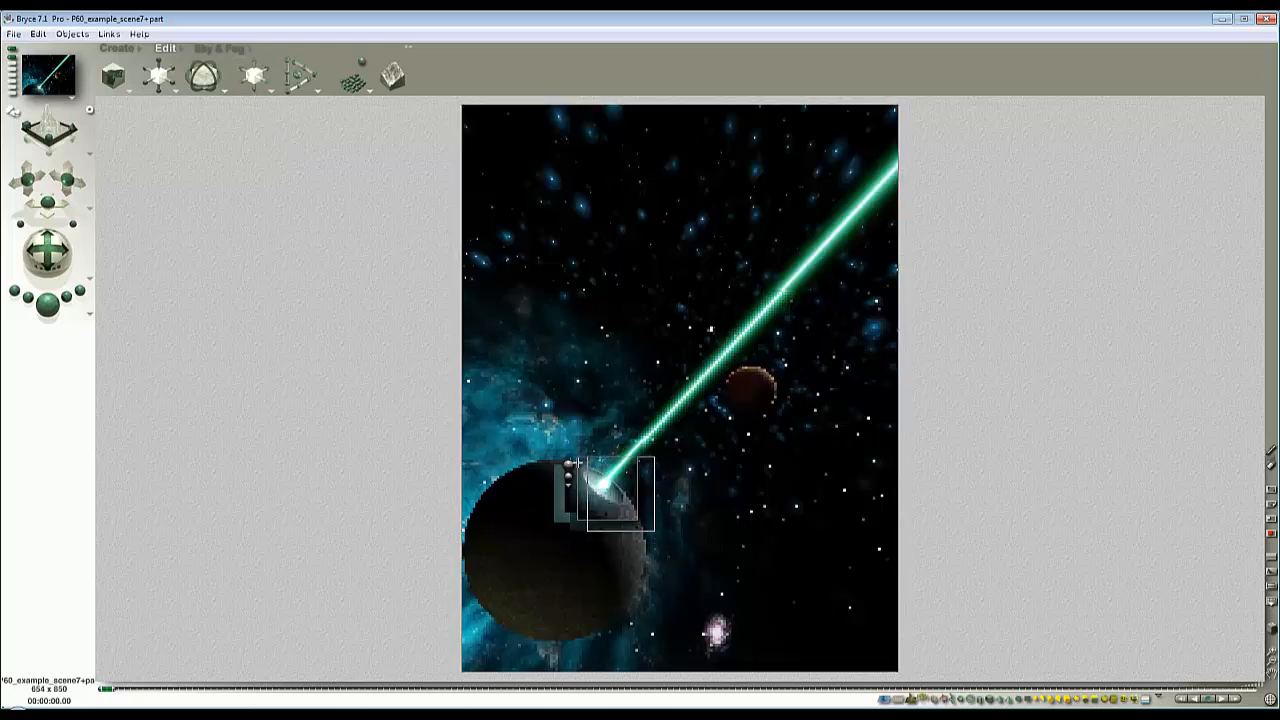
{"action": "key", "text": "Escape"}
- Fine-tune the size of Cyn_SunAssy and shift it slightly along X, checking the glow in a render of the beam's origin
{"action": "key", "text": "Escape"}
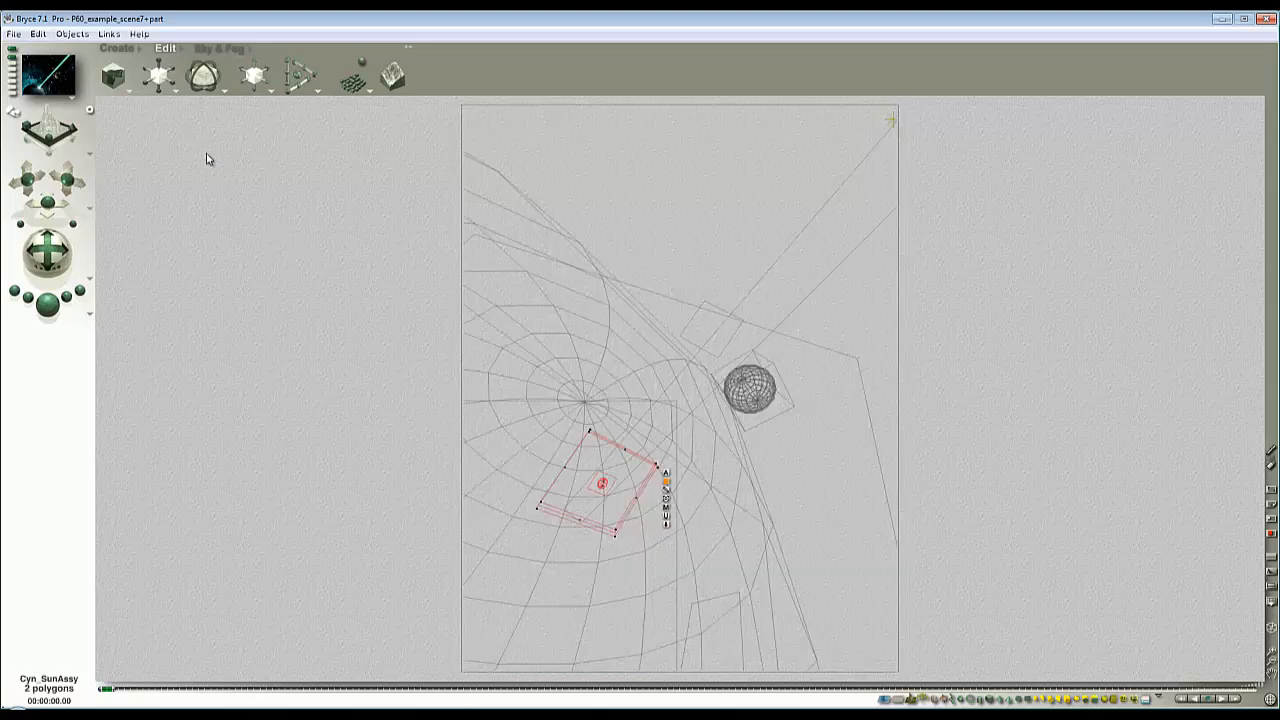
{"action": "left_click_drag", "start_coordinate": [157, 77], "coordinate": [163, 78]}
{"action": "key", "text": "Escape"}
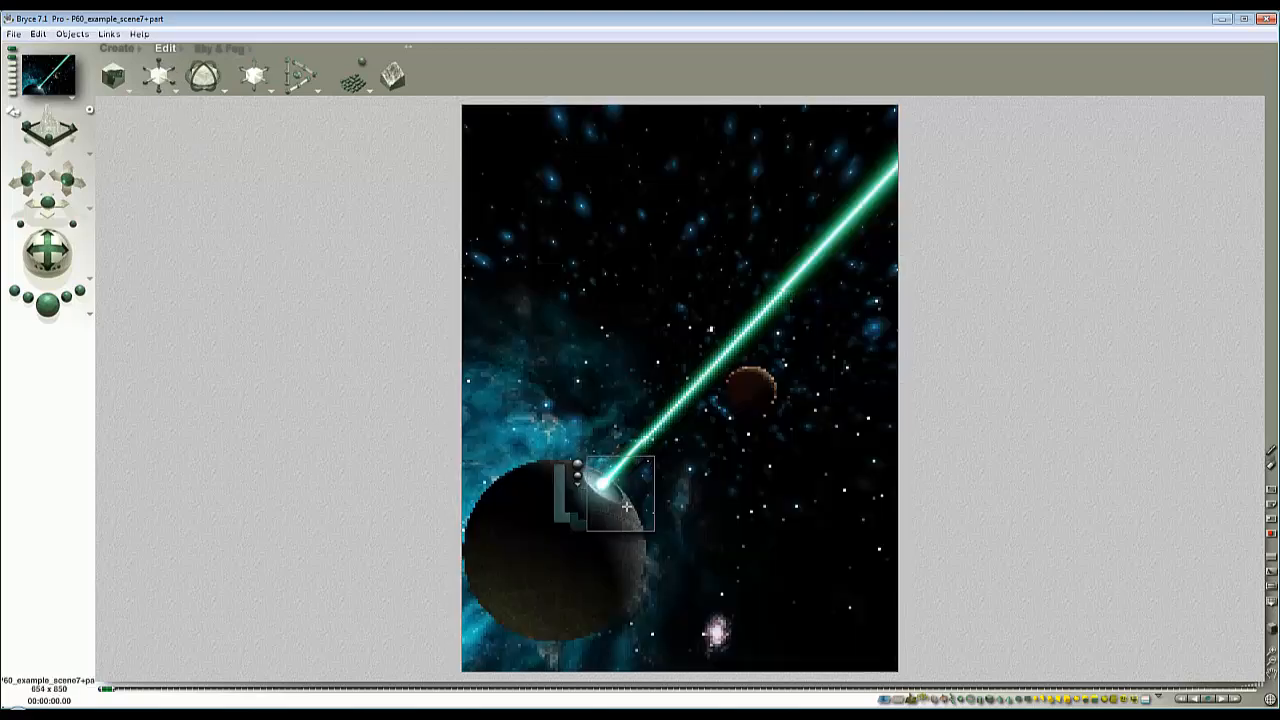
{"action": "left_click_drag", "start_coordinate": [565, 438], "coordinate": [635, 522]}
{"action": "left_click", "coordinate": [556, 447]}
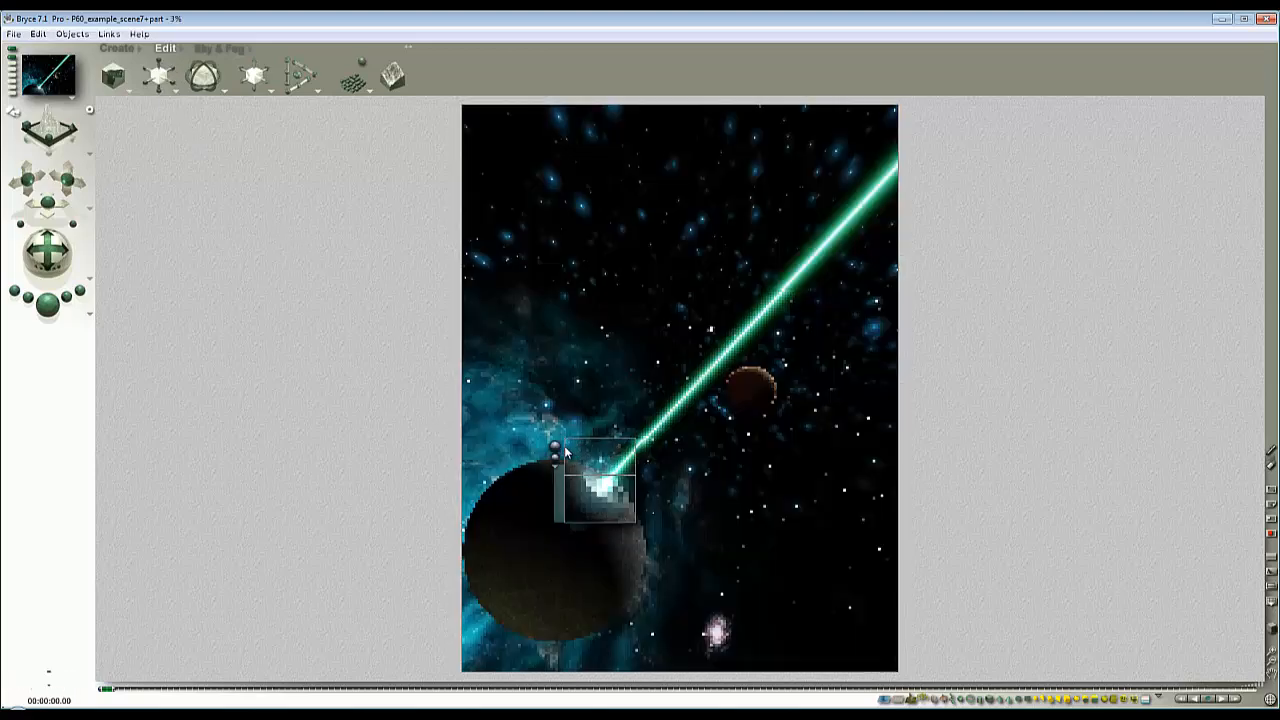
{"action": "left_click", "coordinate": [605, 499]}
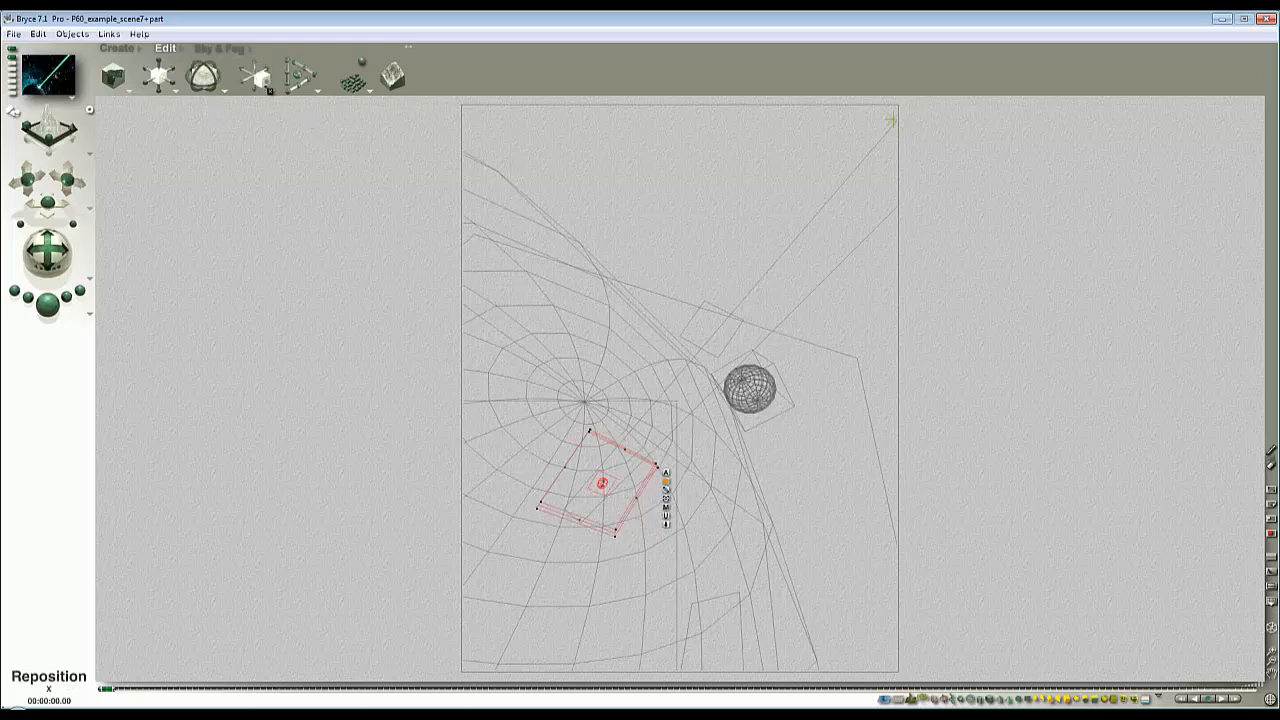
{"action": "left_click_drag", "start_coordinate": [262, 84], "coordinate": [265, 85]}
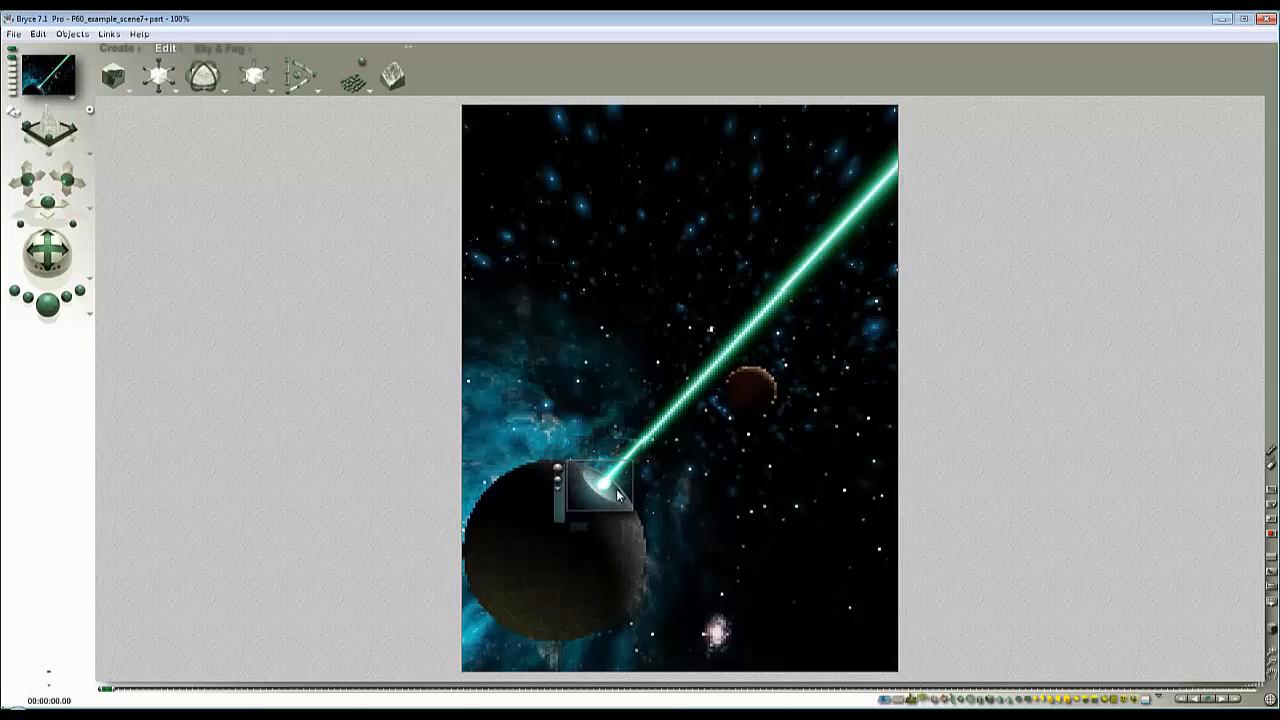
{"action": "key", "text": "Escape"}
- Duplicate the beam plane 2D Face 1, shrink the copy to a short beam, and angle it near the beam's origin
{"action": "left_click", "coordinate": [720, 352], "text": "ctrl"}
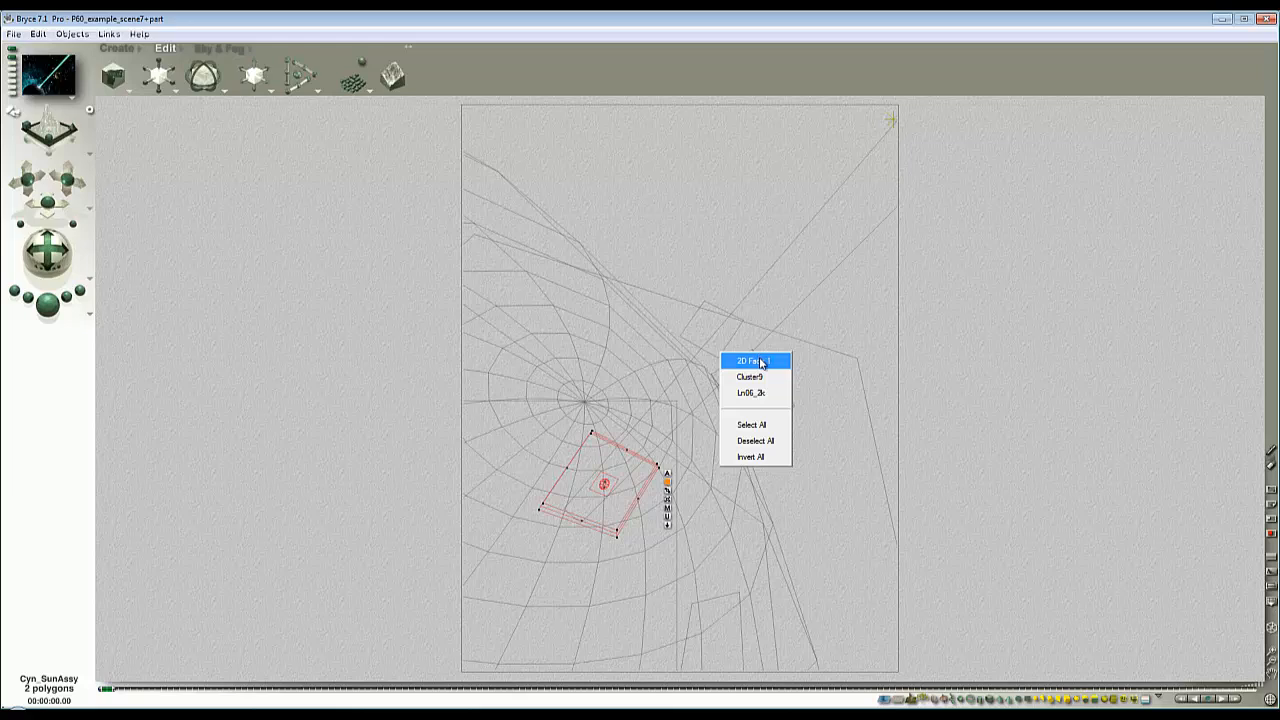
{"action": "left_click", "coordinate": [758, 361]}
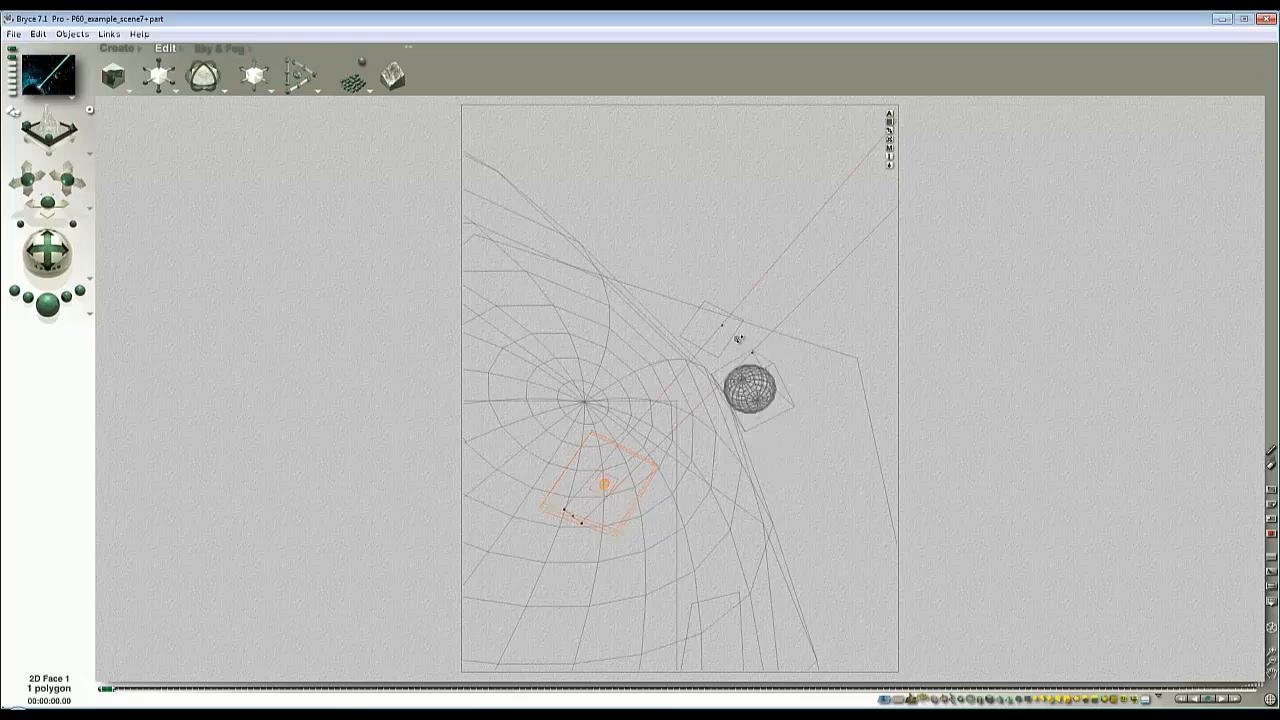
{"action": "left_click_drag", "start_coordinate": [164, 71], "coordinate": [160, 70]}
{"action": "left_click_drag", "start_coordinate": [827, 252], "coordinate": [702, 344]}
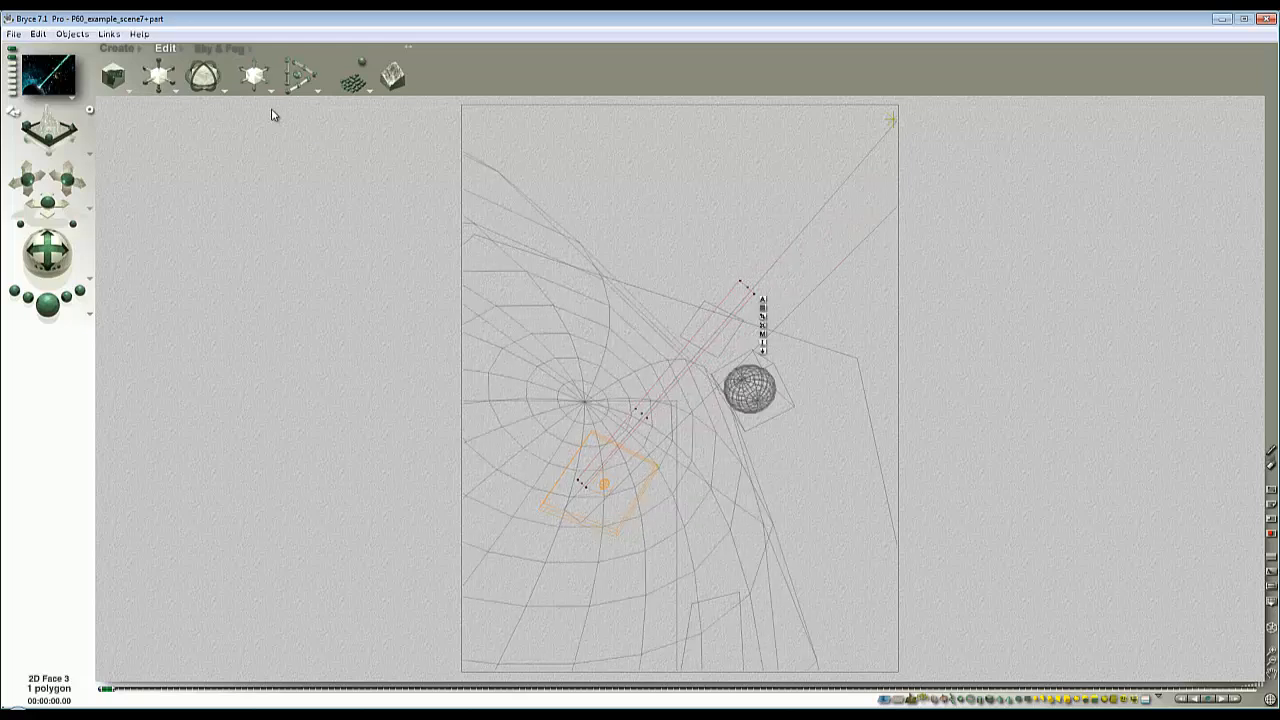
{"action": "left_click_drag", "start_coordinate": [163, 80], "coordinate": [157, 79]}
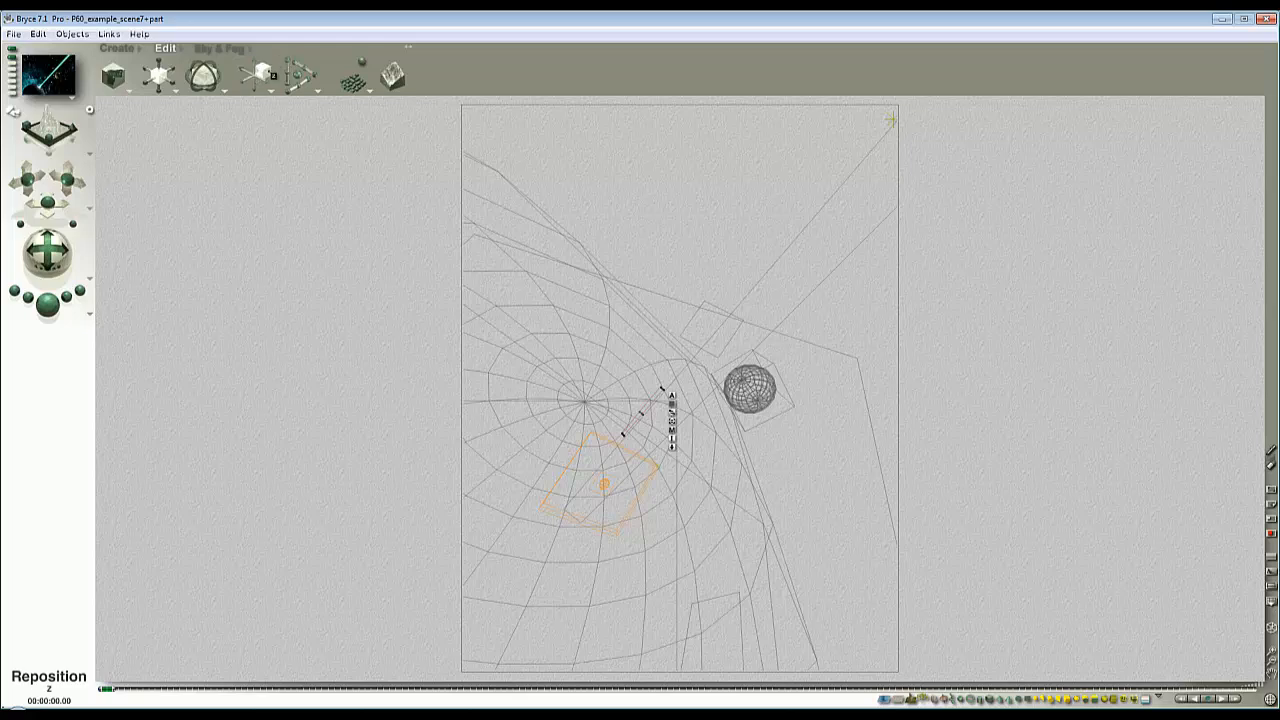
{"action": "left_click_drag", "start_coordinate": [204, 75], "coordinate": [192, 75]}
{"action": "left_click_drag", "start_coordinate": [667, 404], "coordinate": [644, 442]}
- Test-render the area around the beam's origin to check the placement and angle of the short beam copy
{"action": "key", "text": "Escape"}
{"action": "left_click_drag", "start_coordinate": [674, 519], "coordinate": [594, 438]}
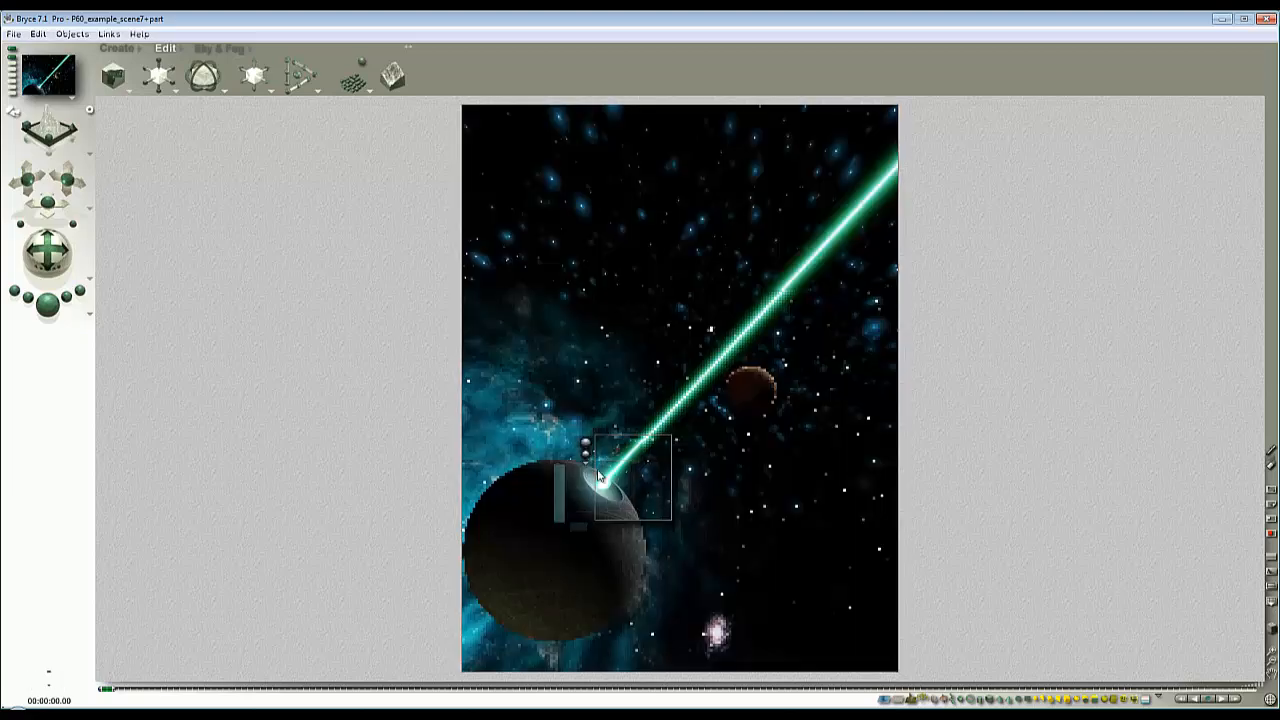
{"action": "key", "text": "Escape"}
{"action": "key", "text": "Escape"}
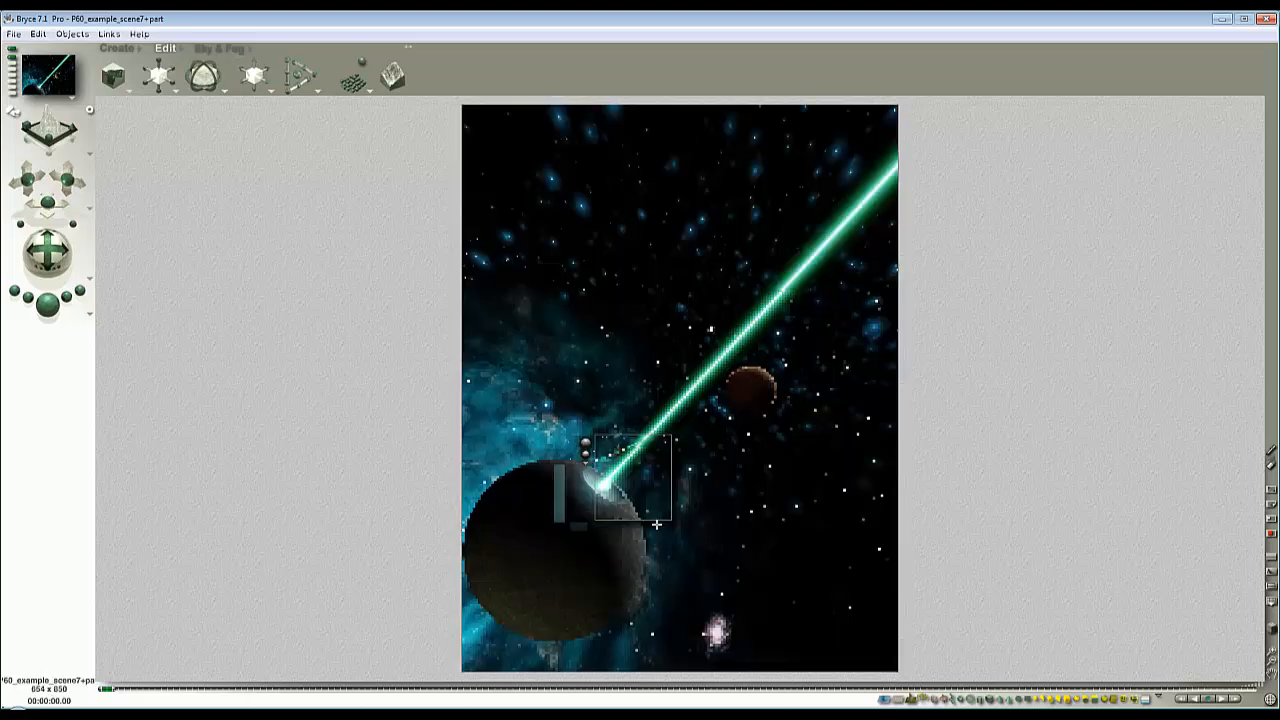
{"action": "key", "text": "Escape"}
{"action": "key", "text": "Escape"}
{"action": "left_click_drag", "start_coordinate": [663, 515], "coordinate": [555, 417]}
{"action": "left_click", "coordinate": [546, 425]}
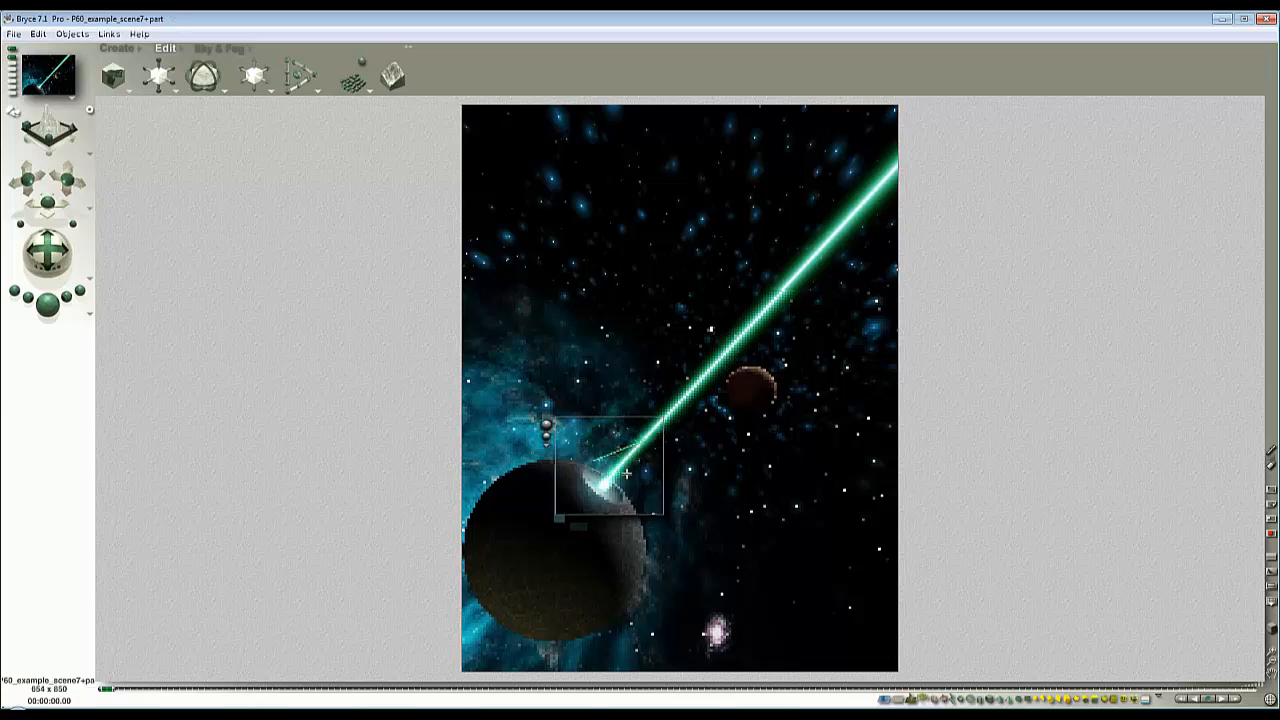
{"action": "key", "text": "Escape"}
- Select 2D Face 3 among the overlapping objects, move it closer to the beam's origin and test-render the area
{"action": "left_click", "coordinate": [633, 450], "text": "ctrl"}
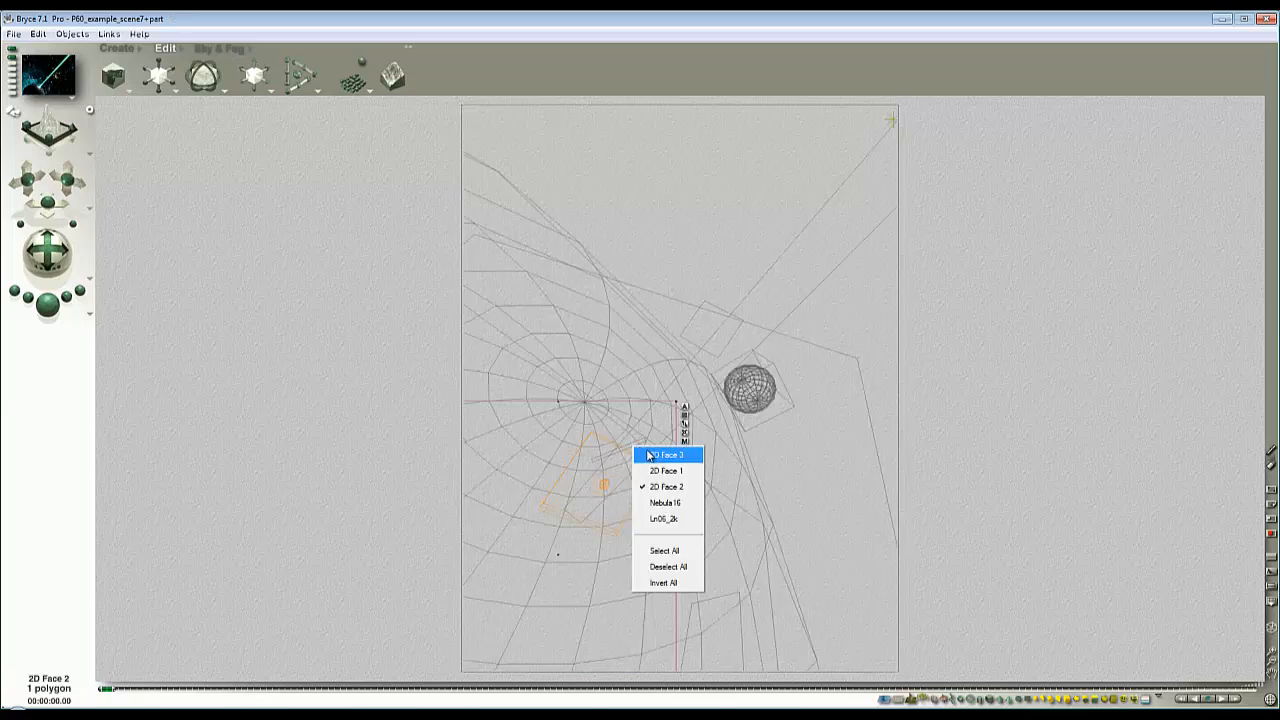
{"action": "left_click", "coordinate": [656, 457]}
{"action": "left_click_drag", "start_coordinate": [633, 448], "coordinate": [617, 452]}
{"action": "key", "text": "Escape"}
{"action": "left_click_drag", "start_coordinate": [637, 498], "coordinate": [570, 439]}
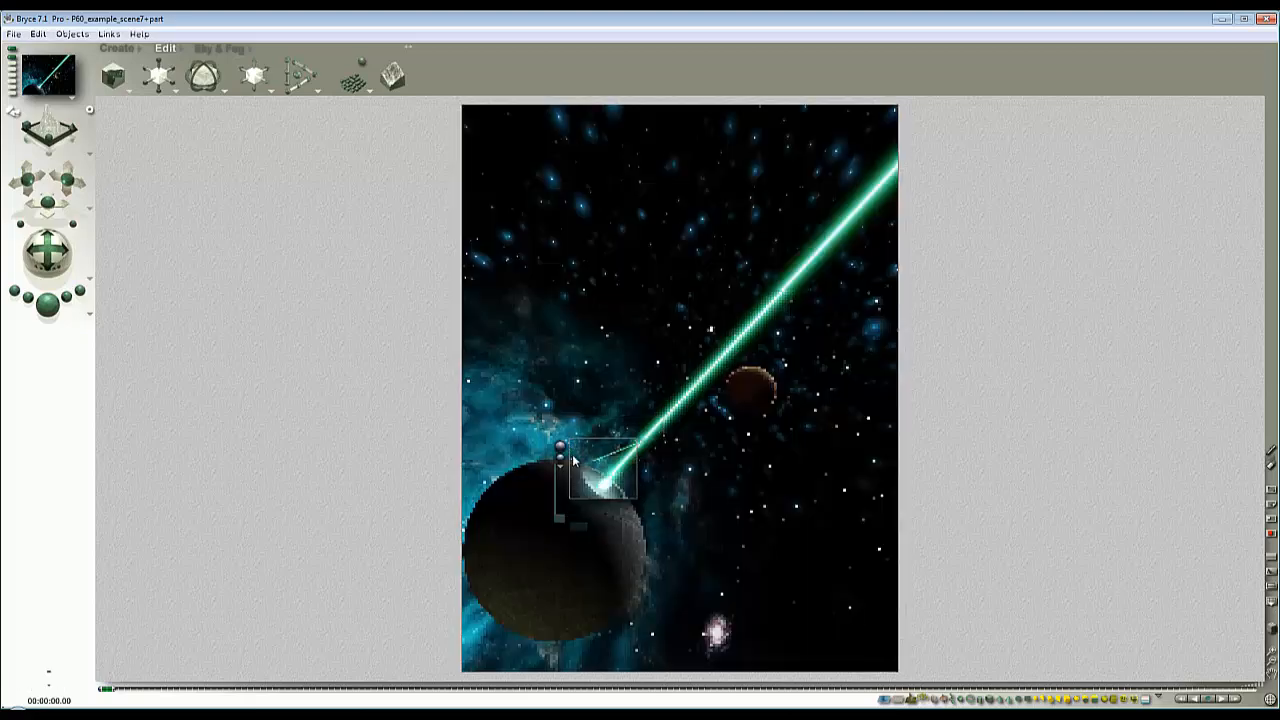
{"action": "key", "text": "Escape"}
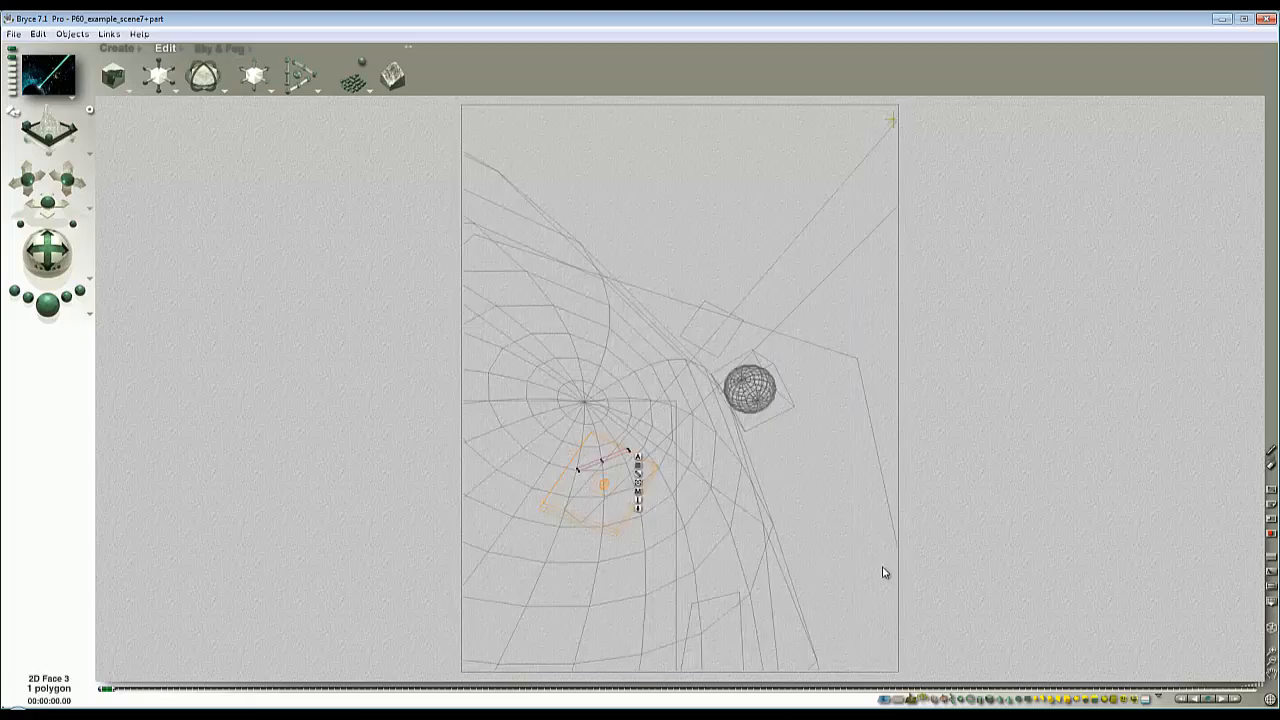
- Set the display mode to Default Mixed and turn on the Additive option in the material of 2D Face 3
{"action": "left_click", "coordinate": [1272, 630]}
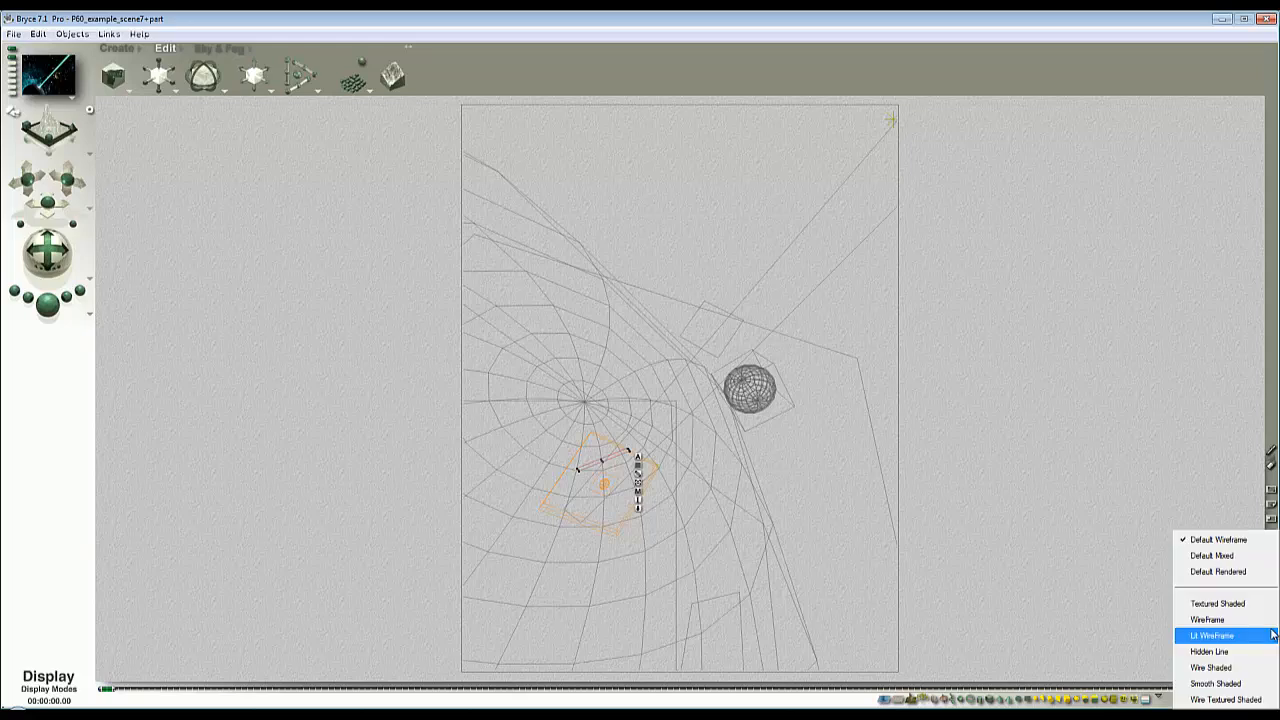
{"action": "left_click", "coordinate": [1240, 556]}
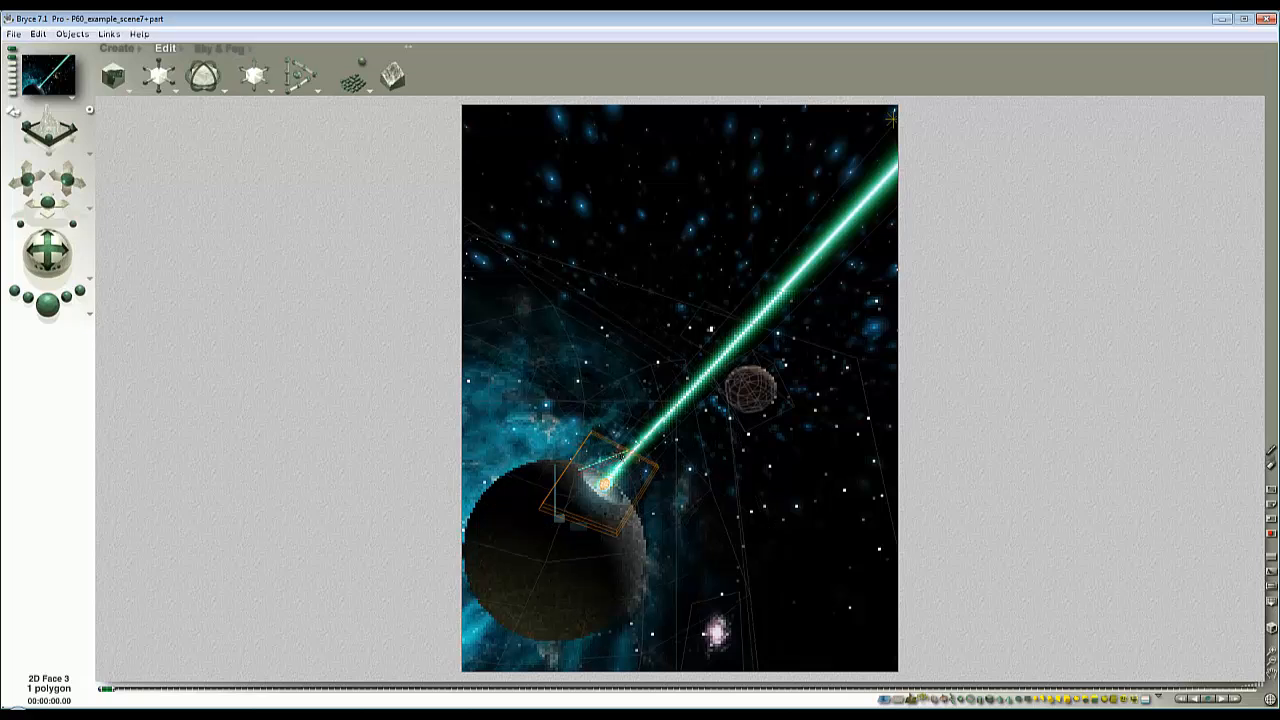
{"action": "left_click", "coordinate": [645, 493]}
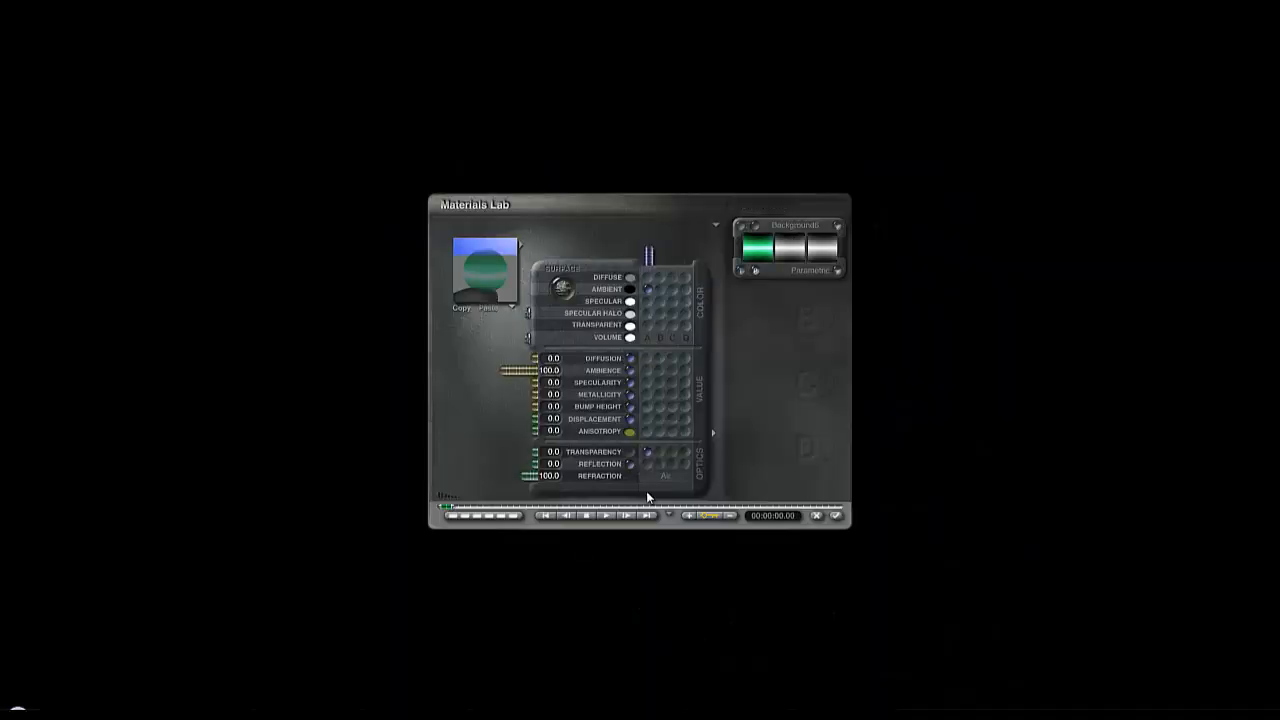
{"action": "left_click", "coordinate": [717, 224]}
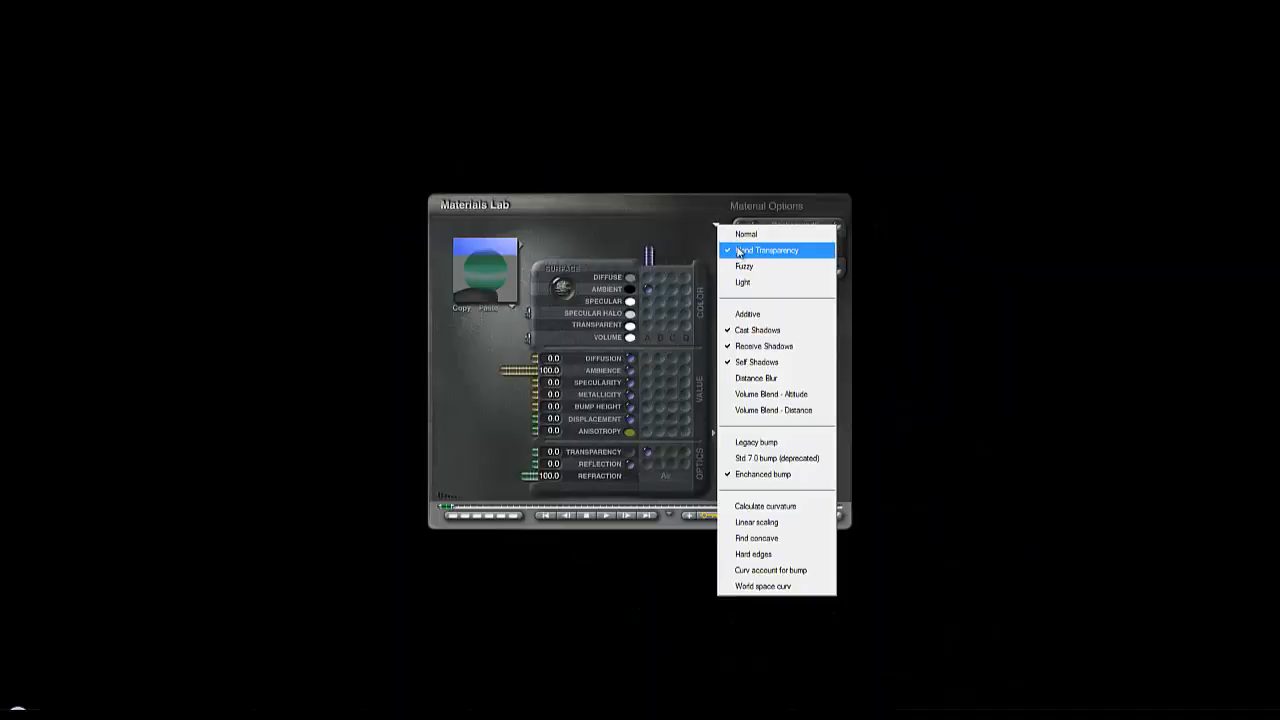
{"action": "left_click", "coordinate": [802, 510]}
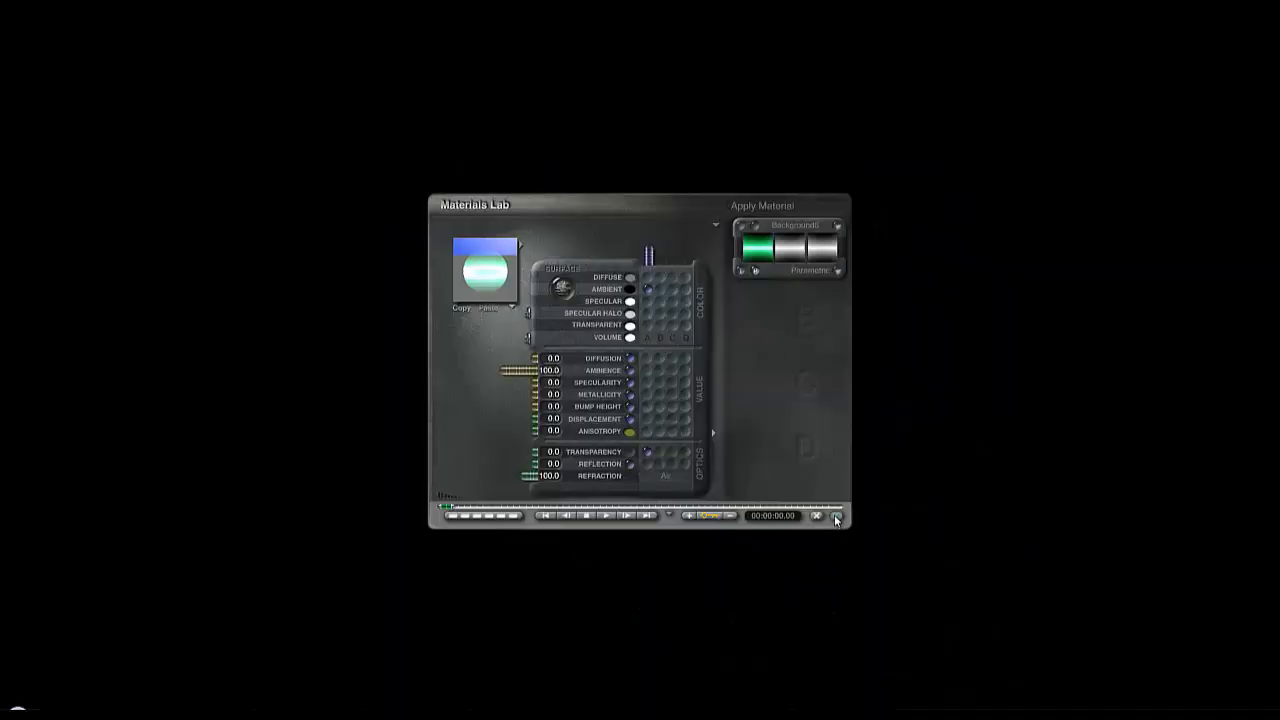
{"action": "left_click", "coordinate": [836, 515]}
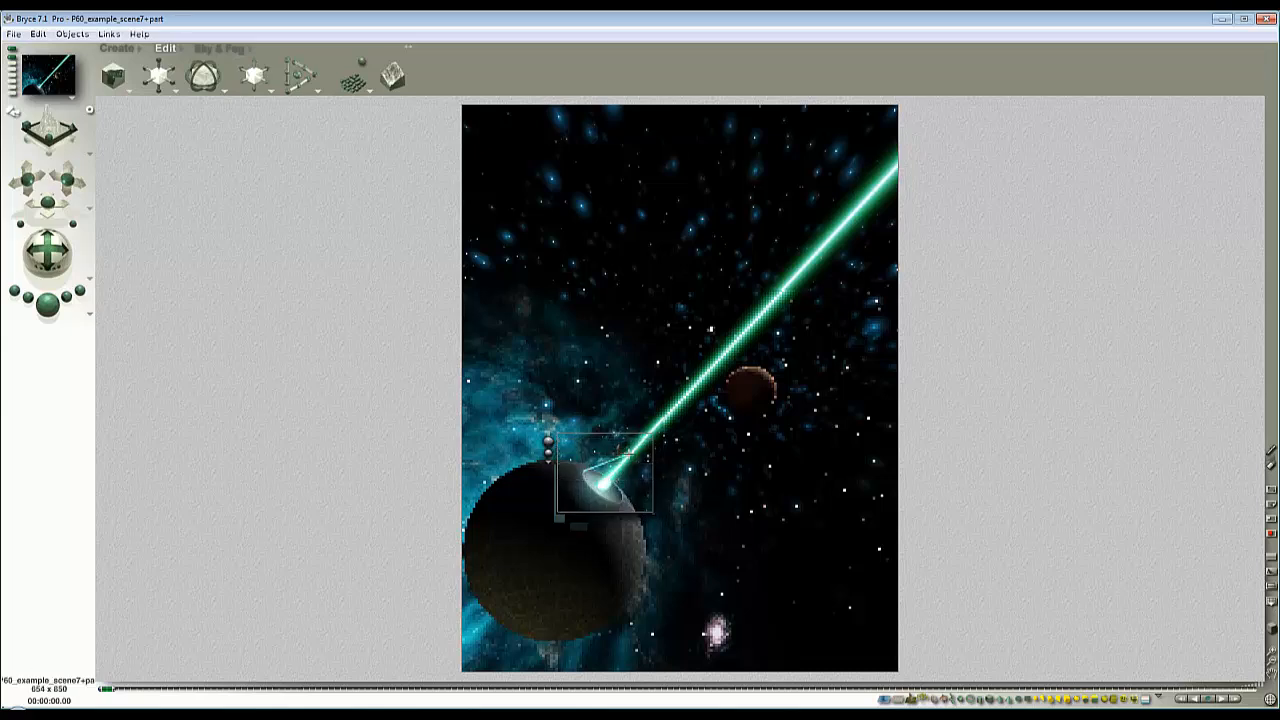
{"action": "left_click", "coordinate": [622, 466]}
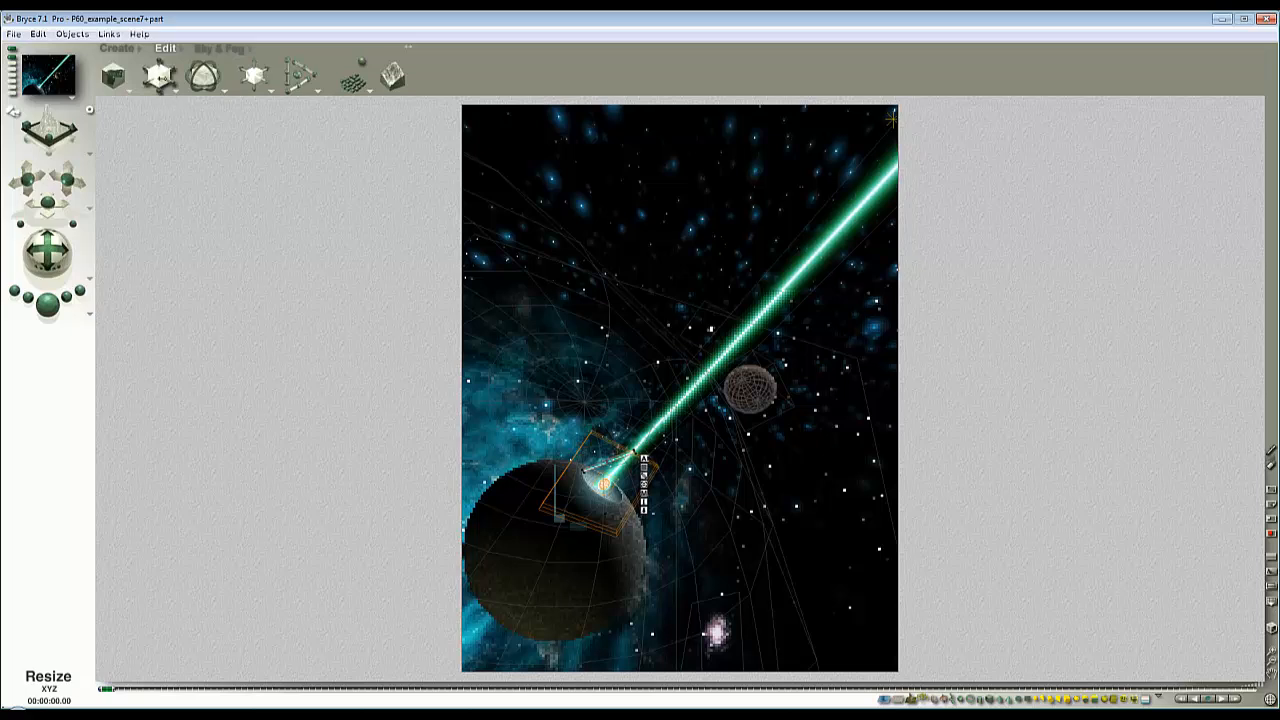
- Resize and rotate the short beam copy 2D Face 4, placing its upper end where the short beams converge on the main beam
{"action": "left_click_drag", "start_coordinate": [159, 77], "coordinate": [236, 150]}
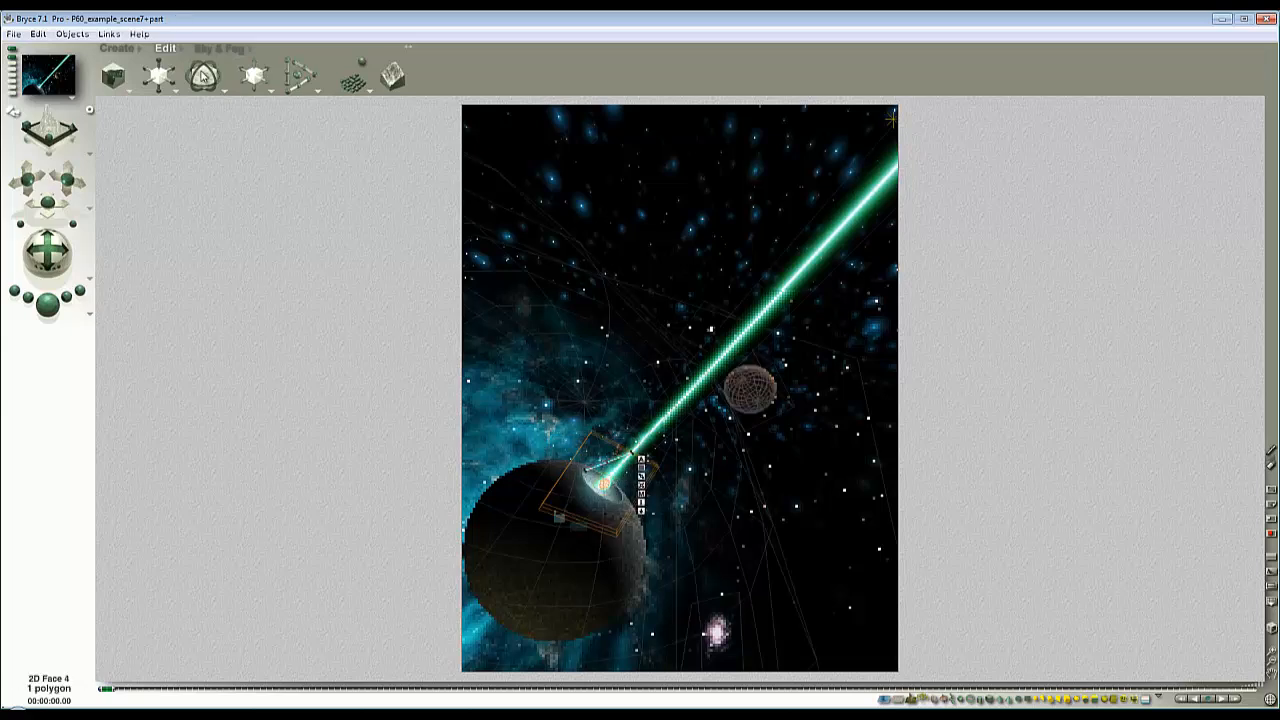
{"action": "left_click_drag", "start_coordinate": [203, 76], "coordinate": [209, 76]}
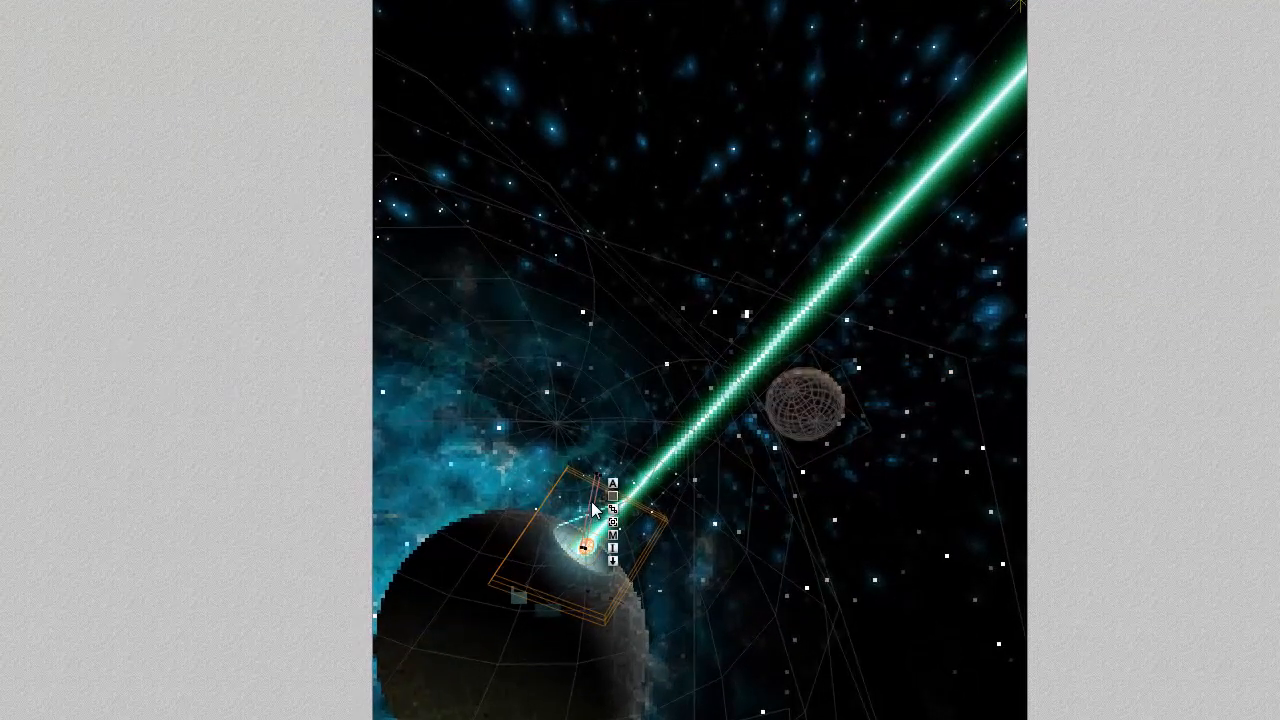
{"action": "left_click_drag", "start_coordinate": [592, 503], "coordinate": [610, 517]}
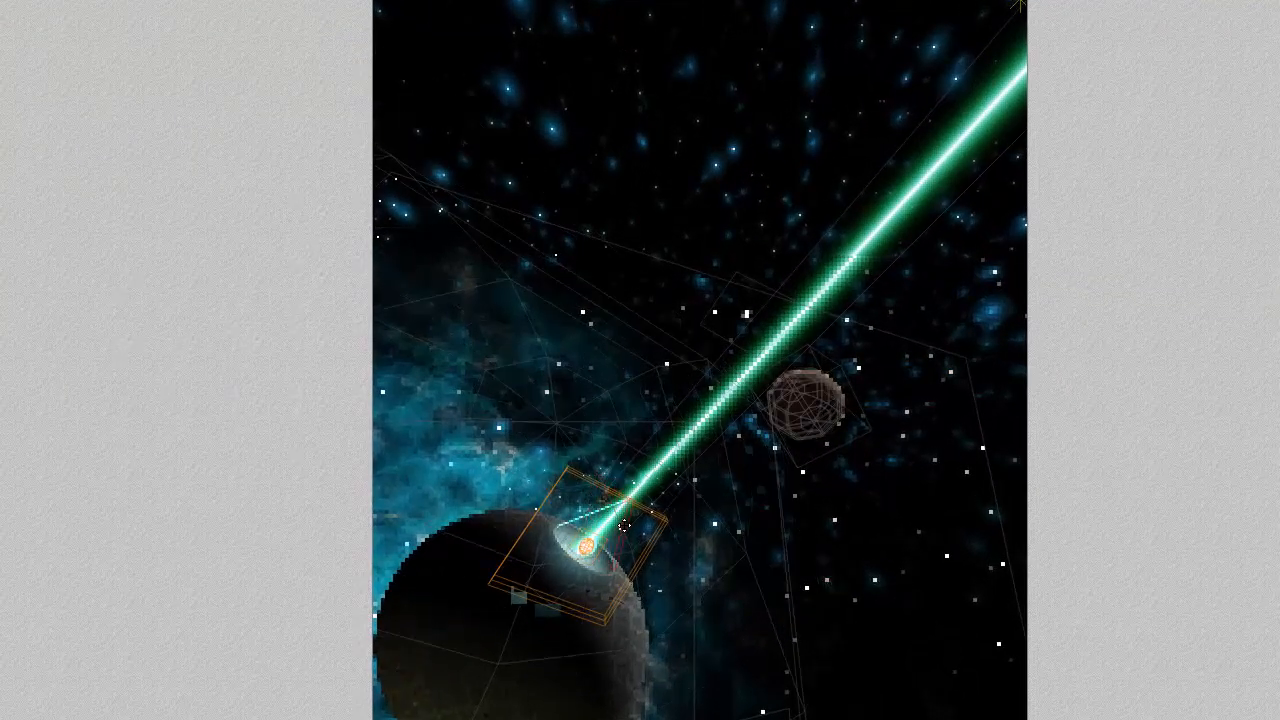
{"action": "left_click_drag", "start_coordinate": [620, 524], "coordinate": [617, 535]}
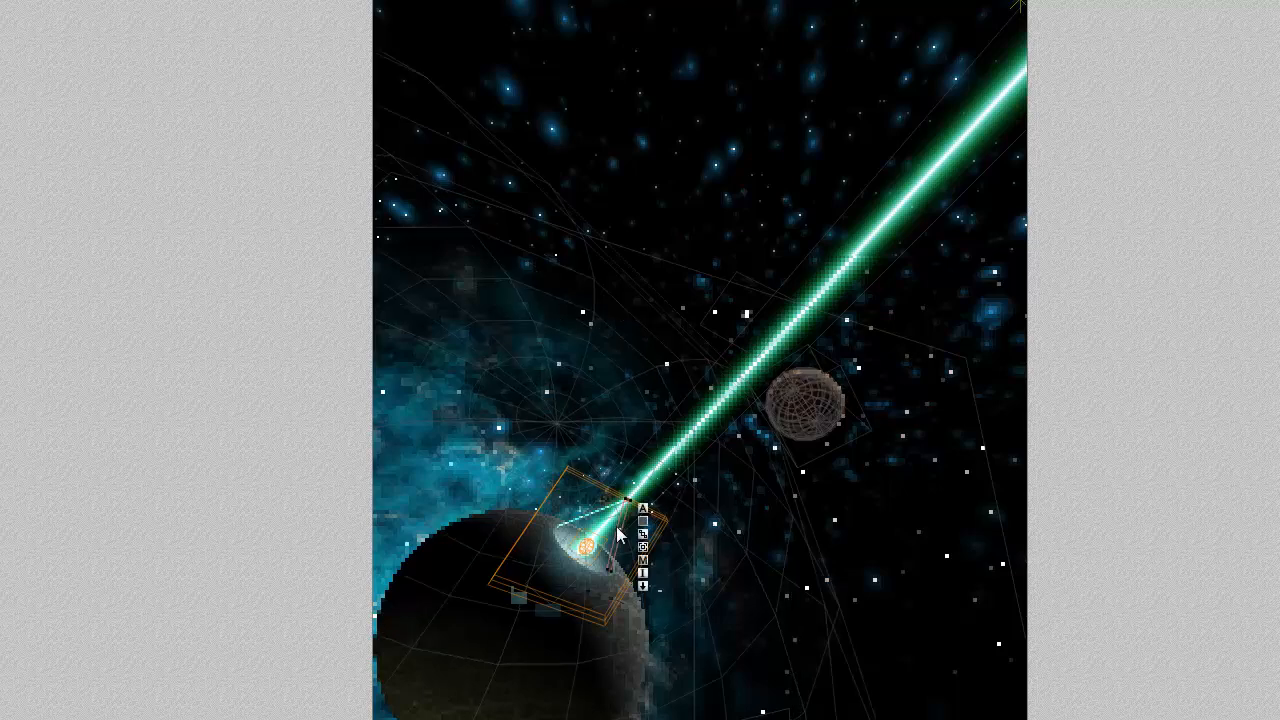
- Test-render the area around the beam's origin to check the placement of 2D Face 4
{"action": "left_click", "coordinate": [0, 384]}
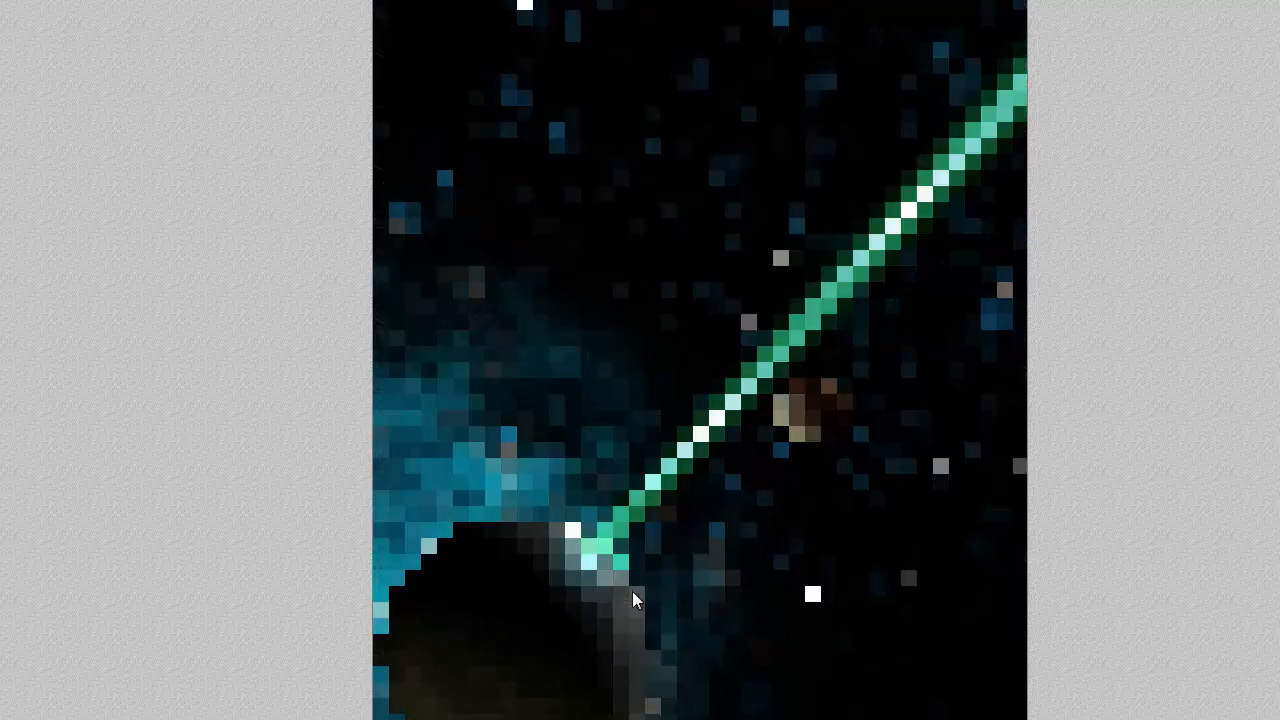
{"action": "left_click_drag", "start_coordinate": [647, 591], "coordinate": [572, 482]}
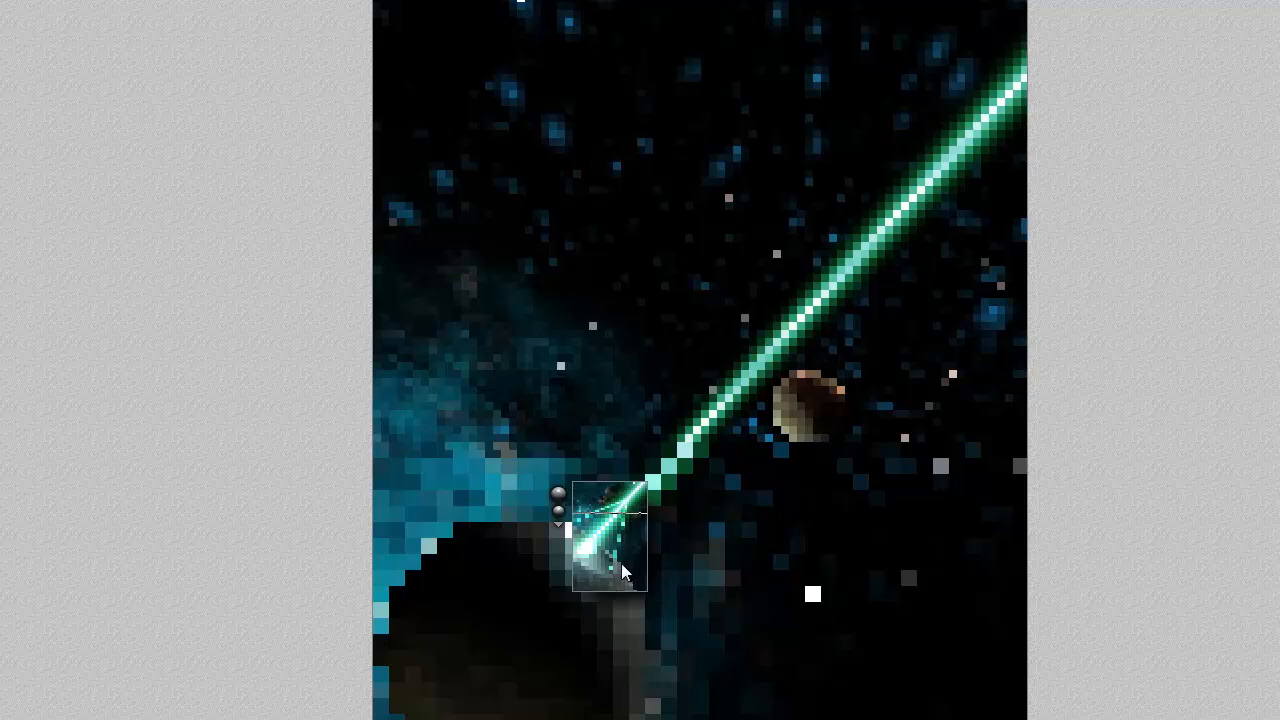
{"action": "left_click", "coordinate": [605, 533]}
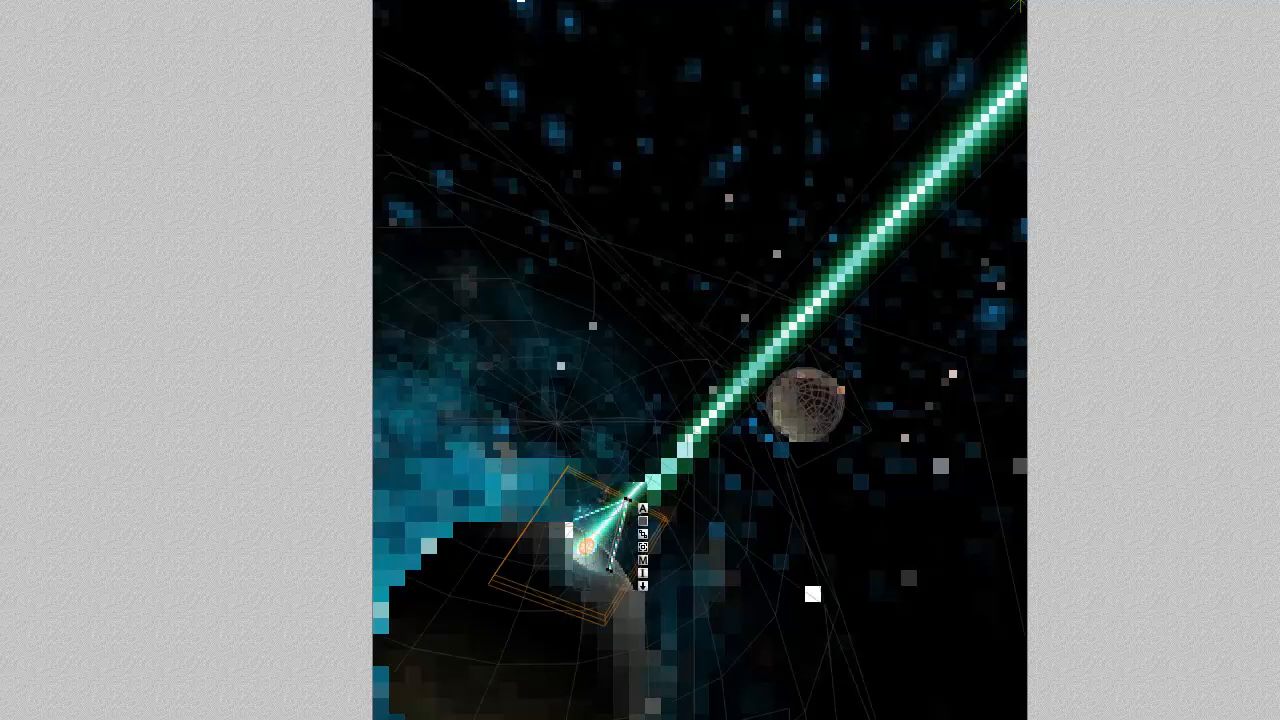
- Nudge 2D Face 4 closer to the convergence point and test-render the area around the beam's origin again
{"action": "left_click", "coordinate": [642, 510]}
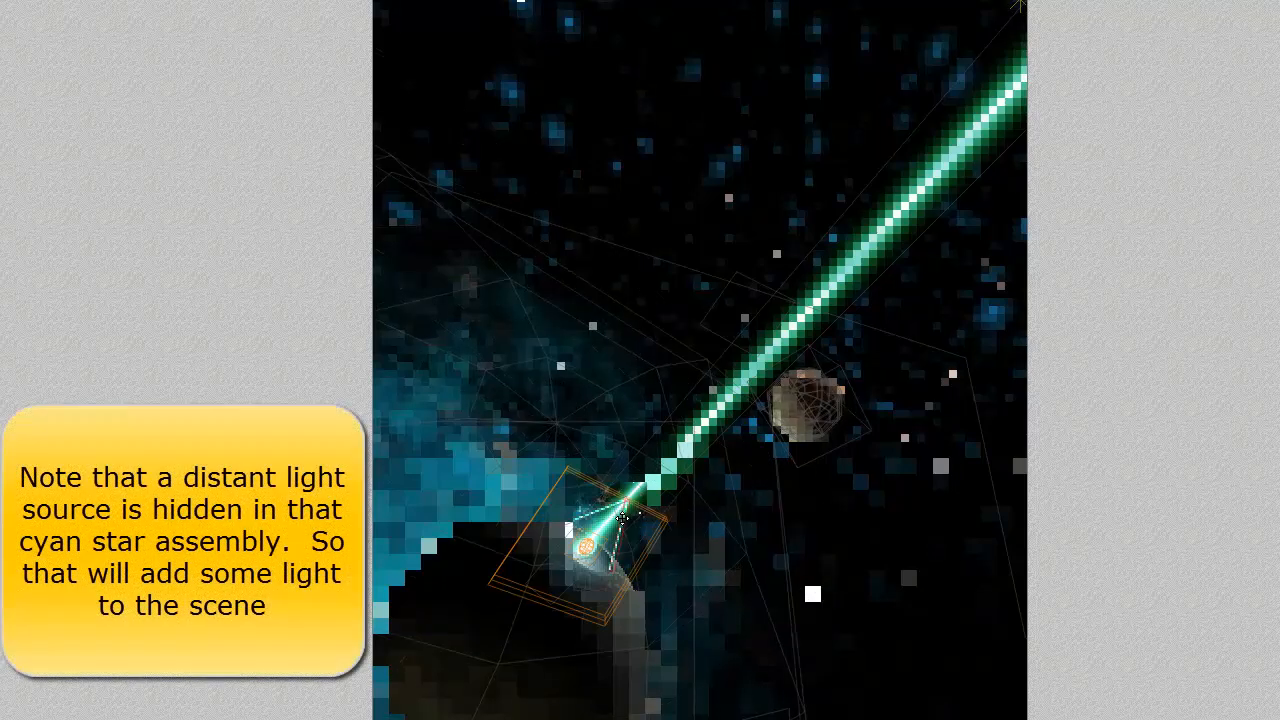
{"action": "left_click", "coordinate": [618, 518]}
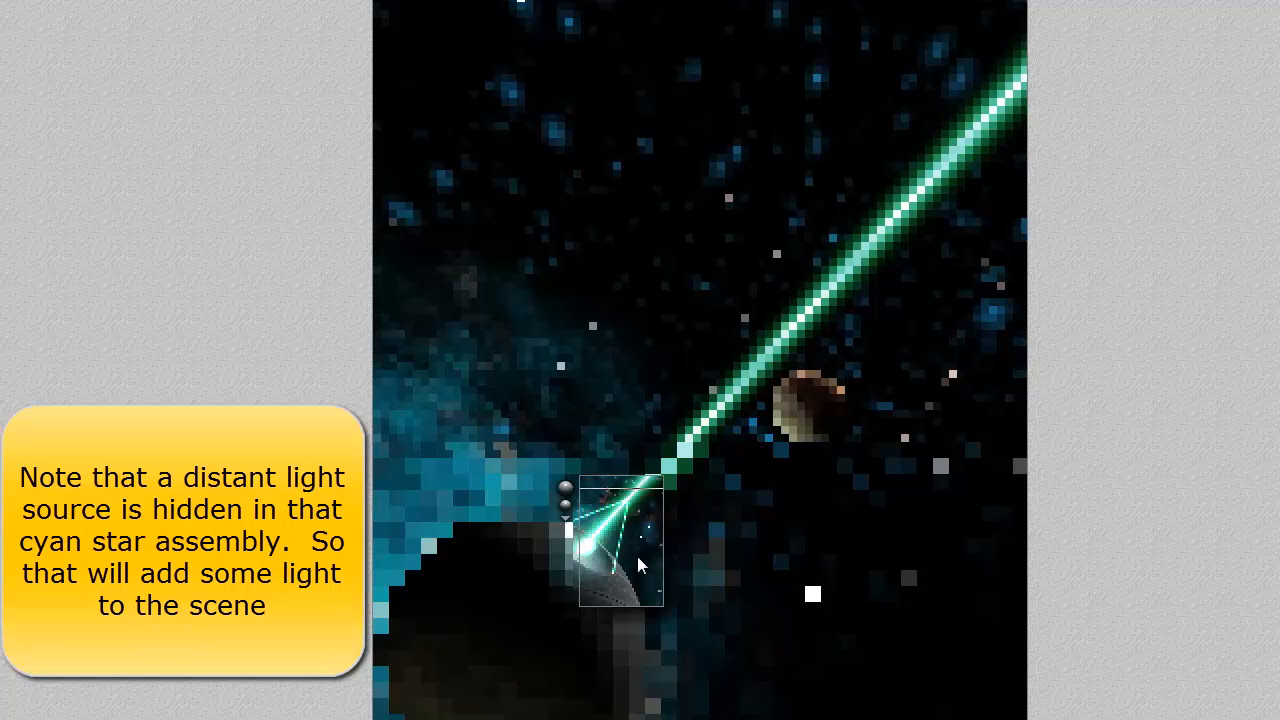
{"action": "key", "text": "Escape"}
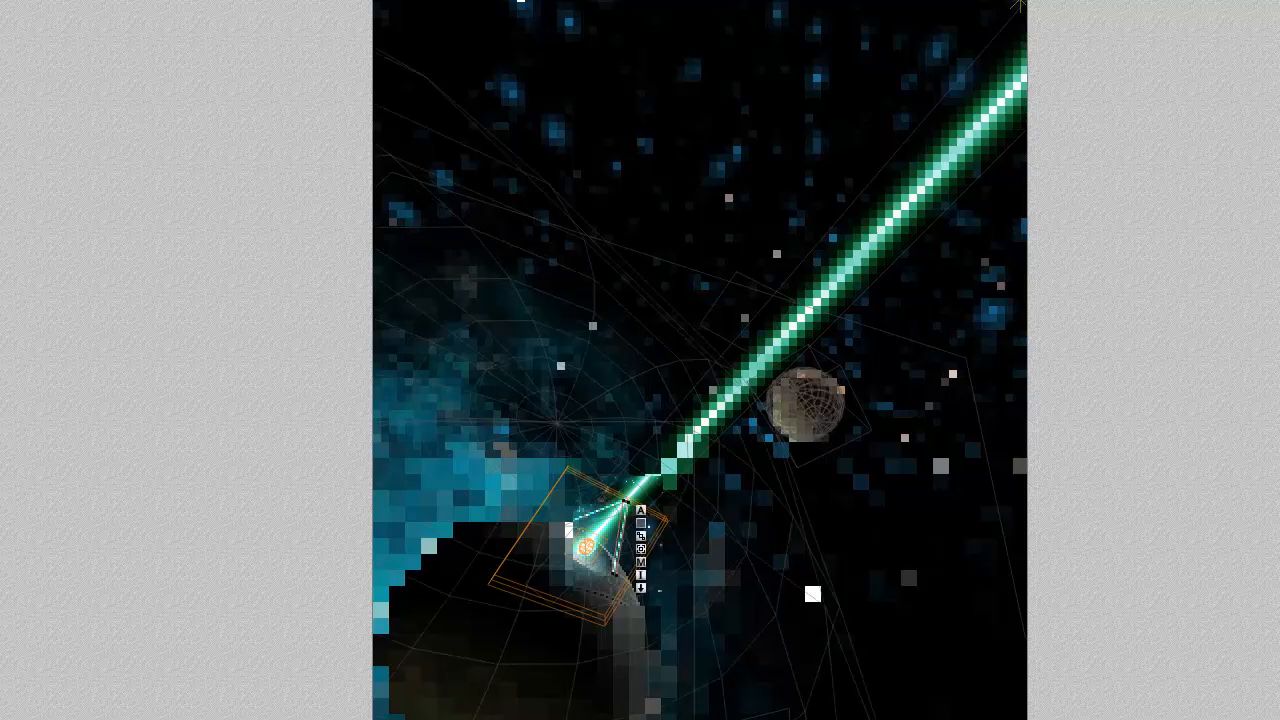
{"action": "key", "text": "ctrl+r"}
{"action": "left_click_drag", "start_coordinate": [670, 617], "coordinate": [558, 466]}
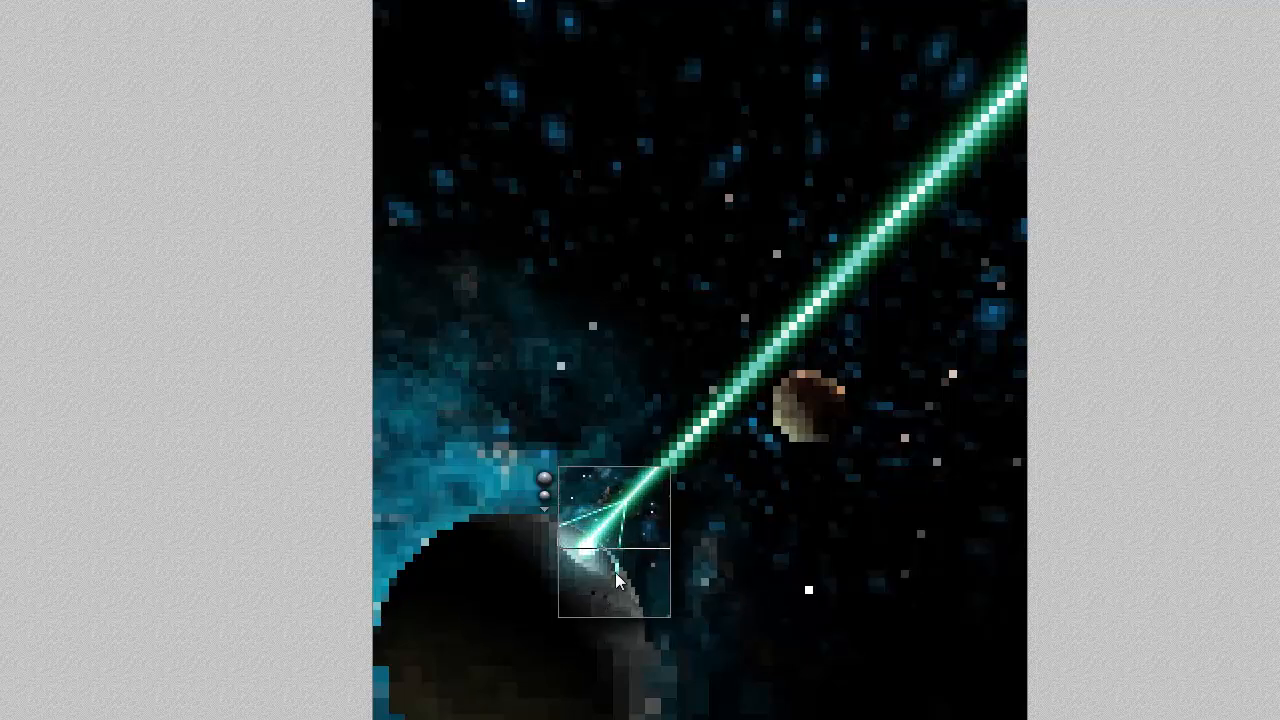
{"action": "key", "text": "Escape"}
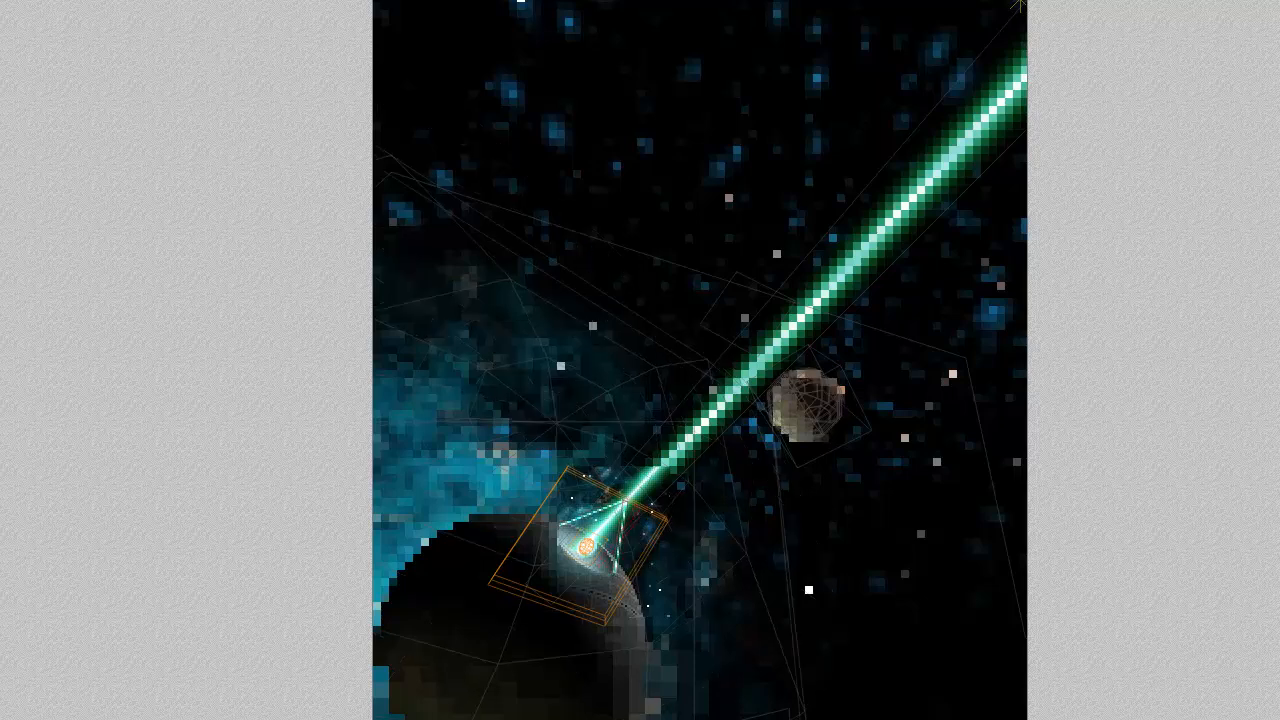
- Place another short beam copy from the far side of the dish to the convergence point and test-render that area
{"action": "mouse_move", "coordinate": [647, 537]}
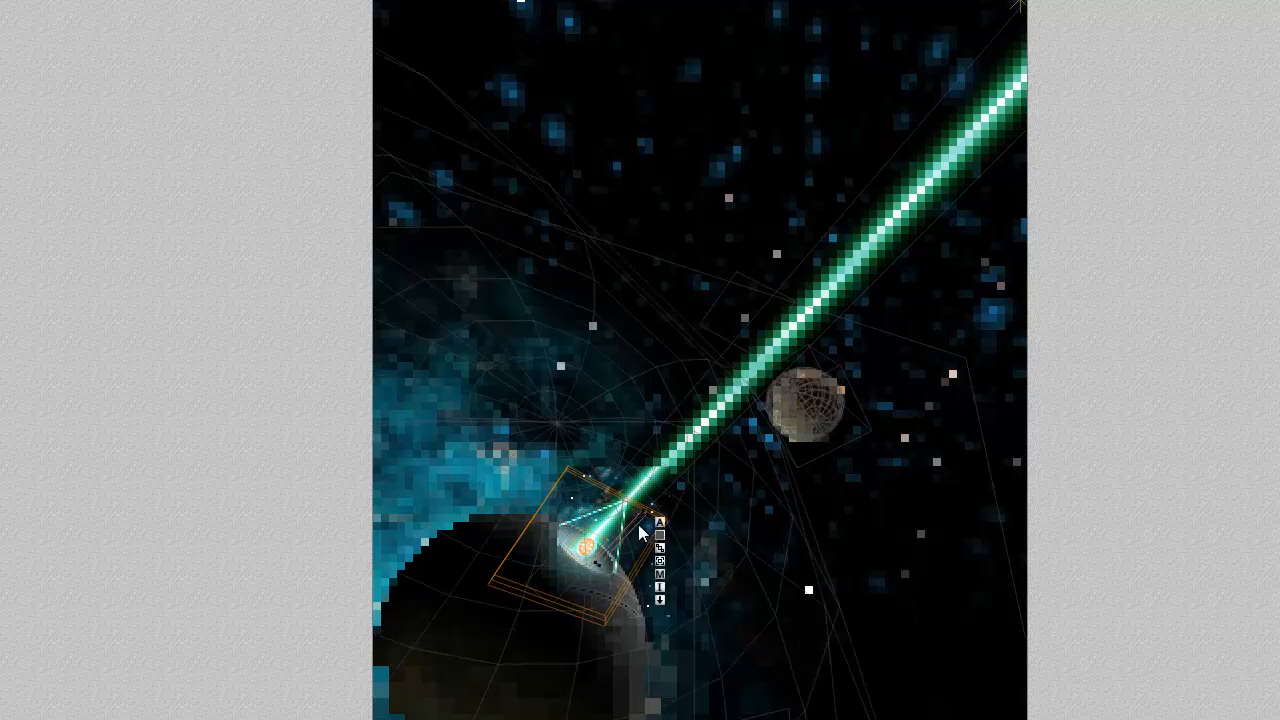
{"action": "left_click_drag", "start_coordinate": [638, 523], "coordinate": [618, 515]}
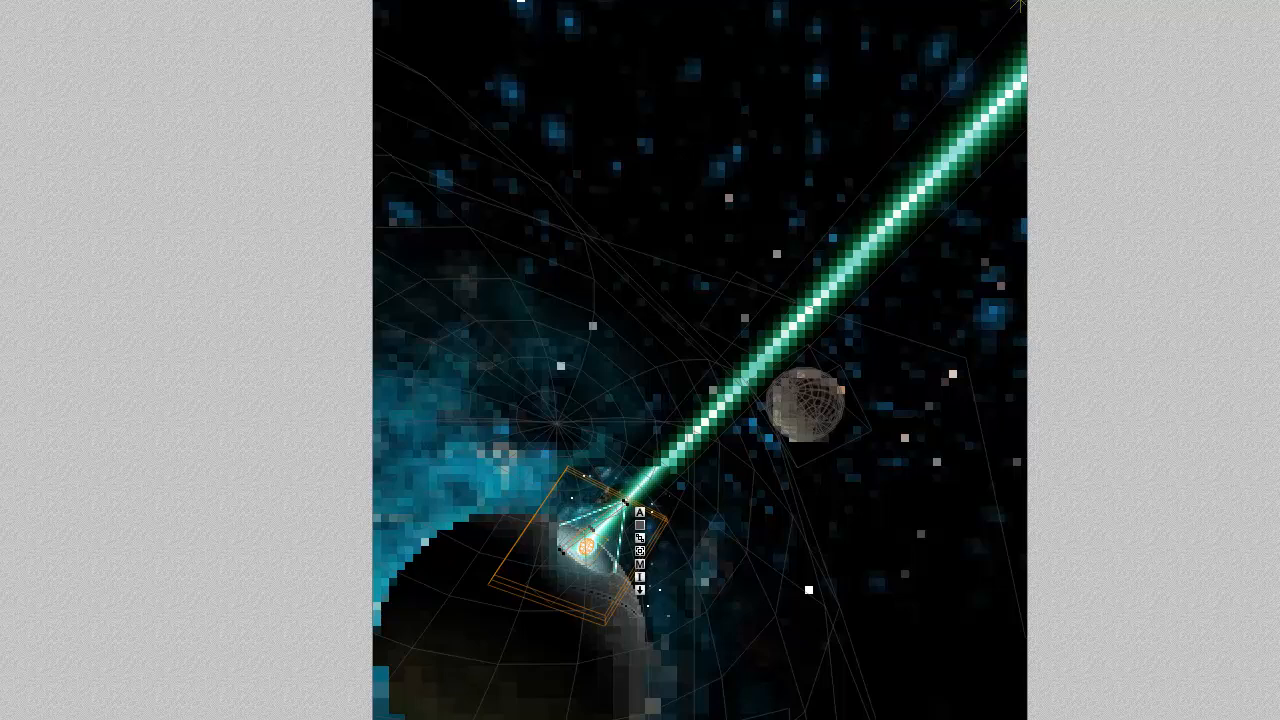
{"action": "key", "text": "ctrl+r"}
{"action": "left_click_drag", "start_coordinate": [636, 593], "coordinate": [552, 491]}
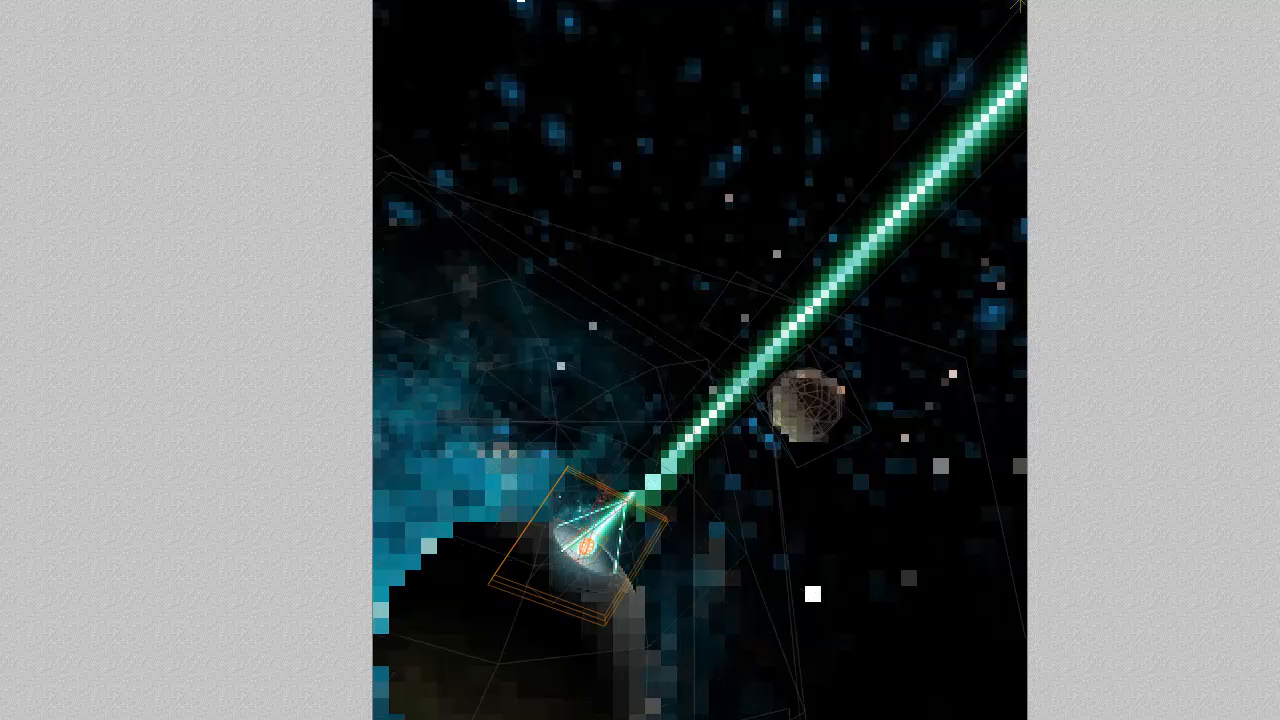
- Add a further short beam copy beside 2D Face 4, converging on the same point, and test-render the dish area
{"action": "key", "text": "slash"}
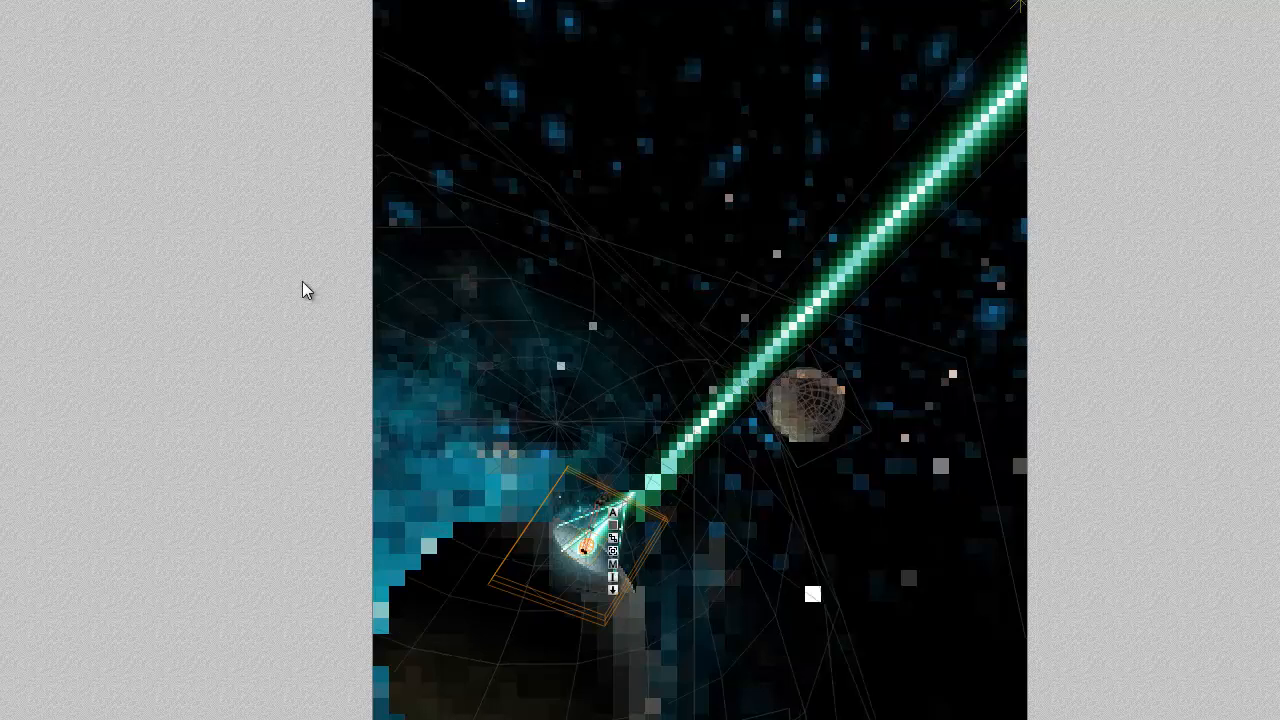
{"action": "left_click", "coordinate": [592, 525]}
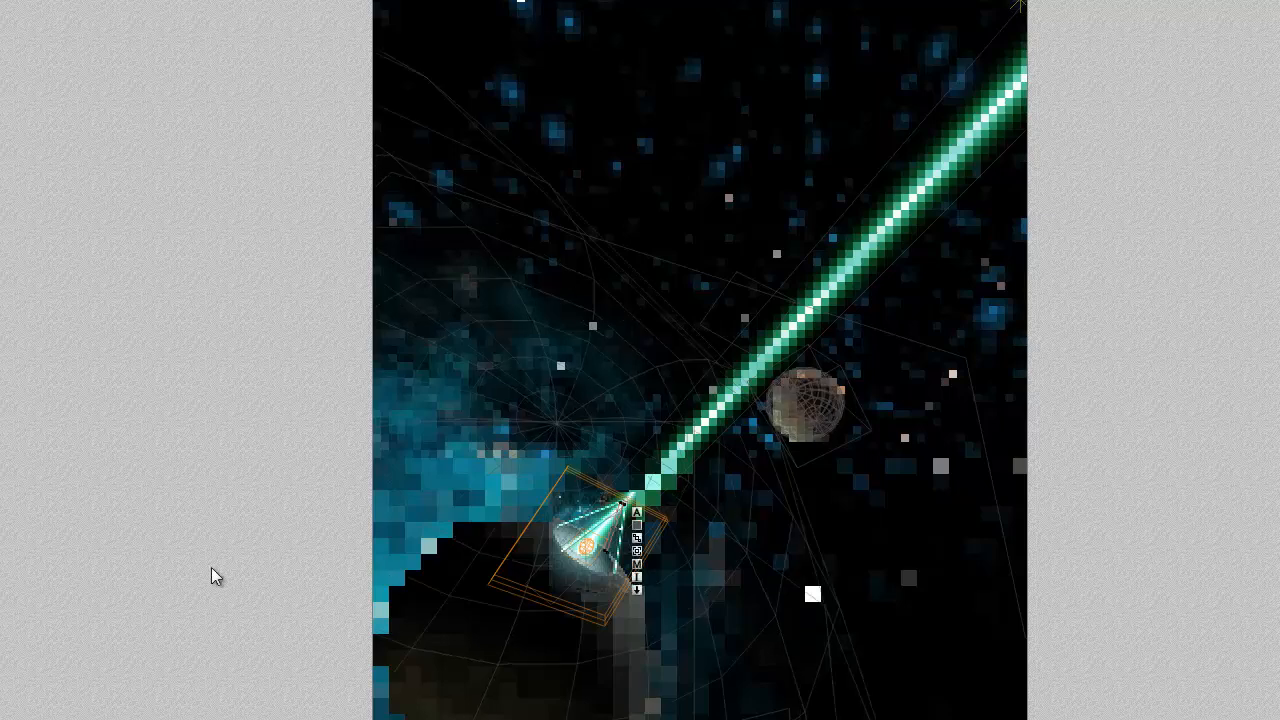
{"action": "key", "text": "ctrl+r"}
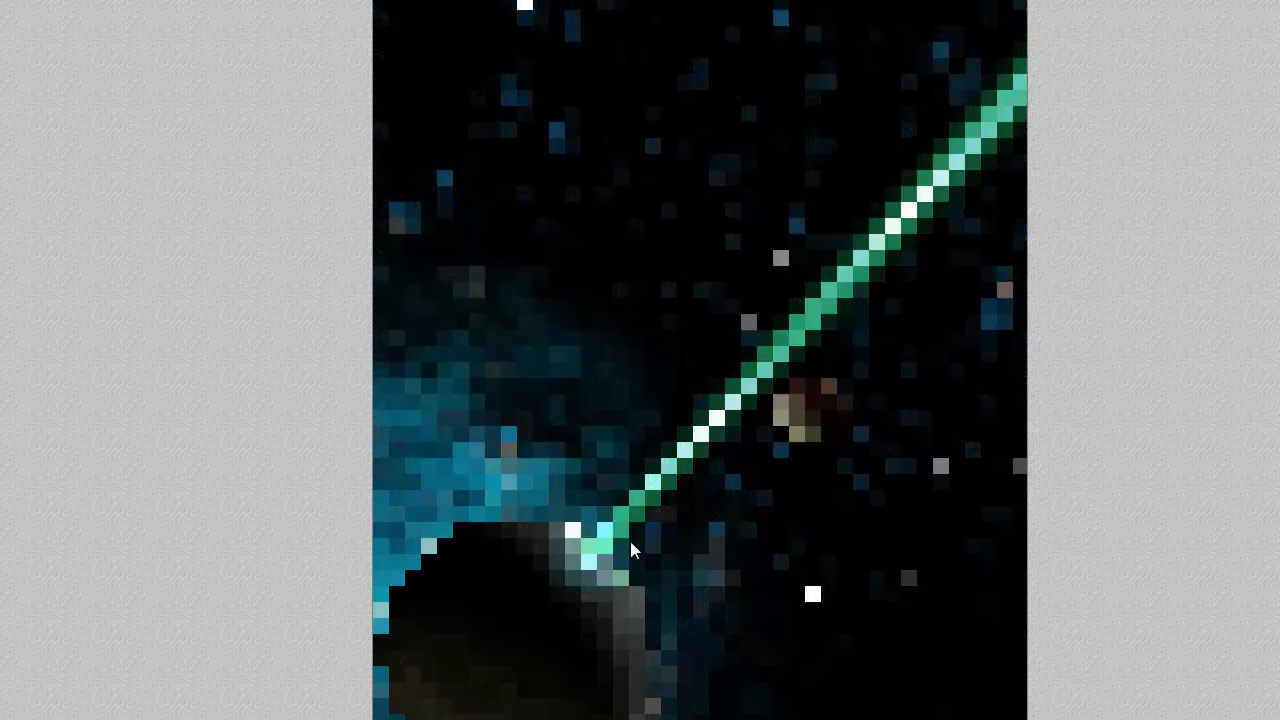
{"action": "left_click_drag", "start_coordinate": [655, 587], "coordinate": [551, 477]}
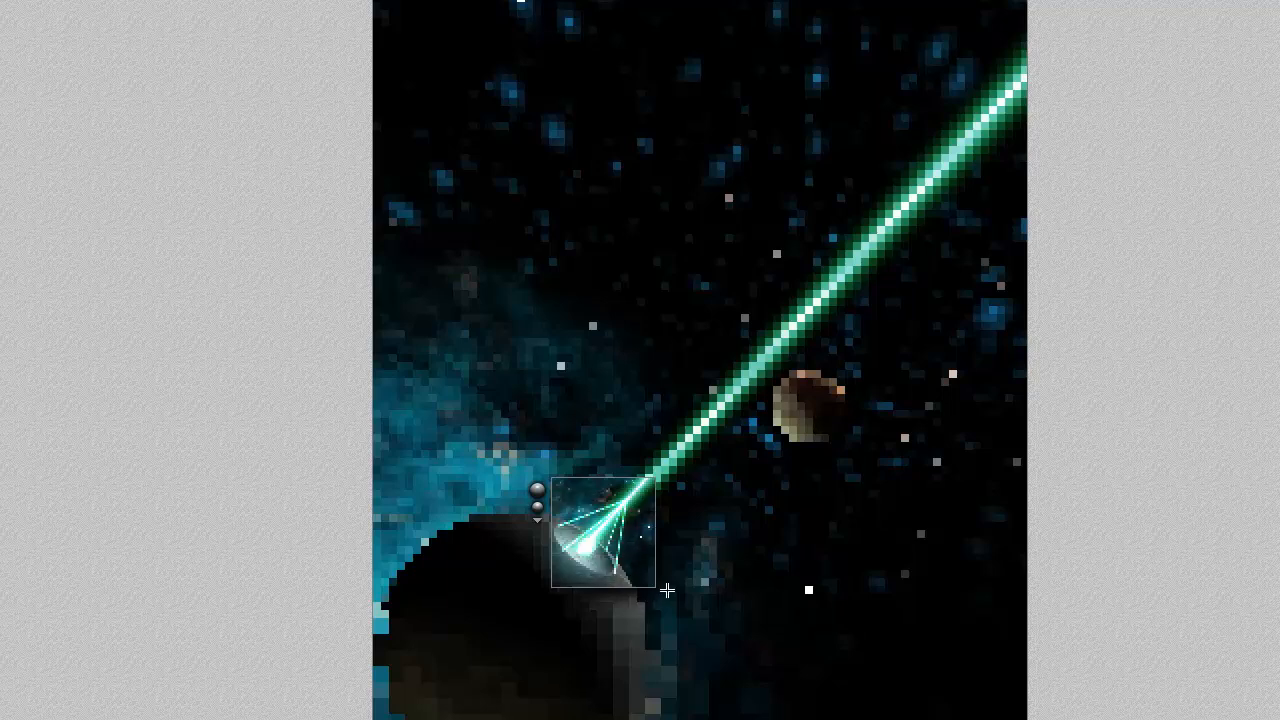
{"action": "key", "text": "Escape"}
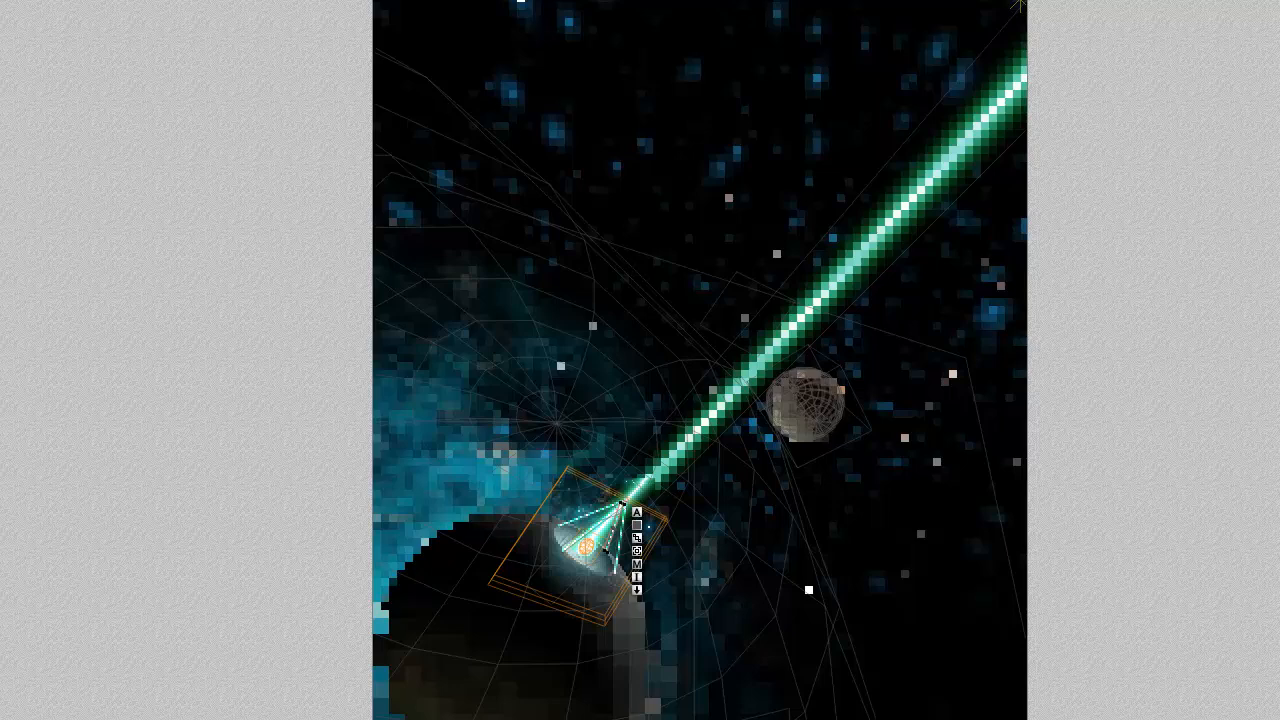
- Select the background plane Ln06_2k in wireframe display, move it upward and enlarge it beyond the edges of the picture
{"action": "key", "text": "Escape"}
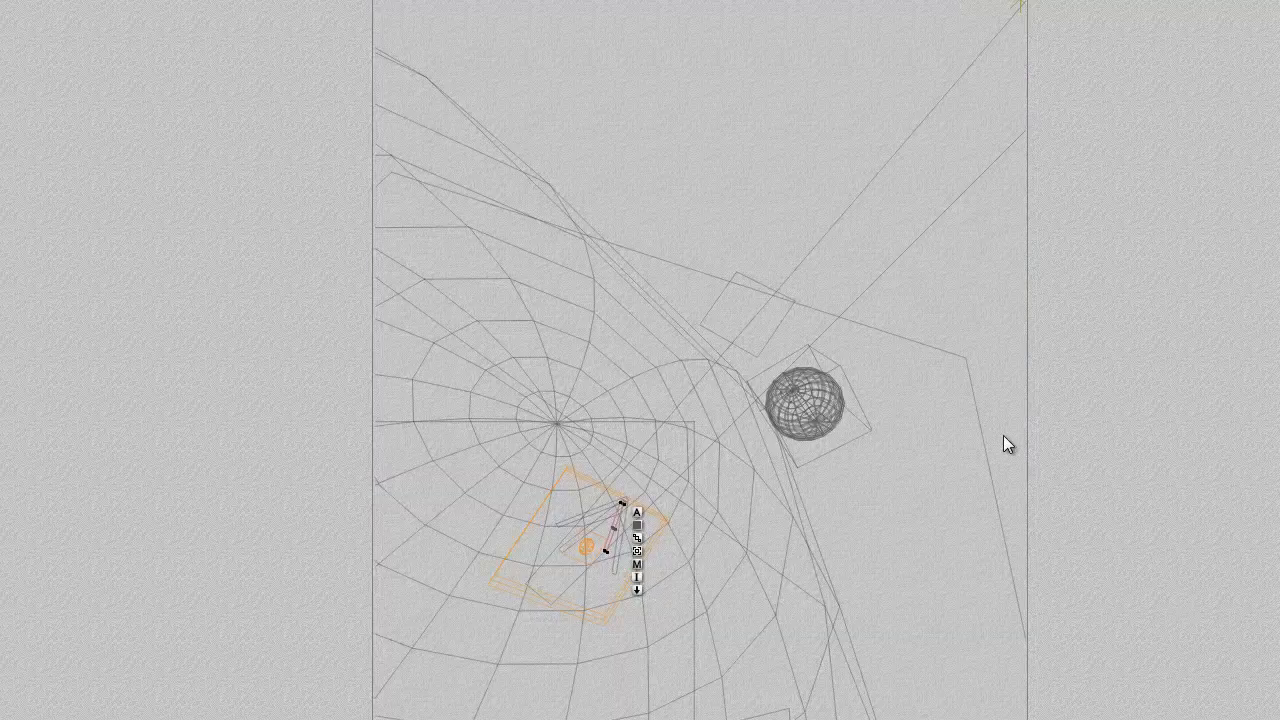
{"action": "right_click", "coordinate": [842, 371]}
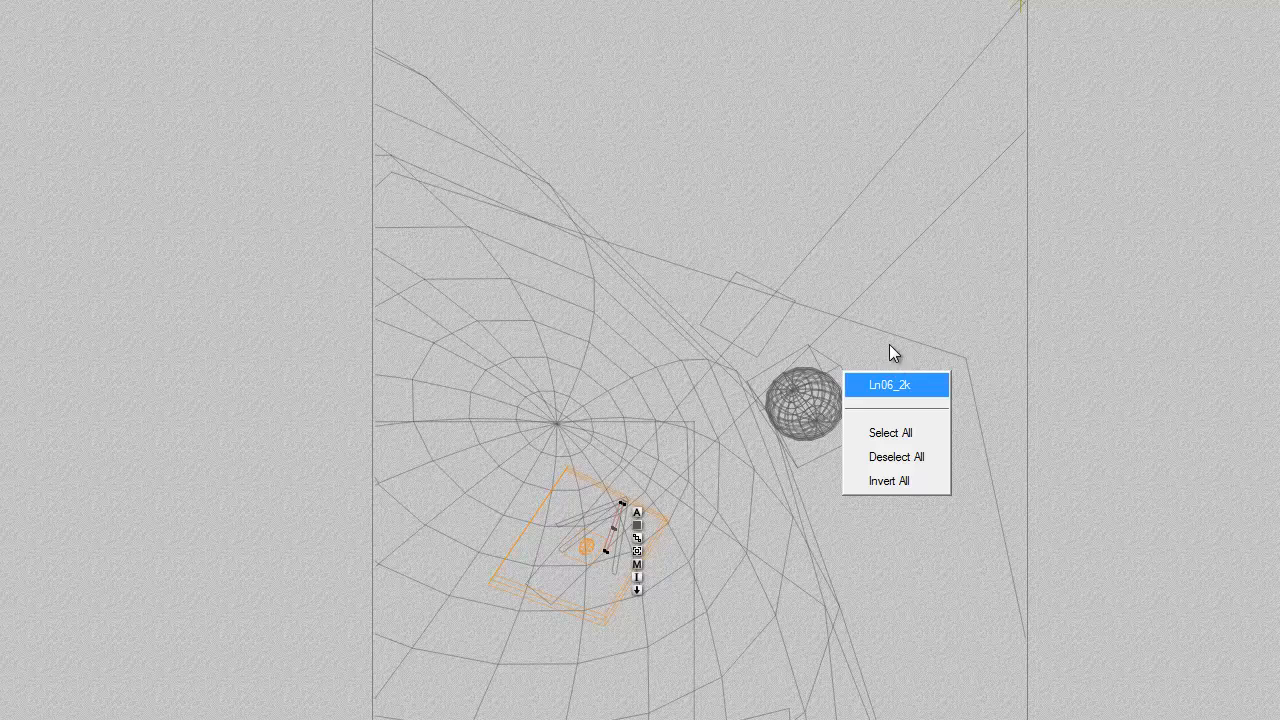
{"action": "left_click", "coordinate": [889, 385]}
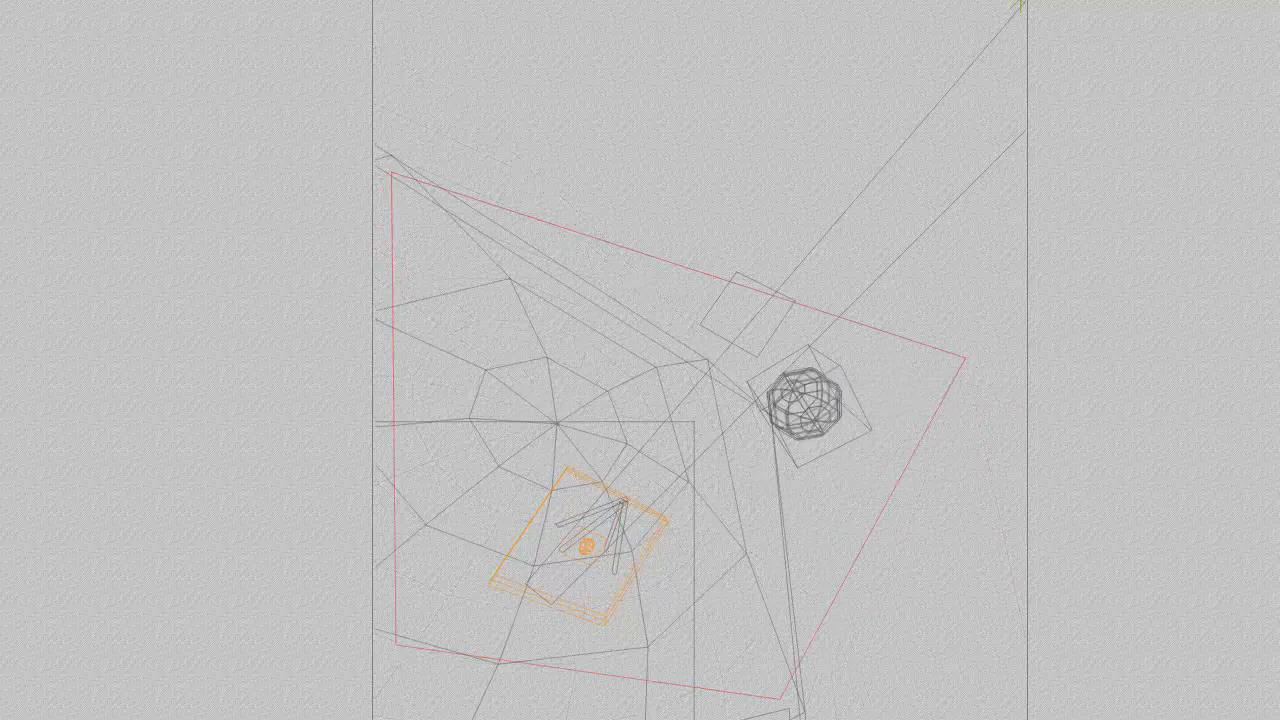
{"action": "left_click_drag", "start_coordinate": [635, 297], "coordinate": [668, 156]}
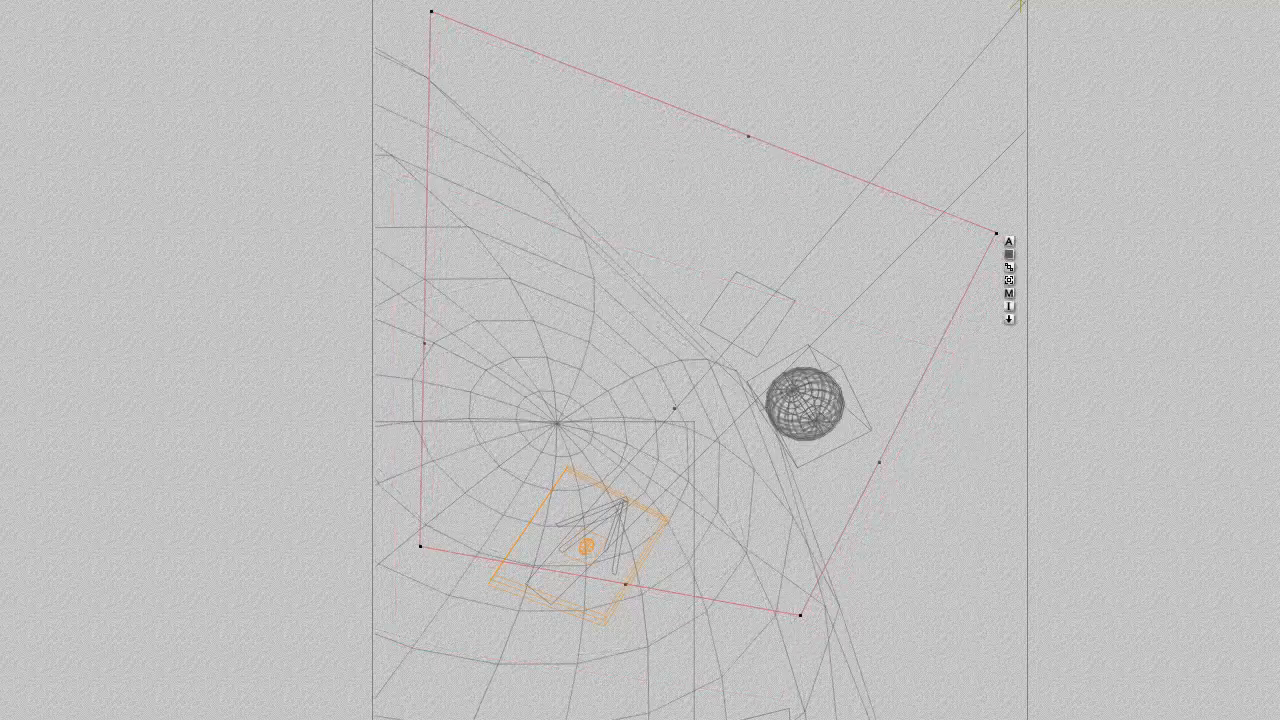
{"action": "left_click_drag", "start_coordinate": [625, 584], "coordinate": [608, 655]}
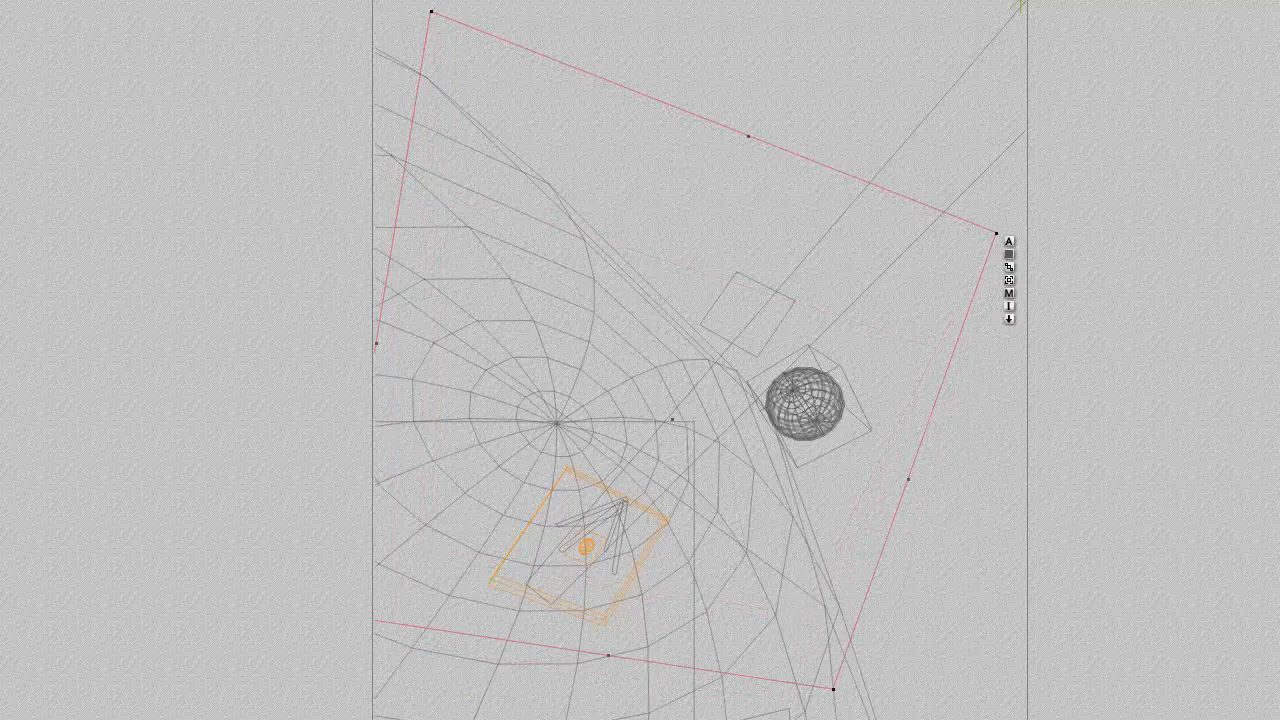
{"action": "left_click_drag", "start_coordinate": [996, 233], "coordinate": [1262, 75]}
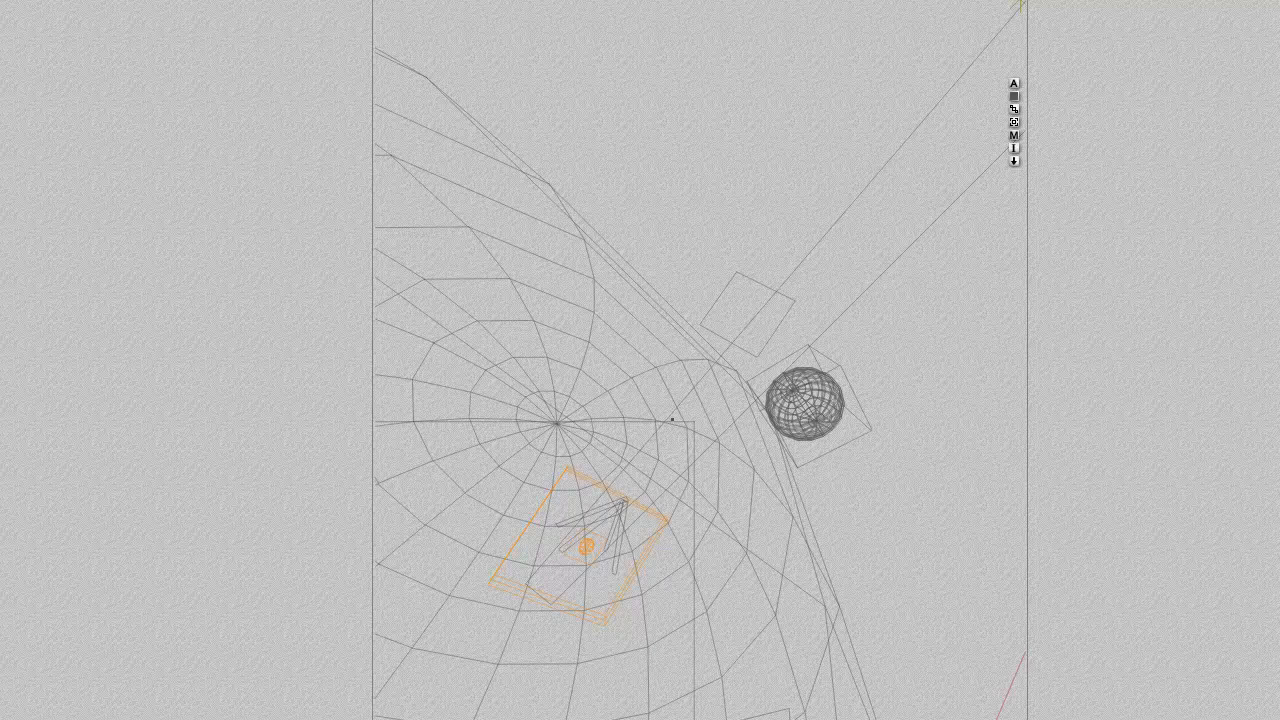
{"action": "left_click_drag", "start_coordinate": [1010, 688], "coordinate": [994, 686]}
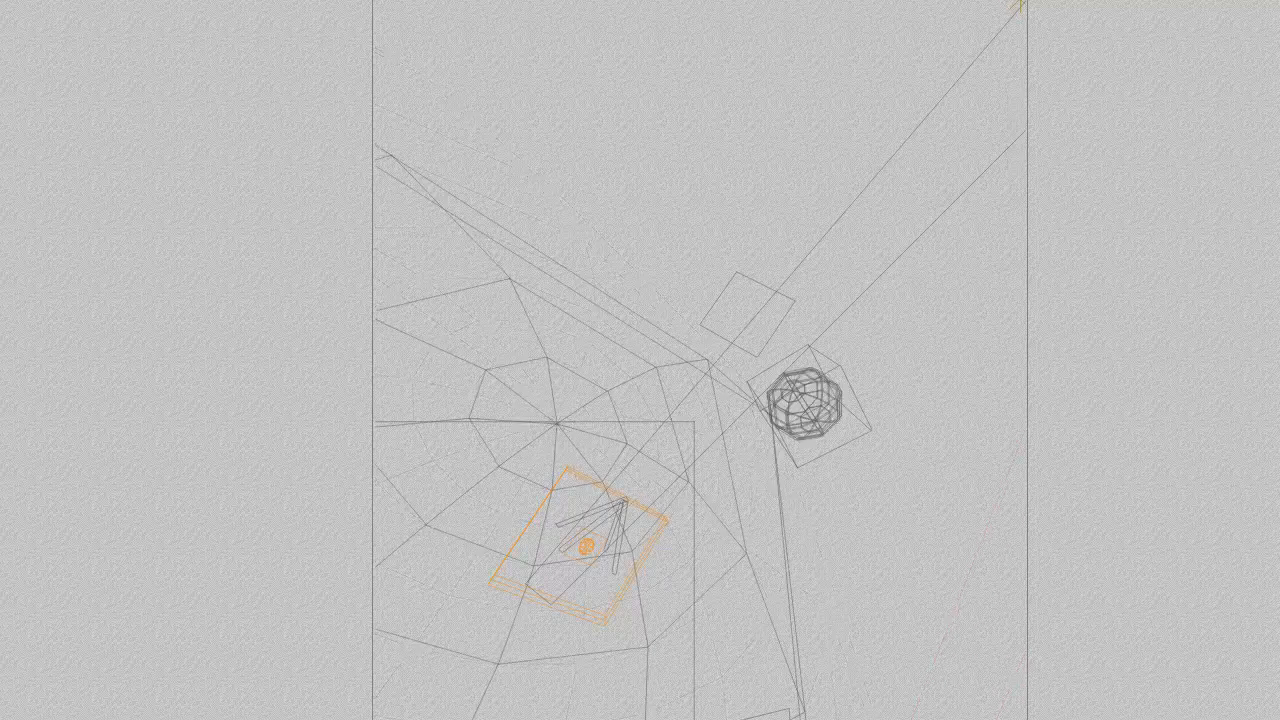
{"action": "left_click_drag", "start_coordinate": [1234, 100], "coordinate": [1079, 187]}
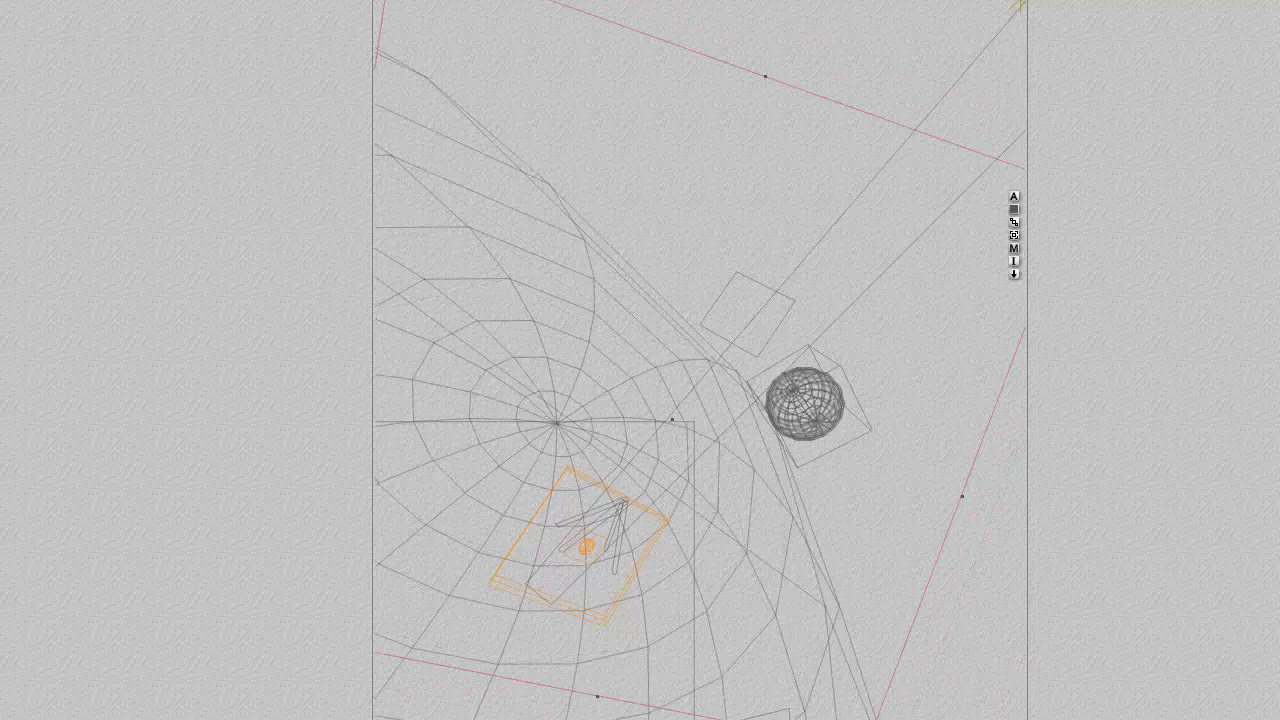
- Rotate the background plane Ln06_2k about its object Z axis by about 13.5 degrees
{"action": "left_click", "coordinate": [14, 0]}
{"action": "left_click", "coordinate": [60, 4]}
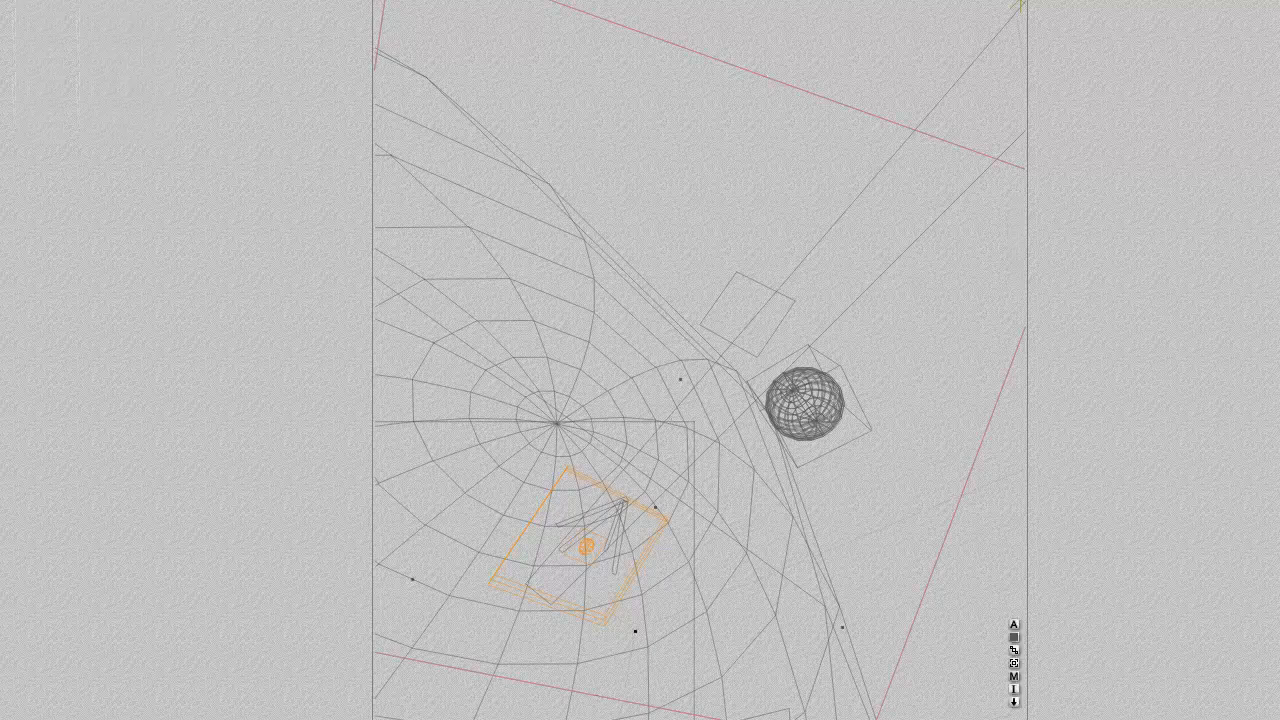
{"action": "left_click", "coordinate": [228, 100]}
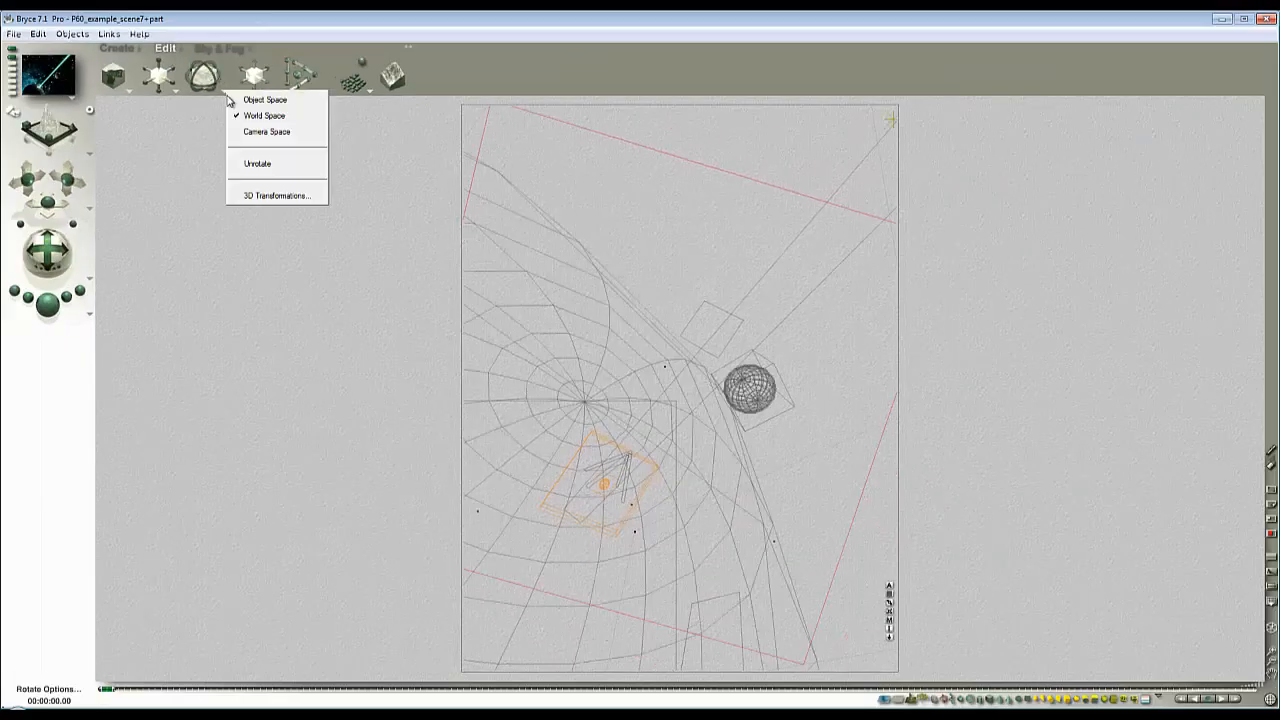
{"action": "left_click", "coordinate": [250, 100]}
{"action": "left_click_drag", "start_coordinate": [218, 78], "coordinate": [214, 76]}
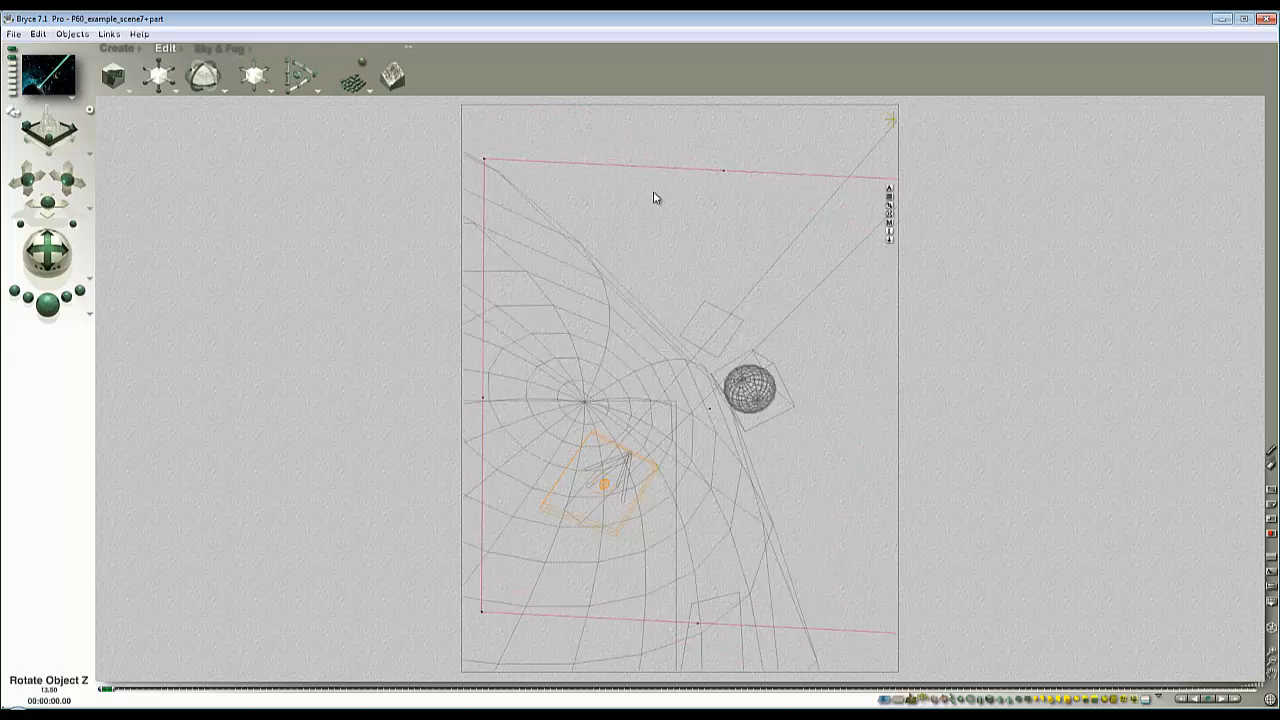
- Enlarge Ln06_2k until its outline lies outside the picture and test-render the whole scene
{"action": "left_click", "coordinate": [158, 79]}
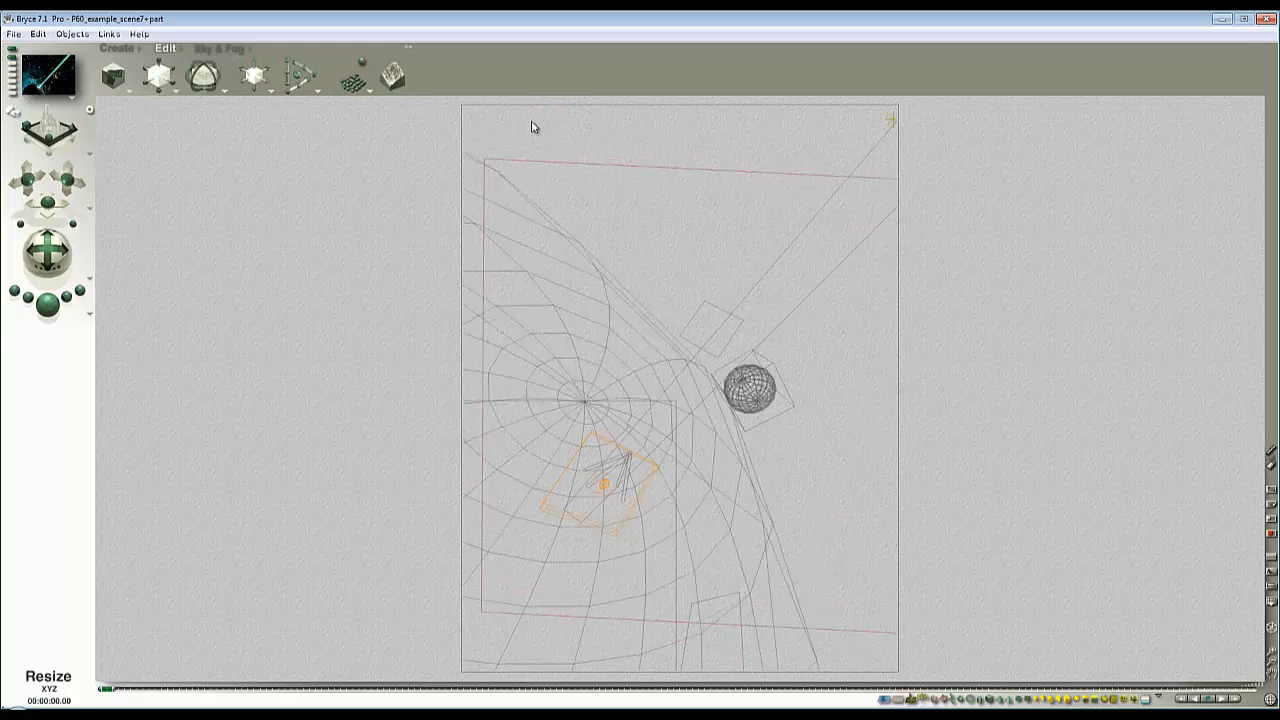
{"action": "left_click", "coordinate": [691, 204], "text": "ctrl"}
{"action": "left_click", "coordinate": [733, 218]}
{"action": "left_click_drag", "start_coordinate": [160, 75], "coordinate": [197, 75]}
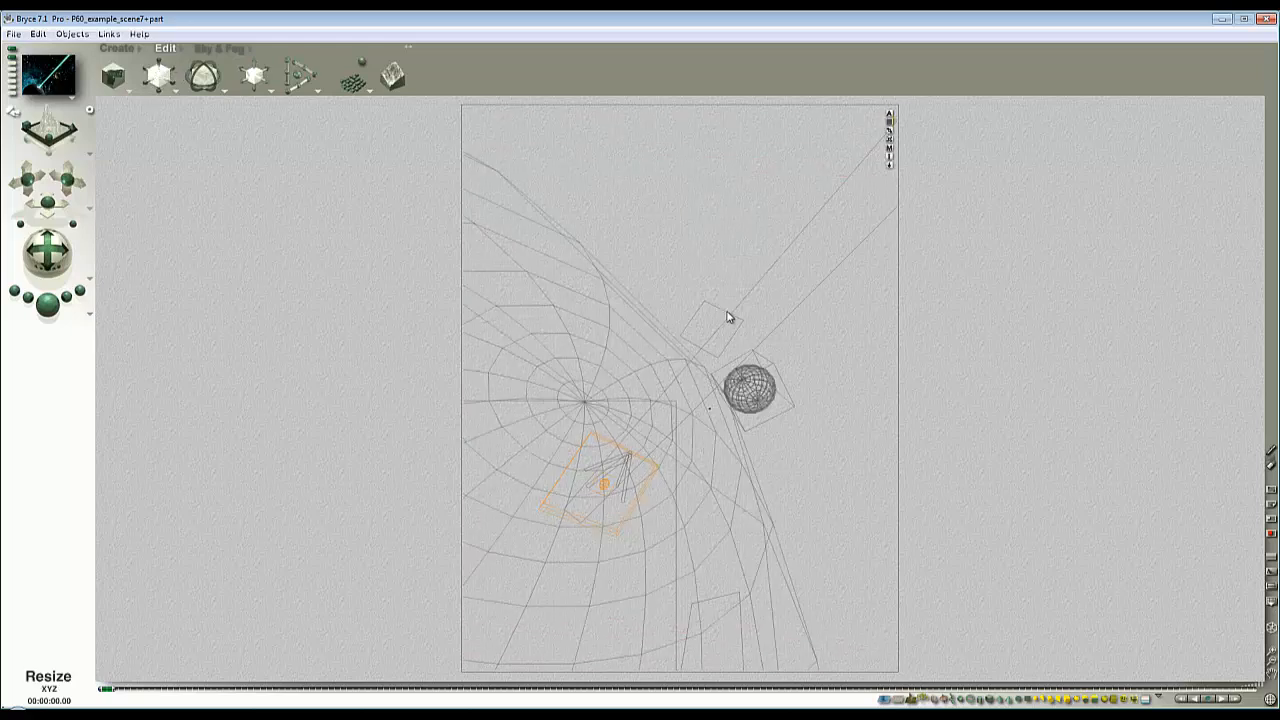
{"action": "left_click", "coordinate": [46, 310]}
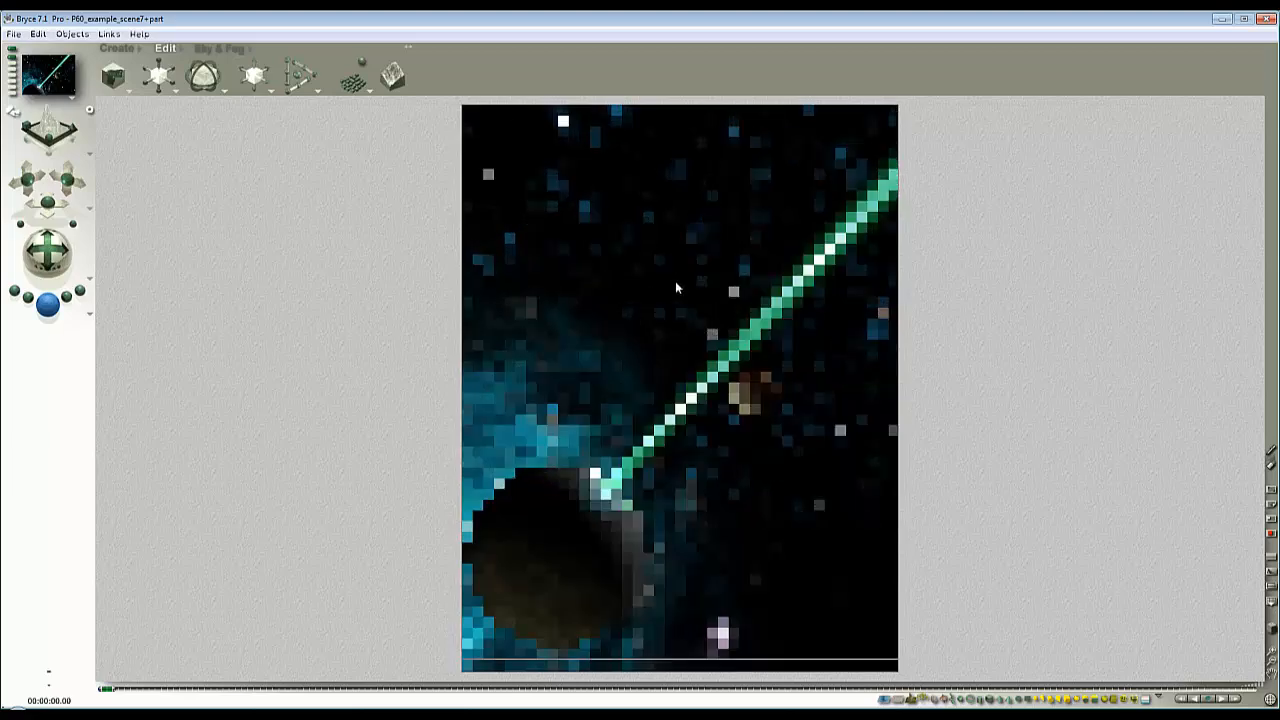
{"action": "left_click", "coordinate": [782, 410]}
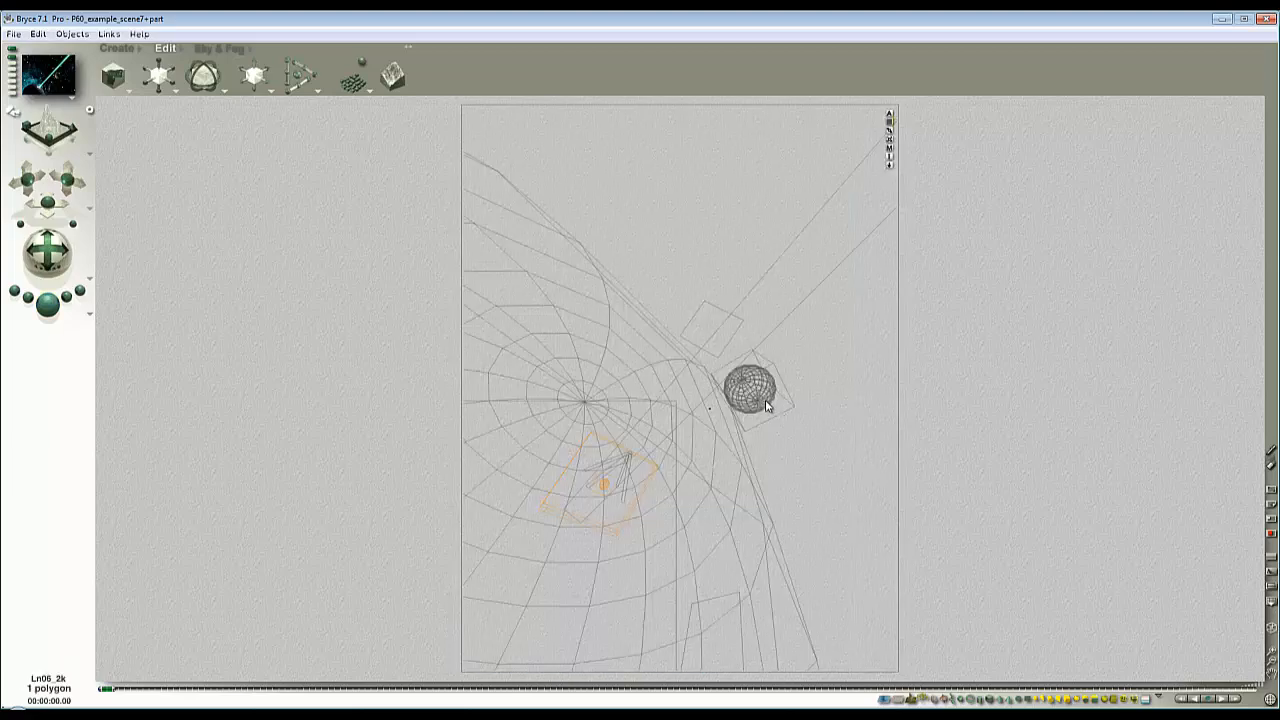
- Select the planet sphere PlanetAssy4 in wireframe display and enlarge it
{"action": "left_click", "coordinate": [765, 399], "text": "ctrl"}
{"action": "left_click", "coordinate": [805, 397]}
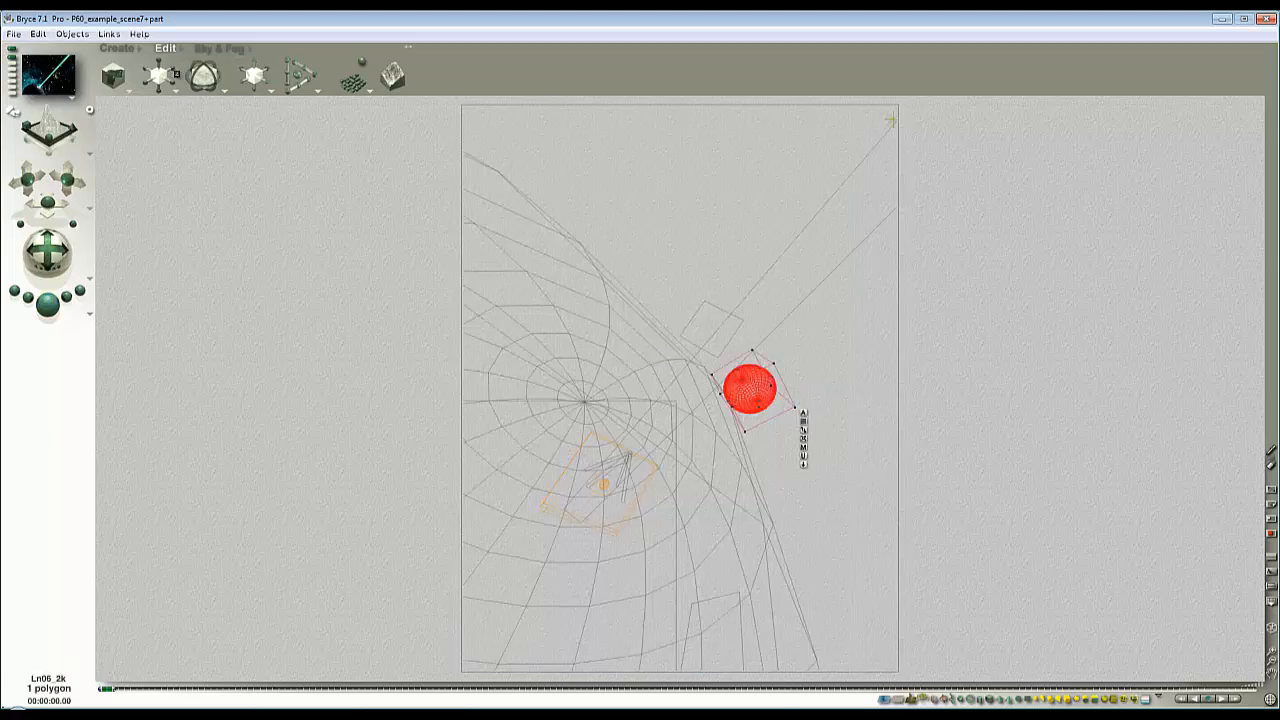
{"action": "left_click_drag", "start_coordinate": [158, 75], "coordinate": [278, 88]}
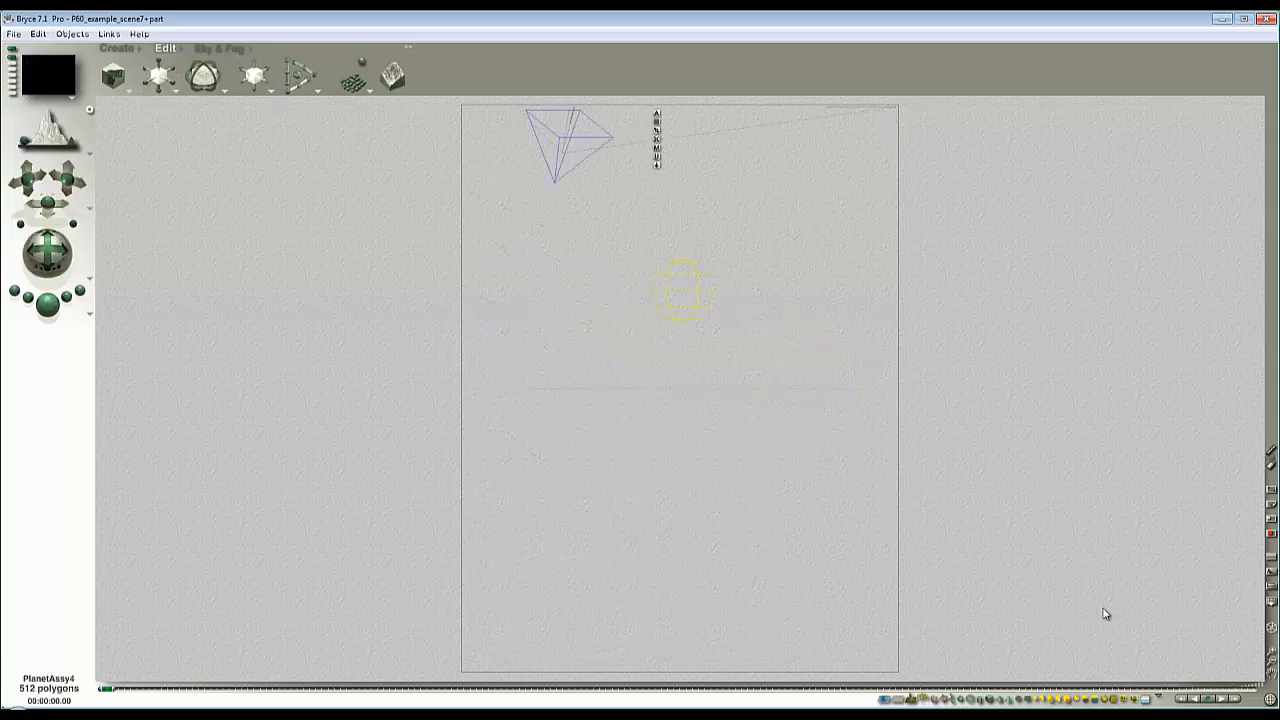
- Reposition PlanetAssy4 in a zoomed-out director's view so it fills the picture's upper right, and render the scene from the camera
{"action": "left_click", "coordinate": [1271, 662]}
{"action": "left_click", "coordinate": [1271, 662]}
{"action": "left_click", "coordinate": [1271, 662]}
{"action": "left_click", "coordinate": [1271, 662]}
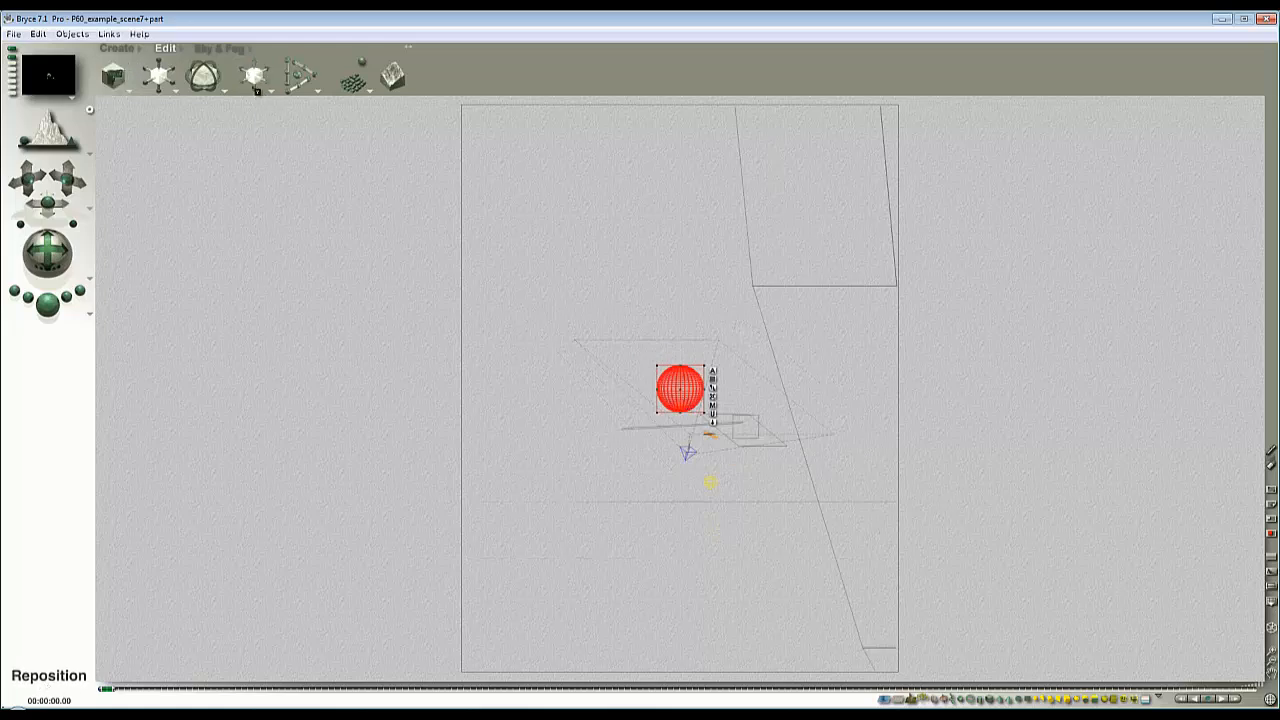
{"action": "mouse_move", "coordinate": [257, 90]}
{"action": "left_mouse_down"}
{"action": "mouse_move", "coordinate": [272, 87]}
{"action": "mouse_move", "coordinate": [261, 70]}
{"action": "mouse_move", "coordinate": [249, 83]}
{"action": "left_mouse_up"}
{"action": "key", "text": "Escape"}
{"action": "left_click", "coordinate": [47, 305]}
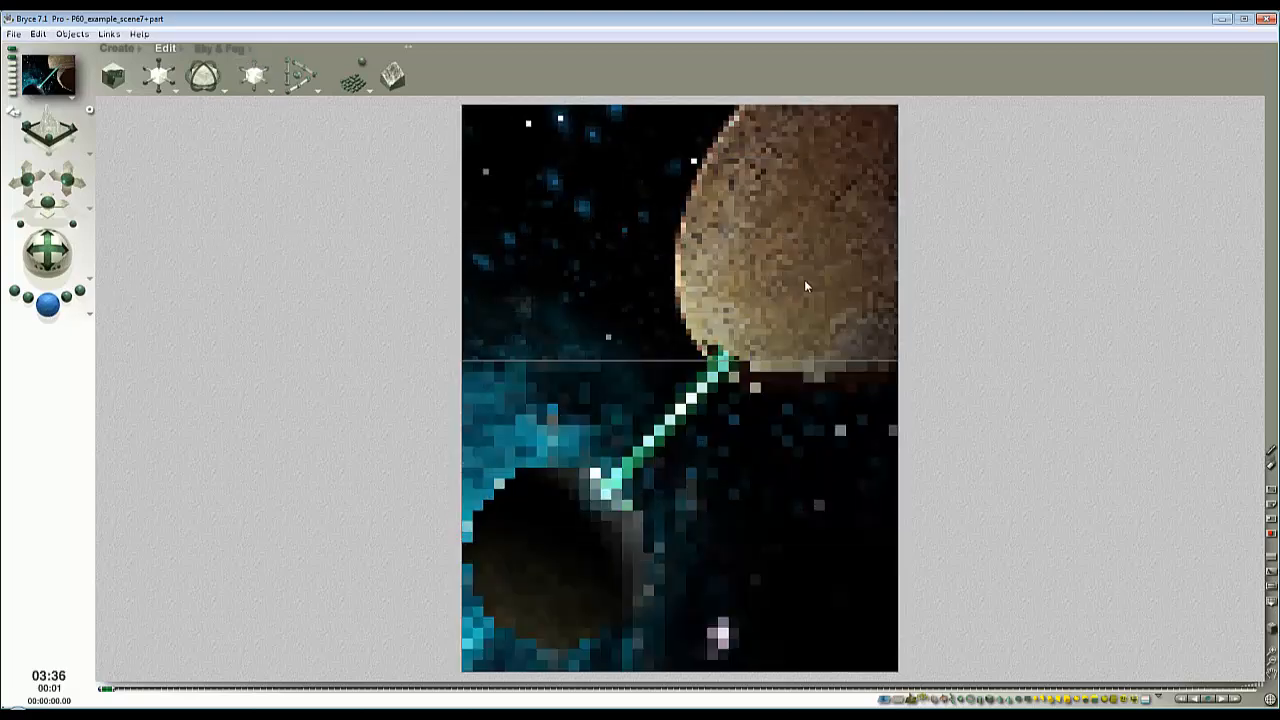
- Test-render the area where the beam meets the planet and the regions along the planet's lower edge
{"action": "left_click_drag", "start_coordinate": [759, 398], "coordinate": [690, 347]}
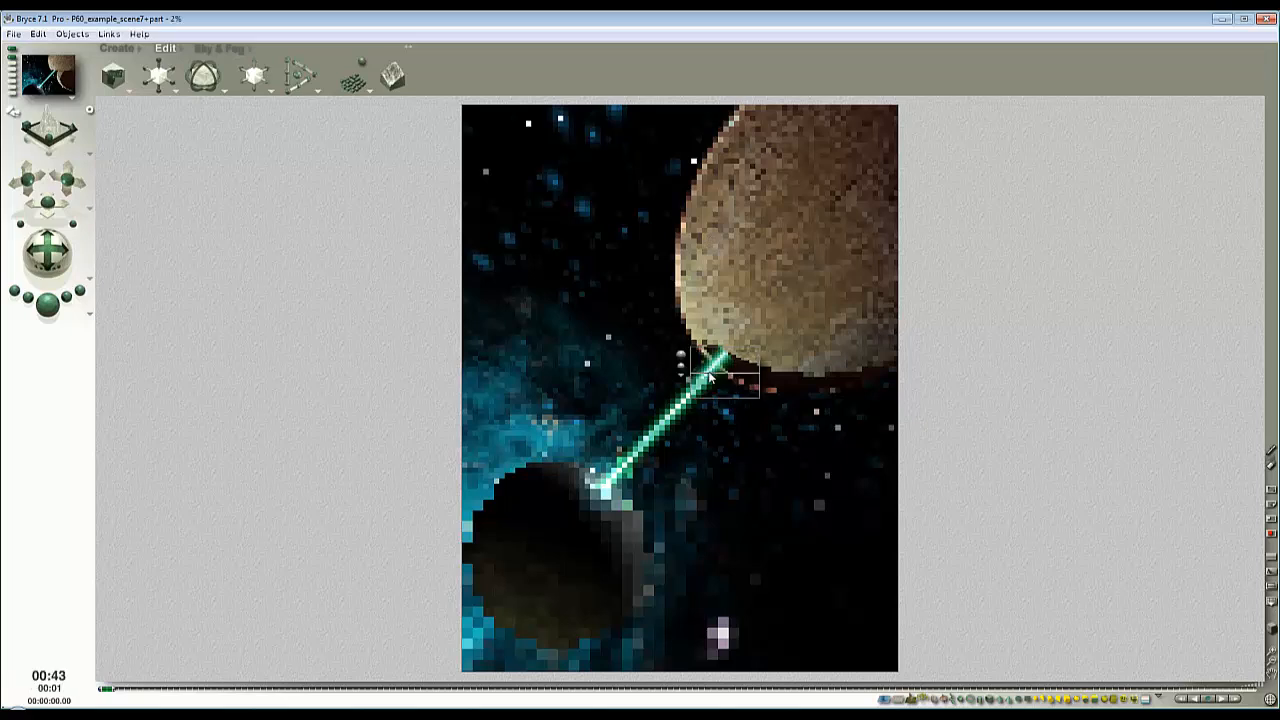
{"action": "left_click_drag", "start_coordinate": [844, 394], "coordinate": [683, 338]}
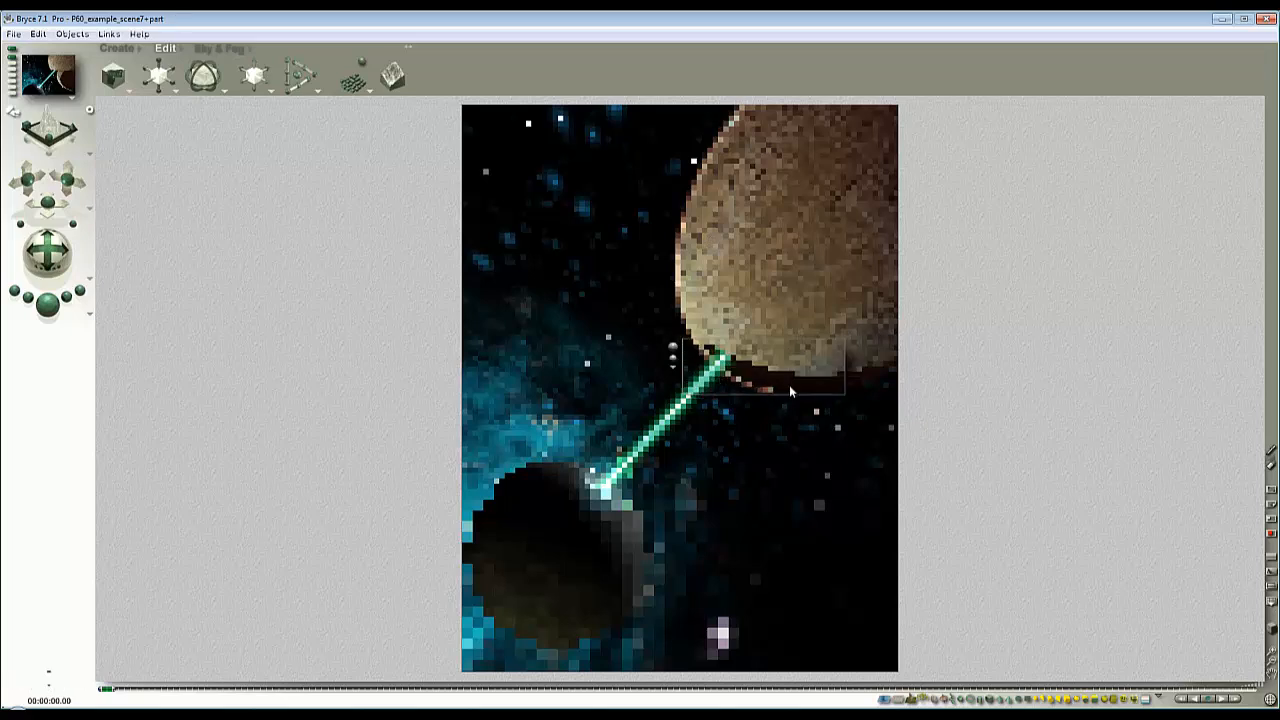
{"action": "left_click_drag", "start_coordinate": [902, 410], "coordinate": [818, 345]}
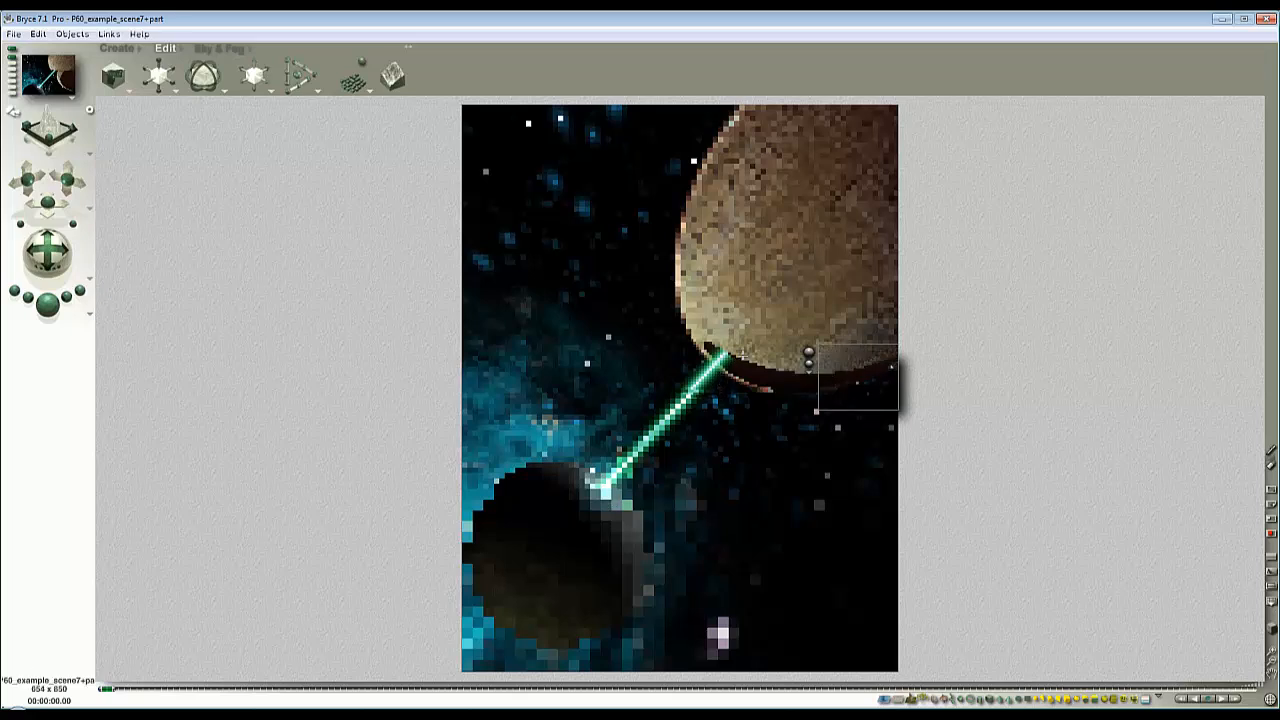
{"action": "left_click_drag", "start_coordinate": [733, 379], "coordinate": [706, 349]}
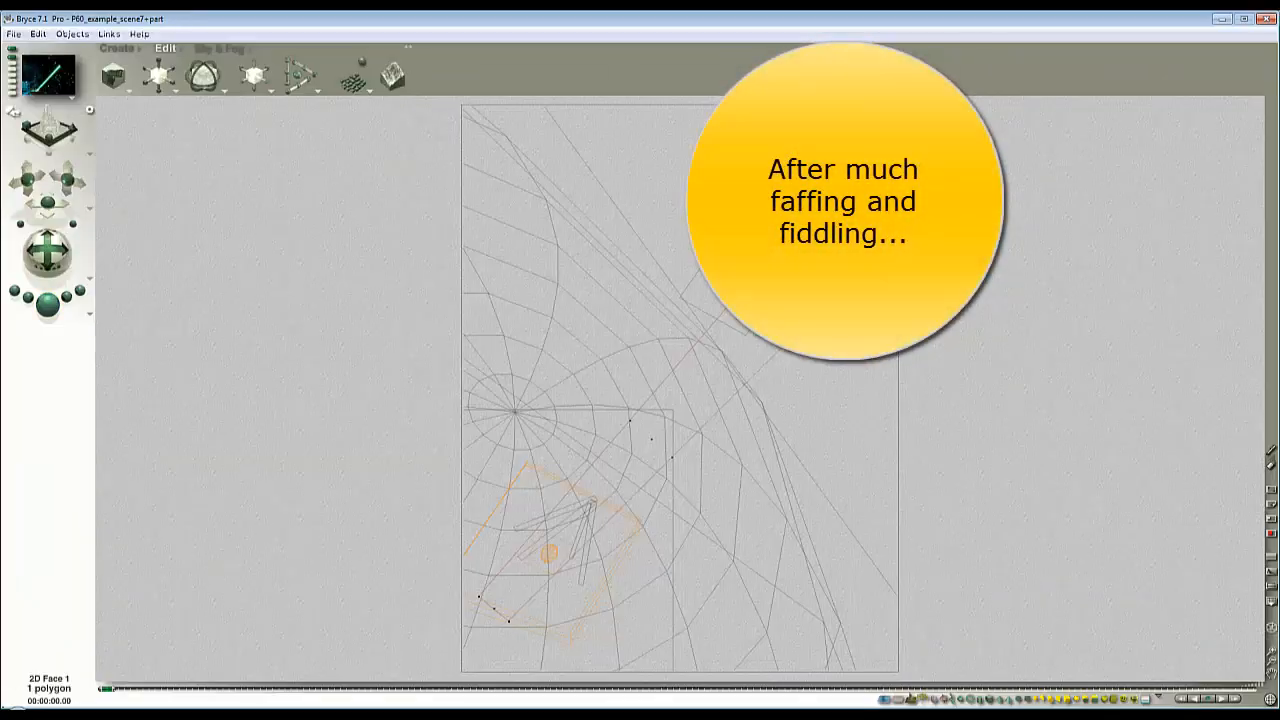
- Delete 2D Face 1 from the scene and test-render the whole picture
{"action": "key", "text": "Delete"}
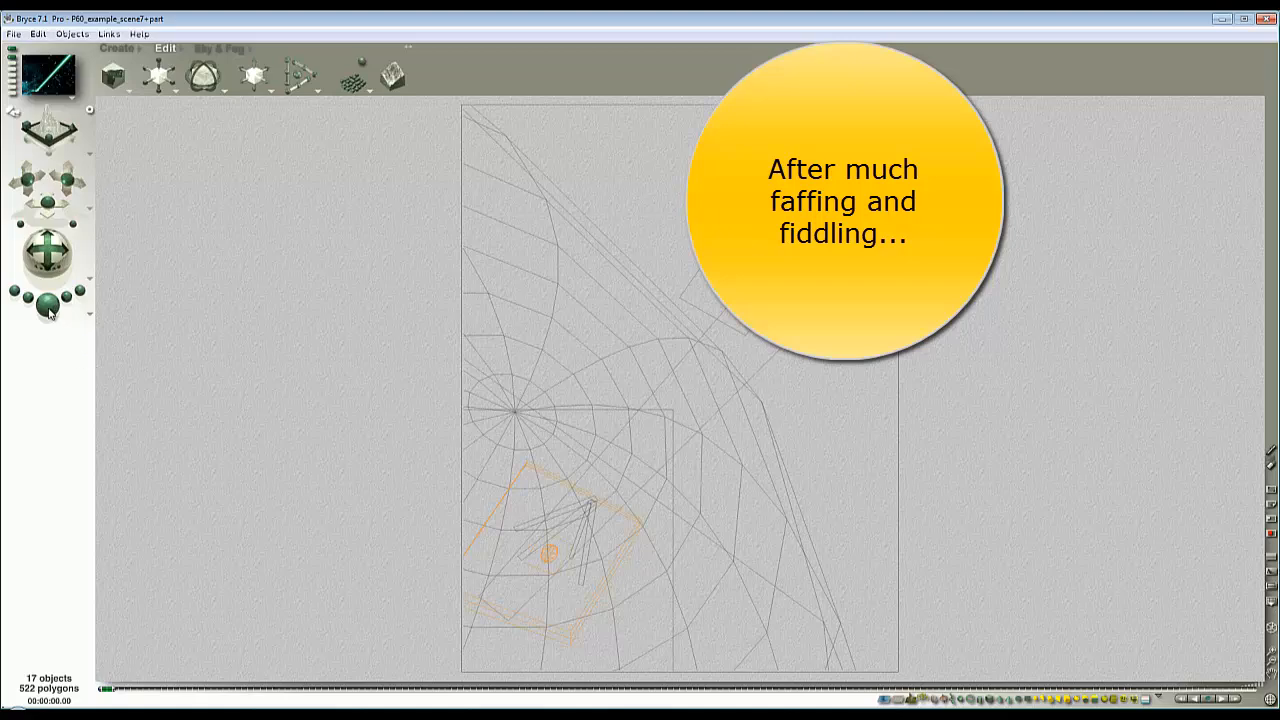
{"action": "left_click", "coordinate": [48, 306]}
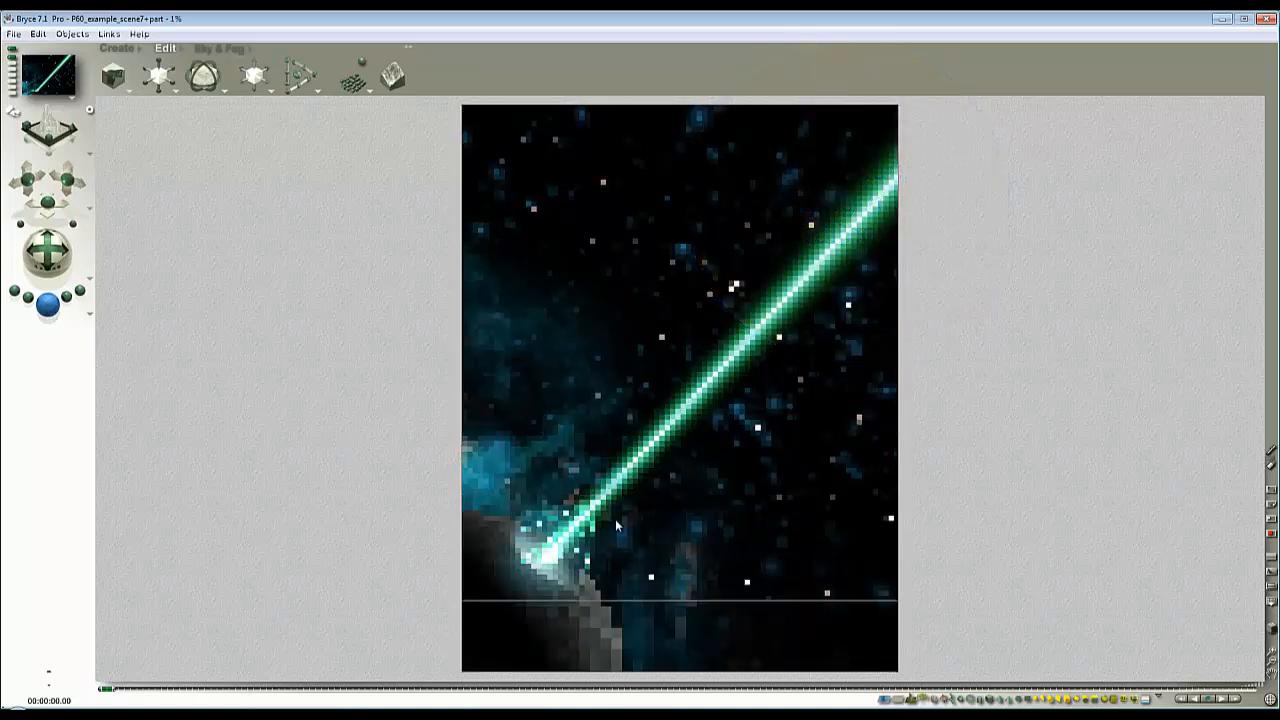